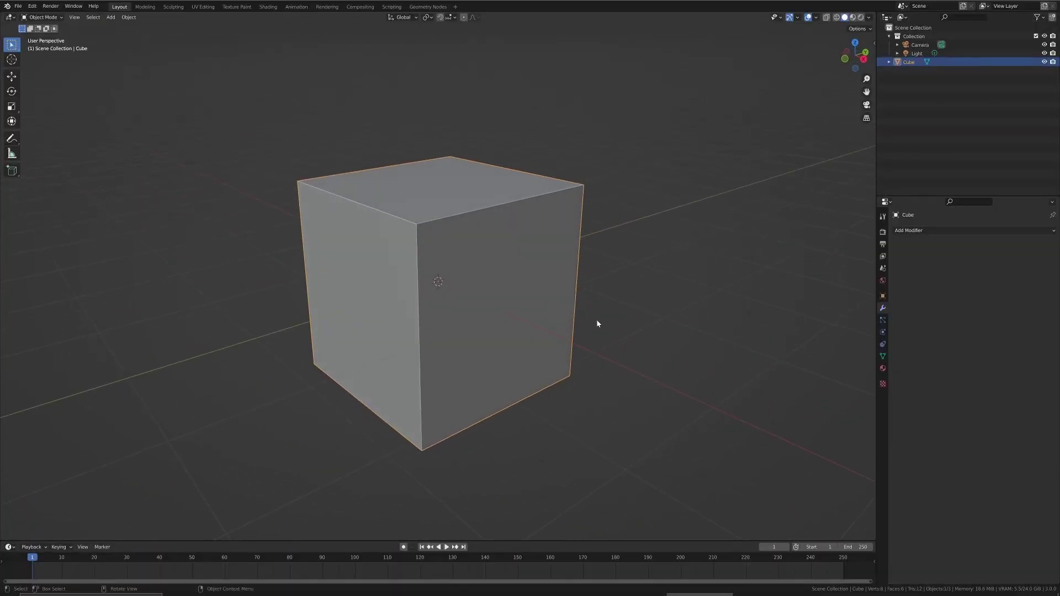
# - Set the scene's length unit to Millimeters in Scene Properties > Units
pyautogui.click(882, 257)
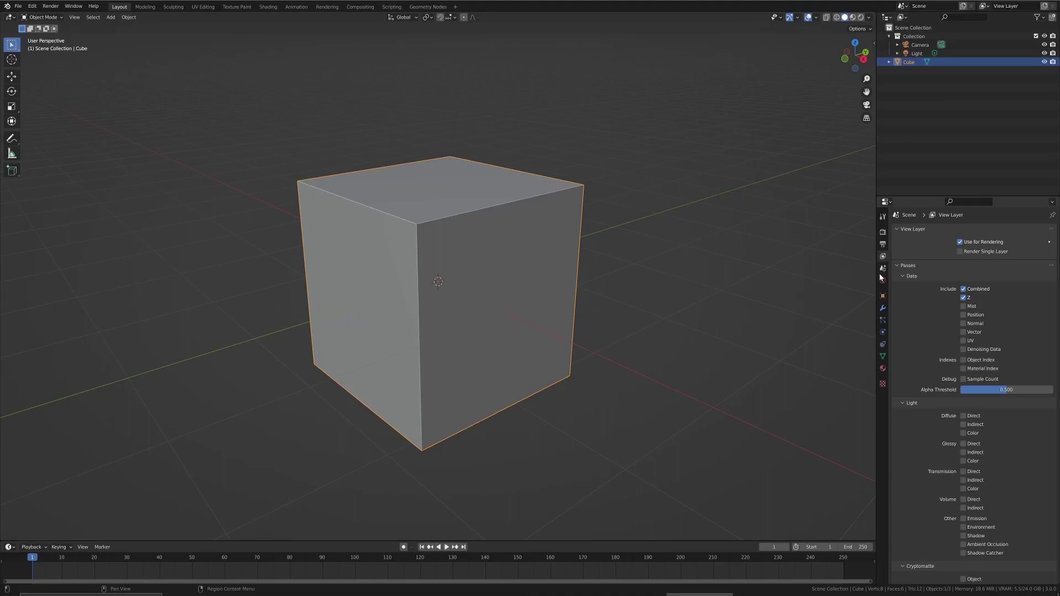
pyautogui.click(883, 245)
pyautogui.click(882, 268)
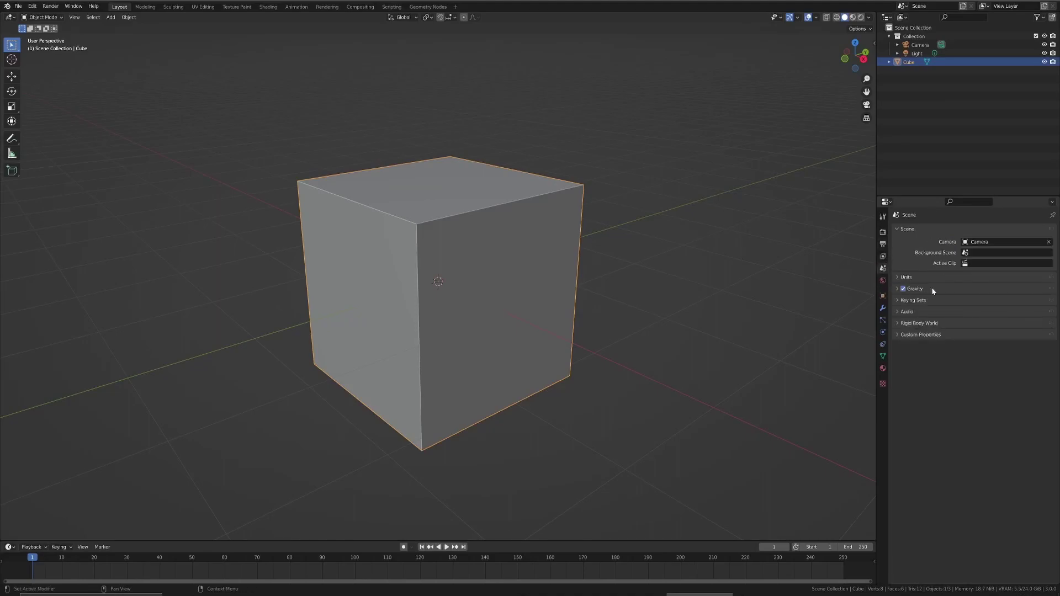
pyautogui.click(906, 278)
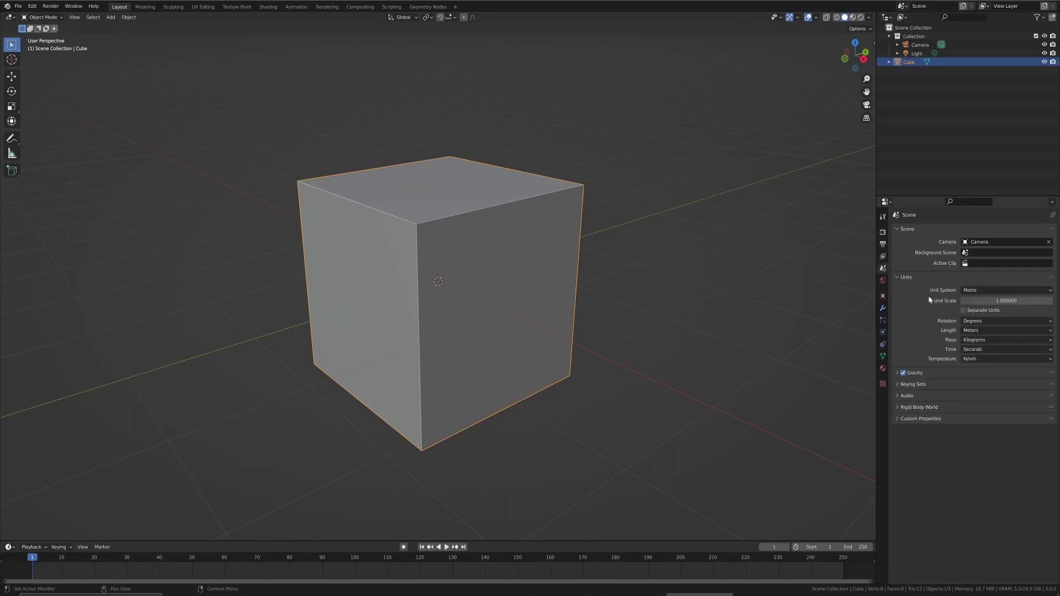
pyautogui.click(976, 331)
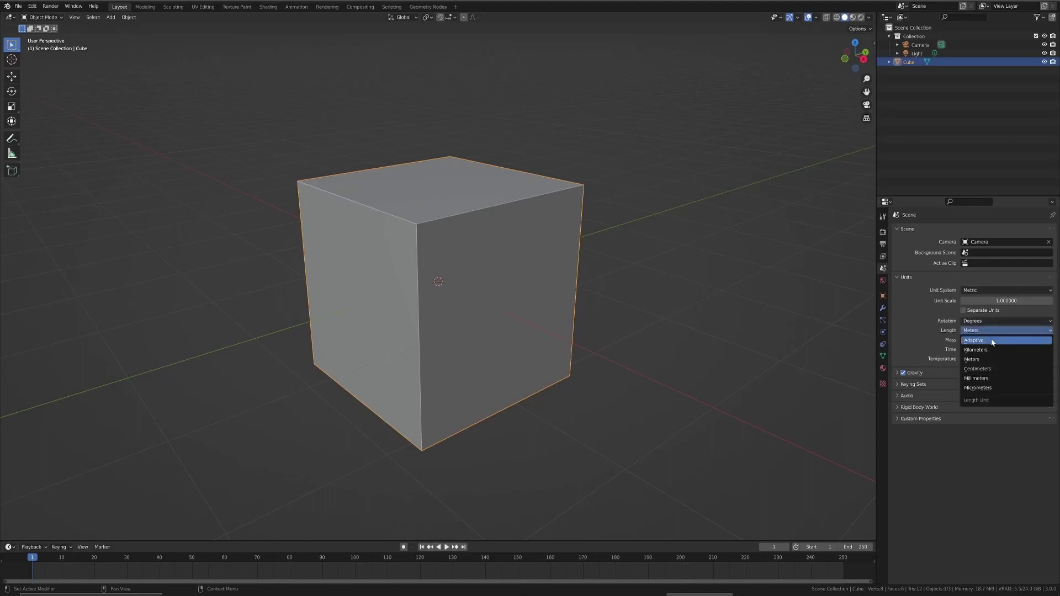
pyautogui.click(987, 379)
# - Scale the cube to 42 on X, Y and Z and frame it in view
pyautogui.click(691, 295)
pyautogui.press('n')
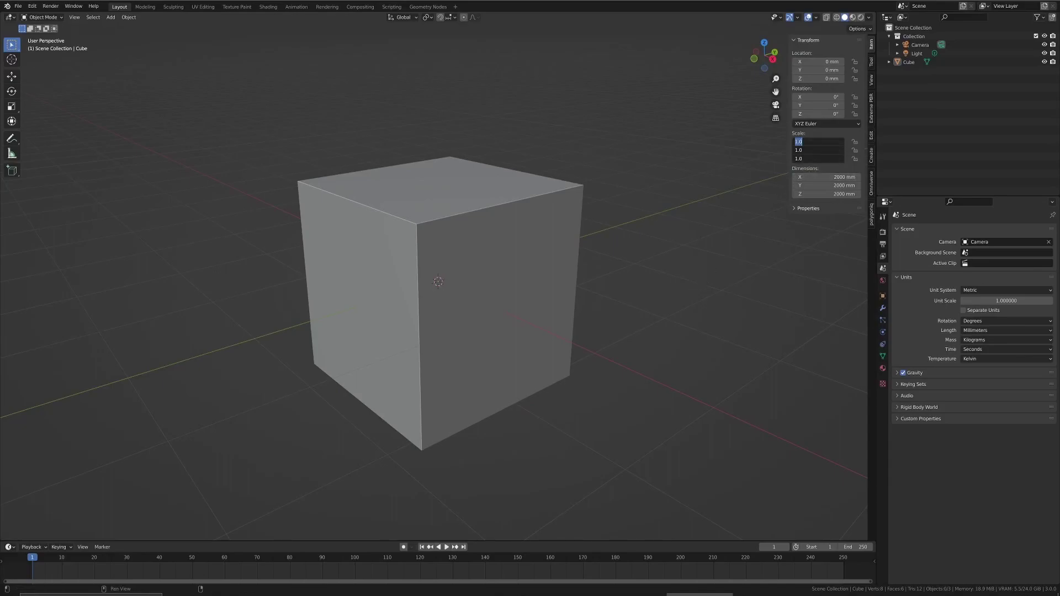
pyautogui.write('42')
pyautogui.press('Return')
pyautogui.moveTo(649, 232); pyautogui.dragTo(477, 248, button='middle')
pyautogui.press('Home')
# - Select the cube and start exporting it as an STL file
pyautogui.click(464, 214)
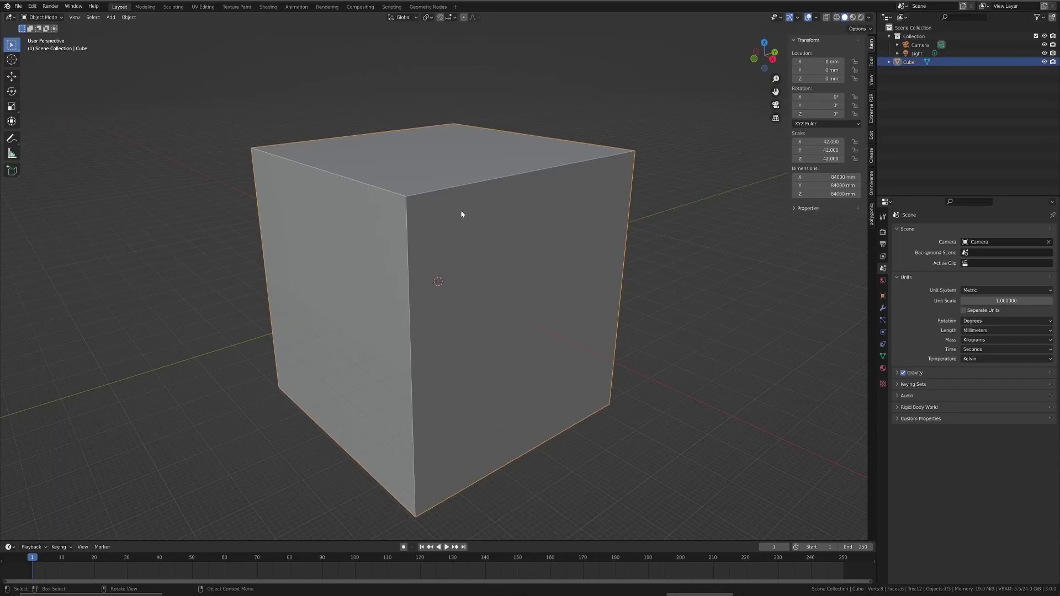
pyautogui.press('q')
pyautogui.click(405, 261)
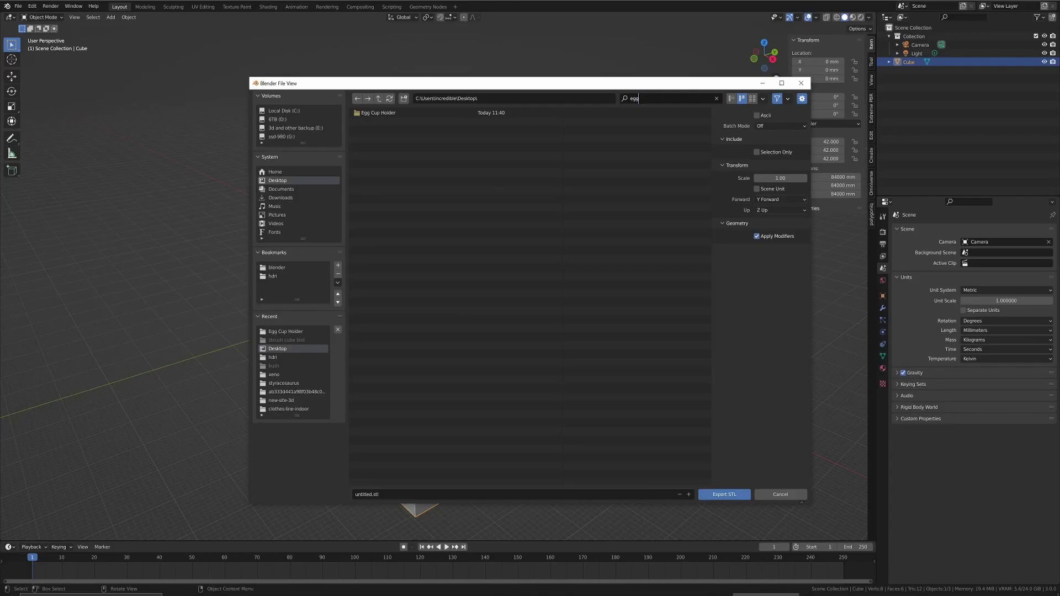
# - Export the cube STL into the Egg Cup Holder folder and drop it onto PrusaSlicer's bed
pyautogui.doubleClick(379, 112)
pyautogui.doubleClick(370, 120)
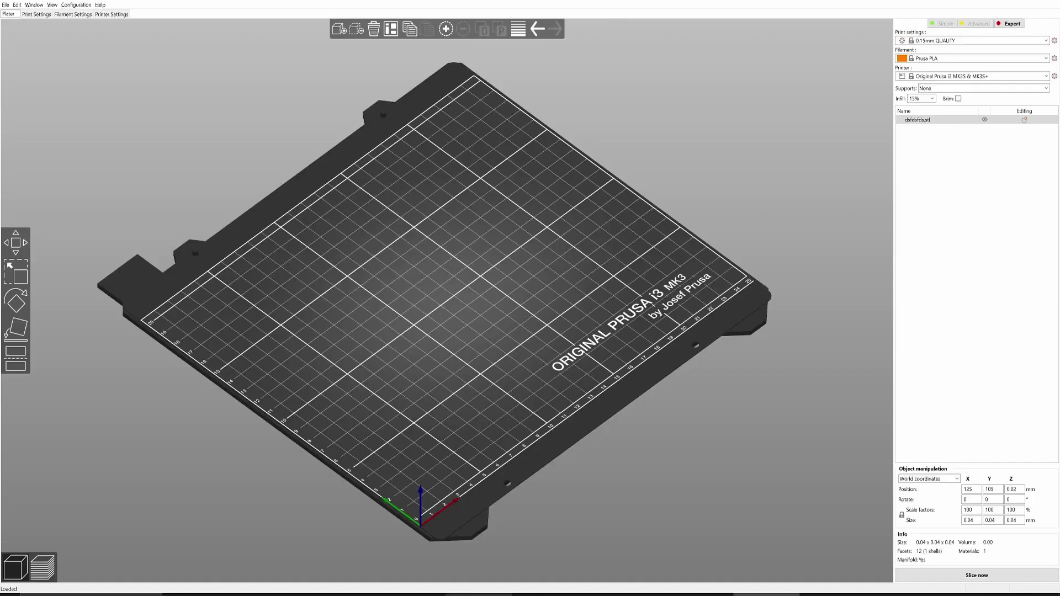
pyautogui.hotkey('alt', 'Tab')
pyautogui.click(547, 290)
pyautogui.moveTo(546, 289); pyautogui.dragTo(378, 280)
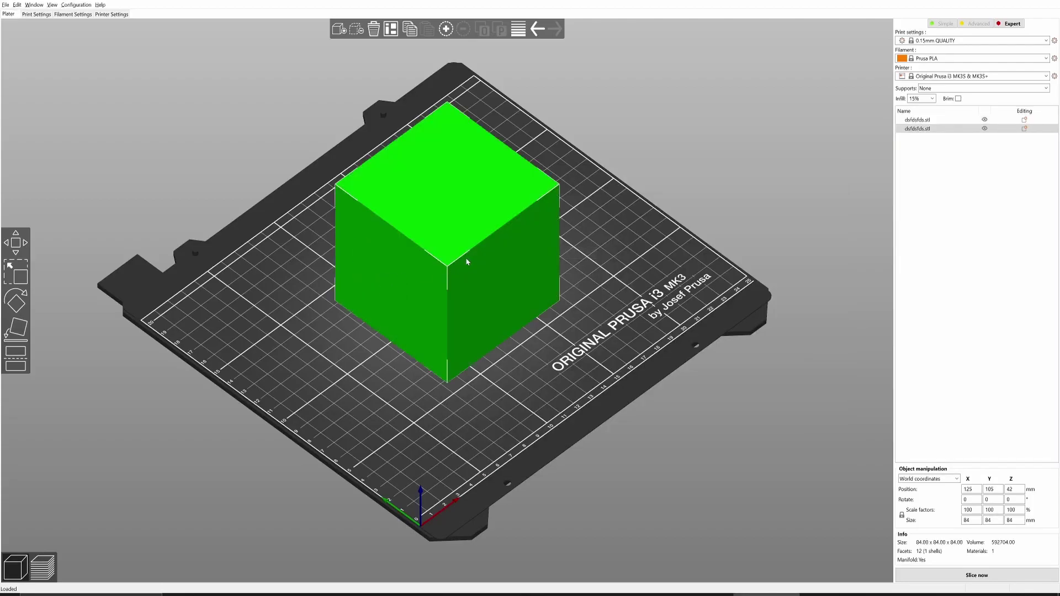
pyautogui.moveTo(638, 375); pyautogui.dragTo(612, 582)
pyautogui.hotkey('alt', 'Tab')
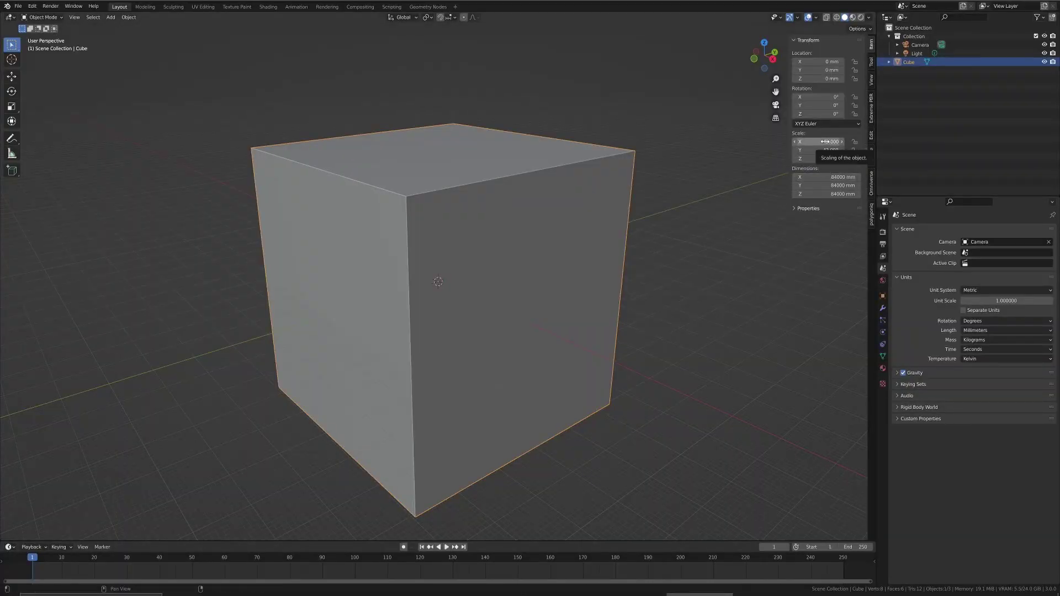
# - Halve the cube's scale from 42 to 21, then select the default cube in the fresh scene
pyautogui.moveTo(825, 142); pyautogui.dragTo(825, 150)
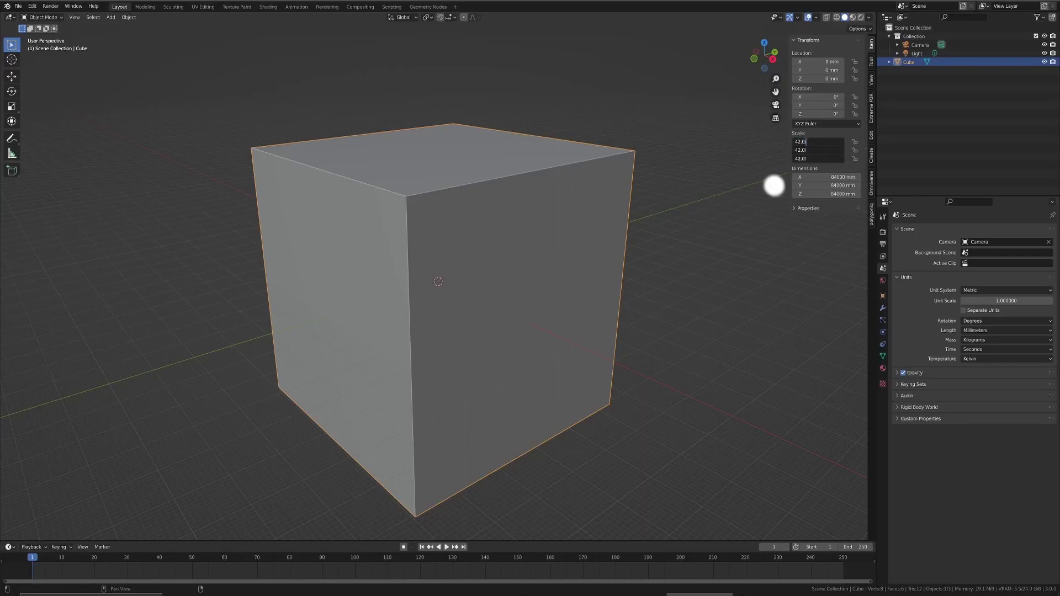
pyautogui.press('Return')
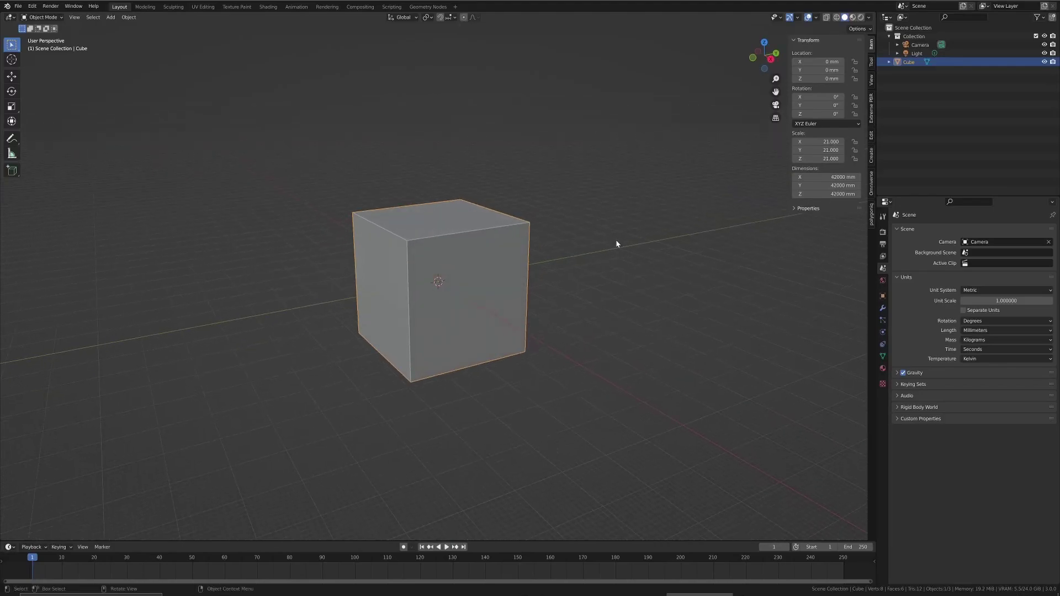
pyautogui.hotkey('alt', 'F11')
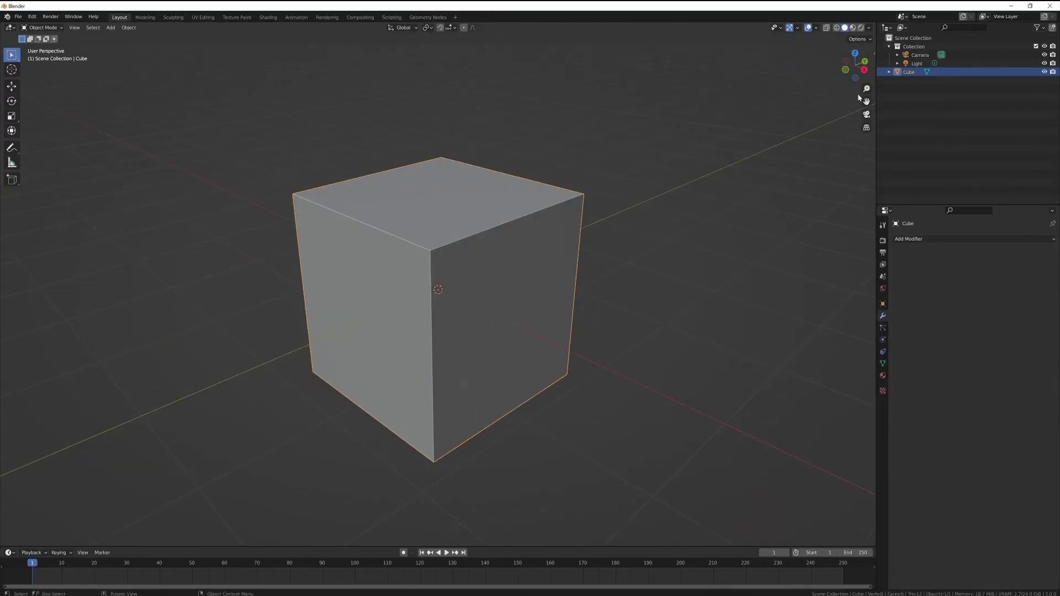
pyautogui.click(872, 52)
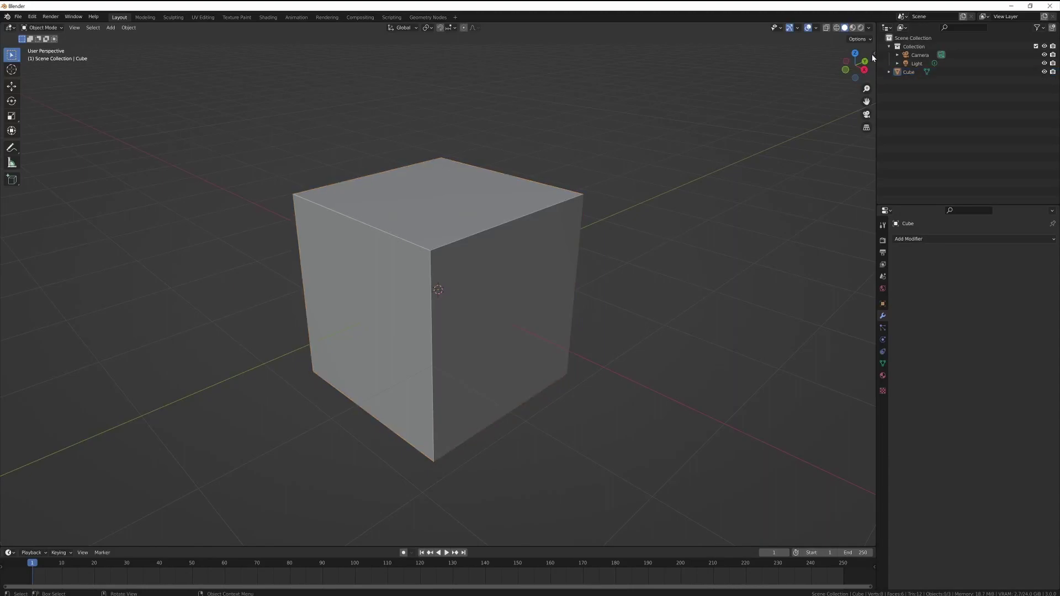
pyautogui.click(874, 53)
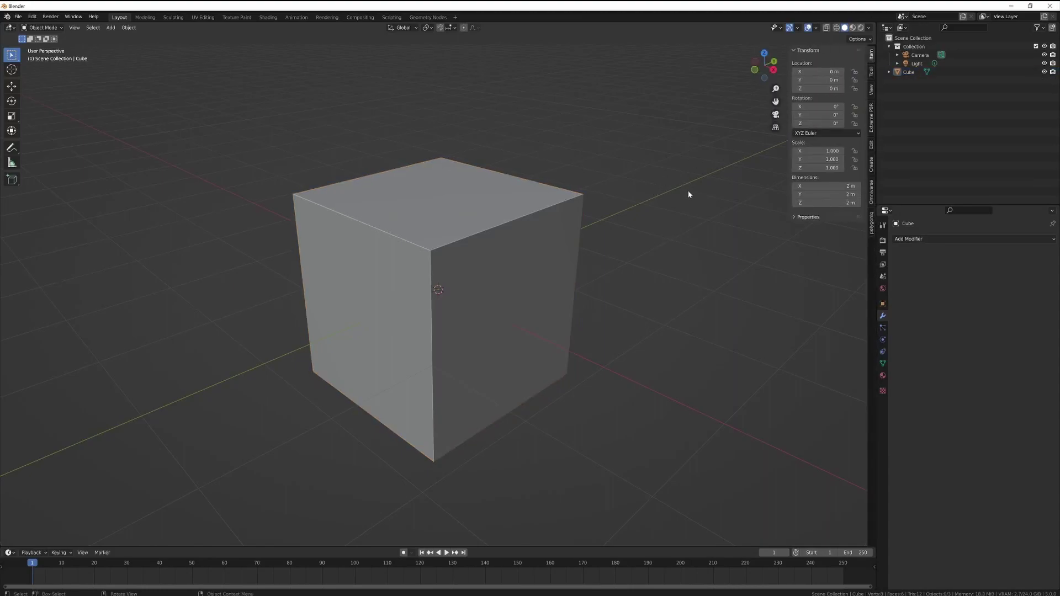
pyautogui.click(507, 275)
# - Delete the default cube and add a Bezier circle sized 42 in X and Y
pyautogui.press('Delete')
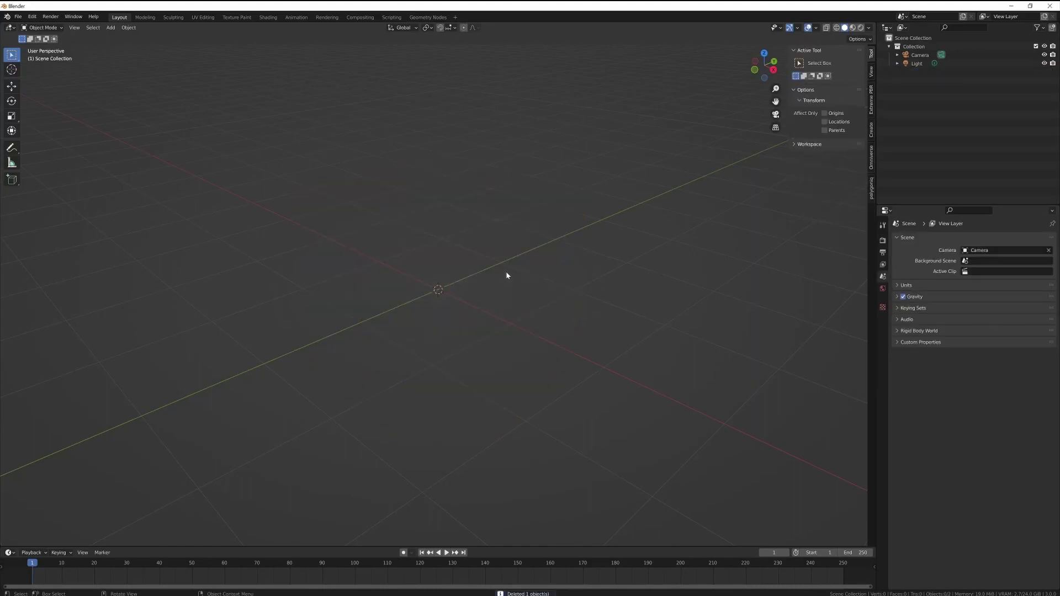
pyautogui.hotkey('shift', 'a')
pyautogui.moveTo(448, 294)
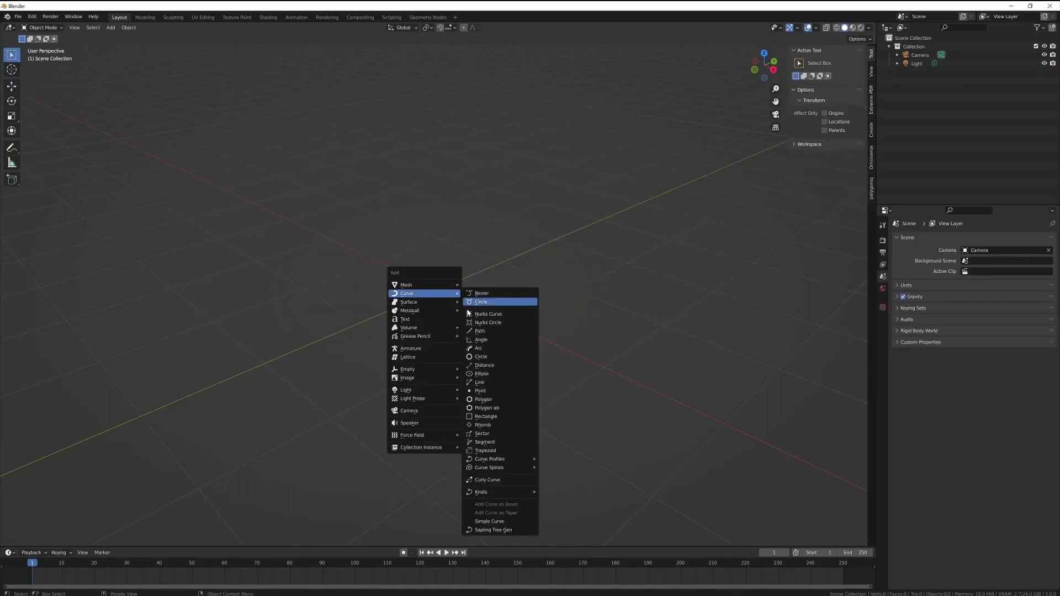
pyautogui.click(478, 304)
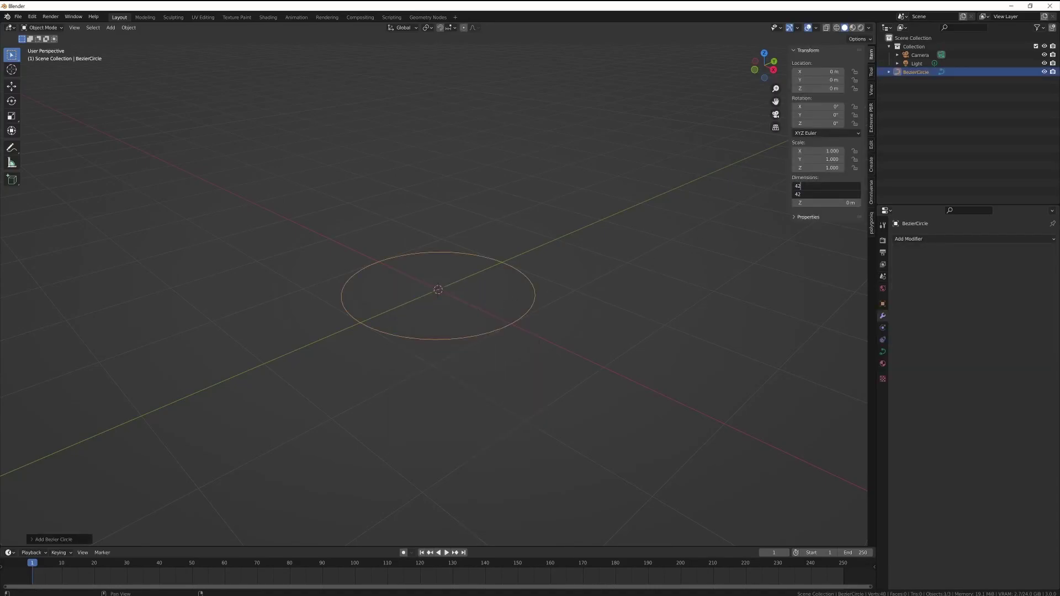
pyautogui.press('Return')
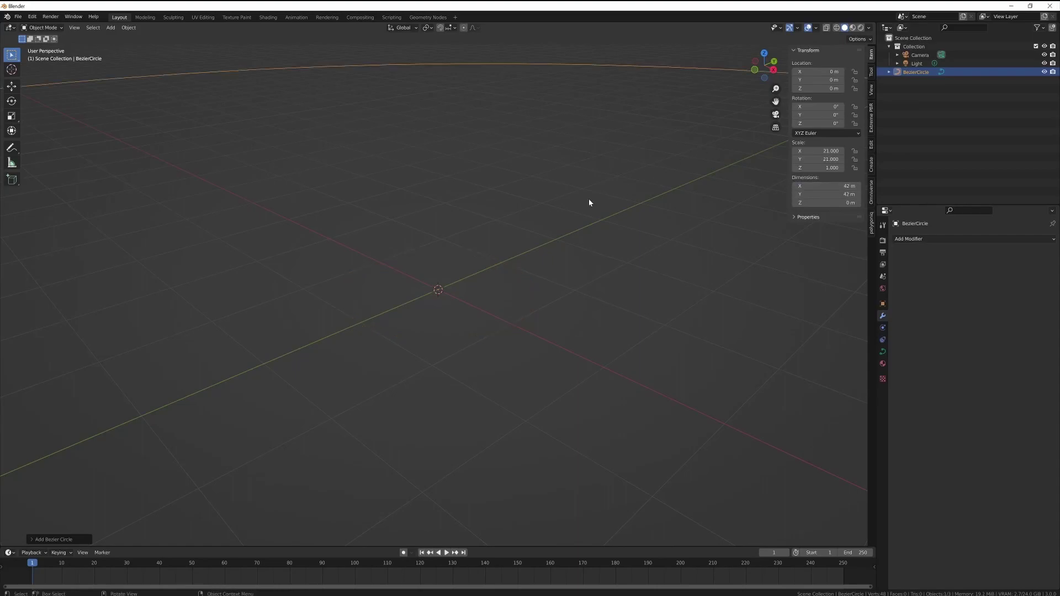
# - Box-select the camera and light around the circle
pyautogui.scroll(-8, 589, 201)
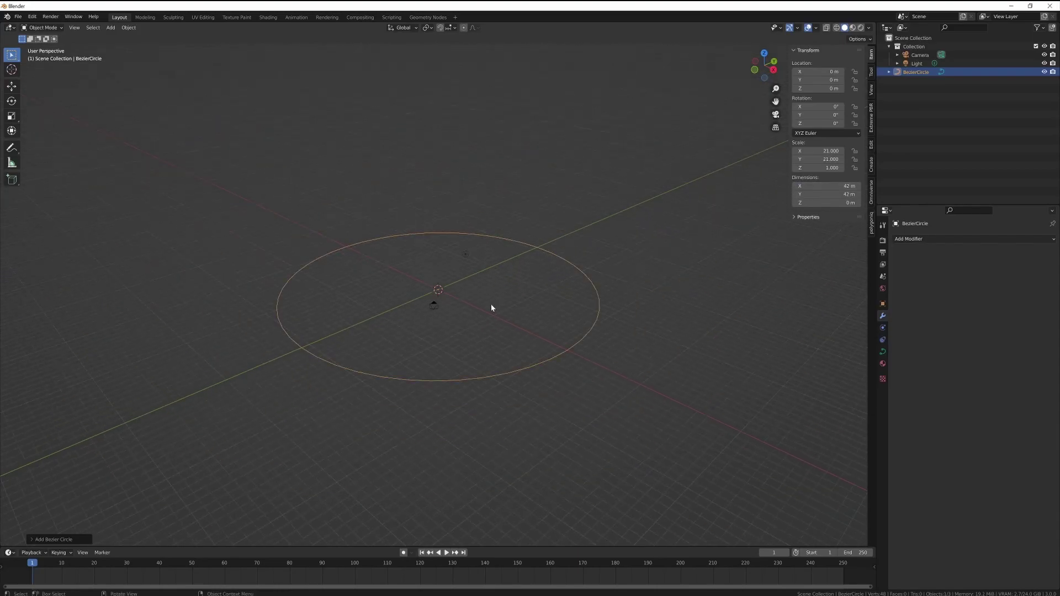
pyautogui.moveTo(492, 306)
pyautogui.mouseDown(button='middle')
pyautogui.moveTo(537, 296)
pyautogui.moveTo(457, 310)
pyautogui.moveTo(479, 315)
pyautogui.mouseUp(button='middle')
pyautogui.moveTo(400, 249); pyautogui.dragTo(473, 320)
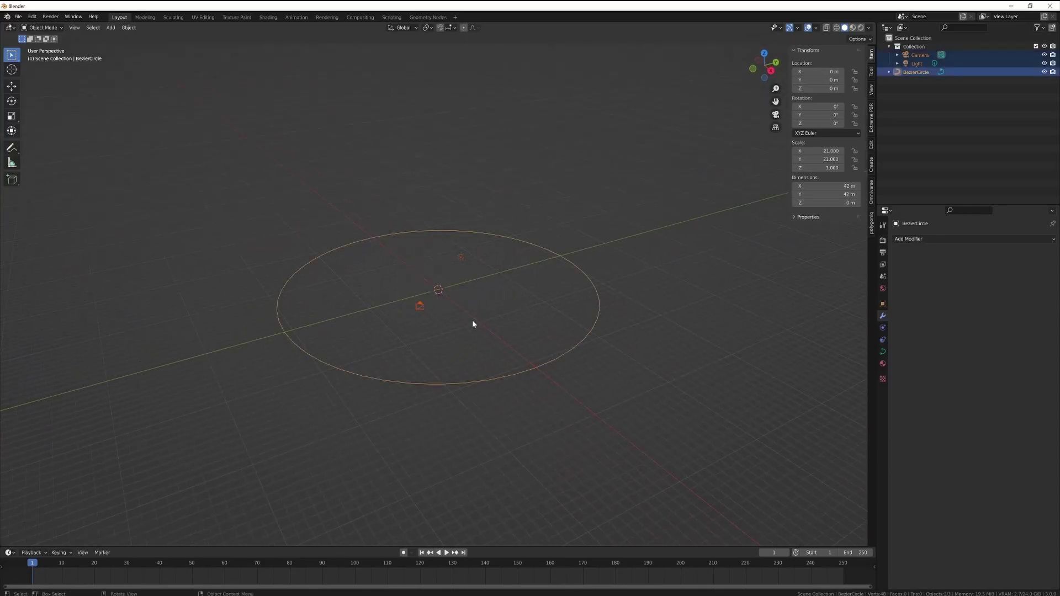
pyautogui.moveTo(472, 320); pyautogui.dragTo(389, 298, button='middle')
pyautogui.moveTo(389, 298); pyautogui.dragTo(434, 333)
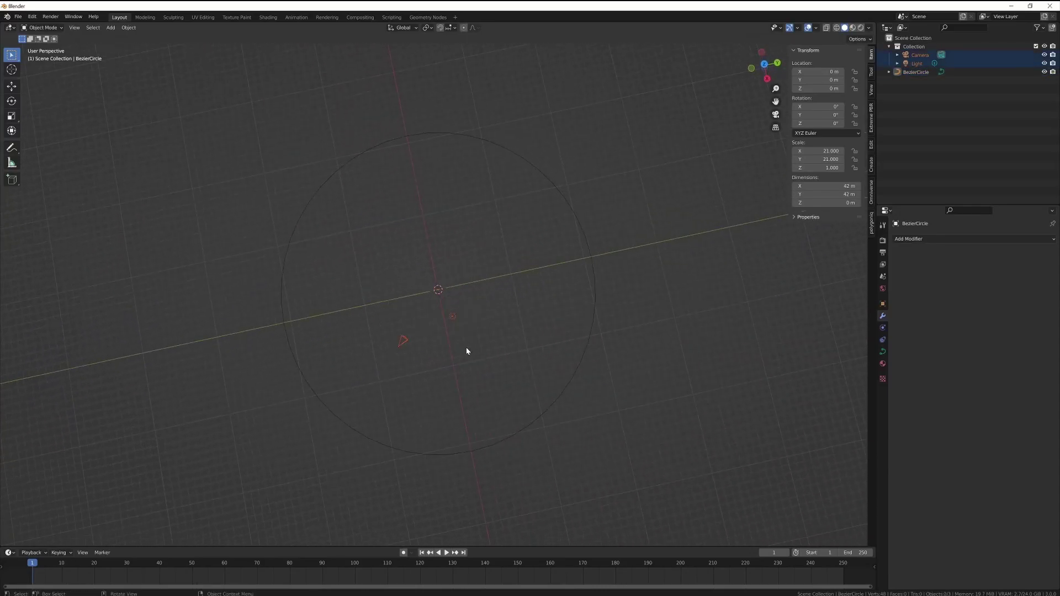
# - Delete the camera and light, add a cube mesh and scale it up
pyautogui.press('Delete')
pyautogui.hotkey('shift', 'a')
pyautogui.moveTo(465, 342)
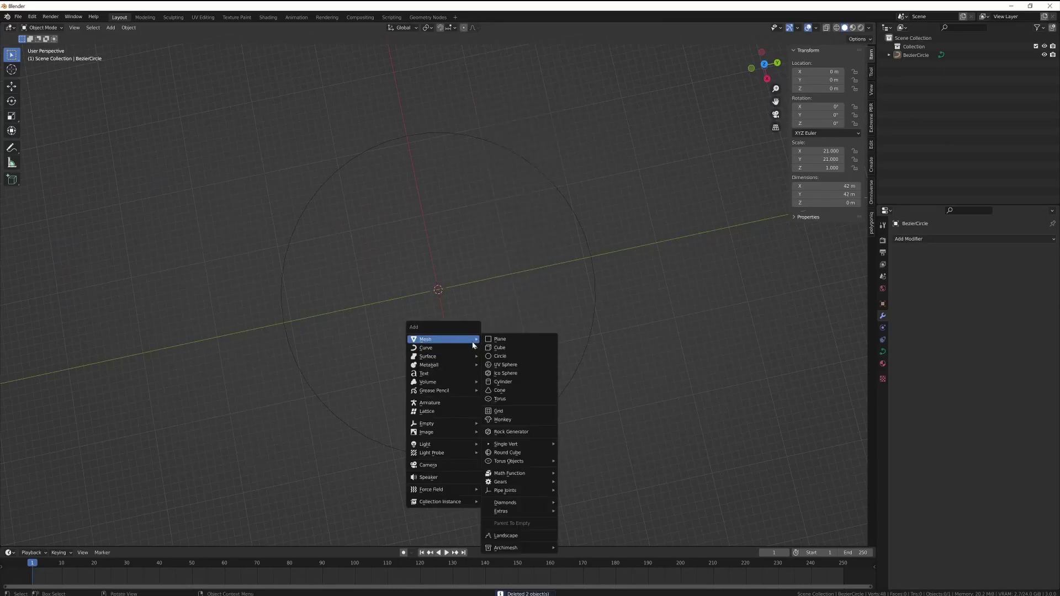
pyautogui.click(508, 350)
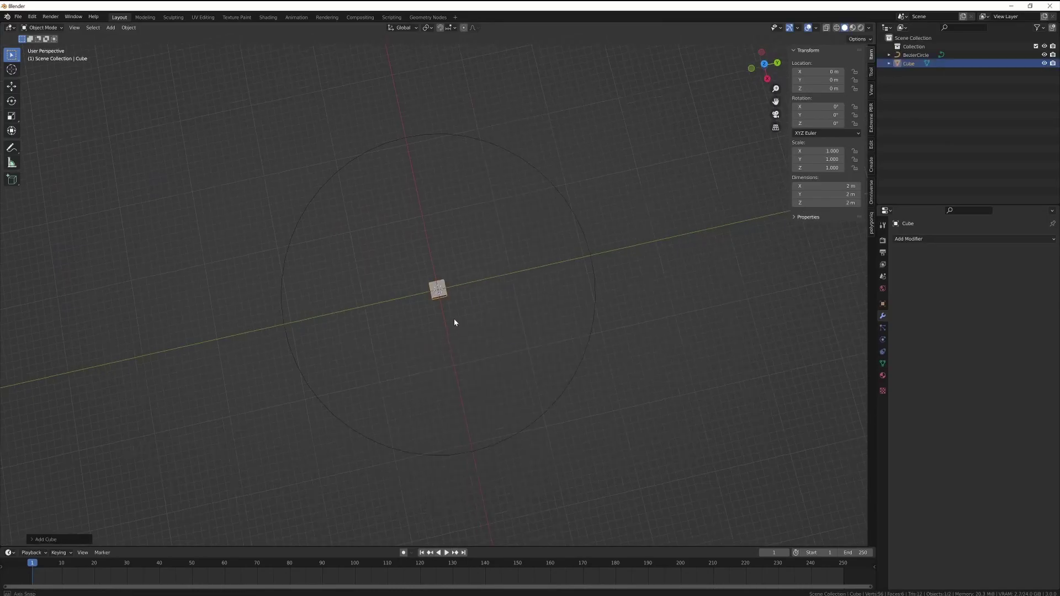
pyautogui.moveTo(454, 319); pyautogui.dragTo(469, 297, button='middle')
pyautogui.press('s')
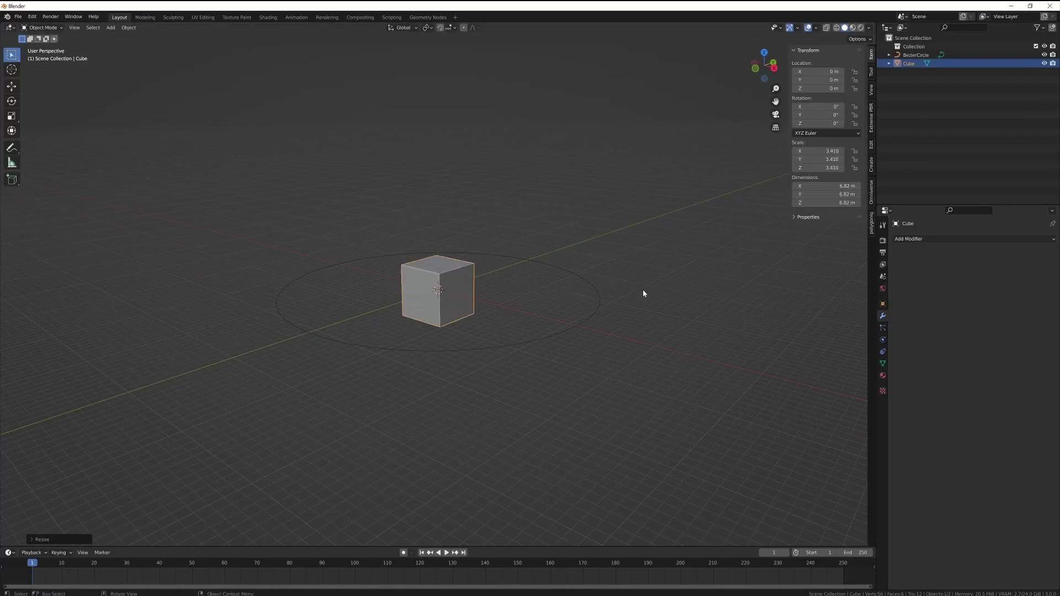
pyautogui.click(644, 293)
# - Apply level-5 Subdivision to make a sphere and scale it to about 40.7 wide
pyautogui.hotkey('ctrl', '5')
pyautogui.press('s')
pyautogui.click(627, 278)
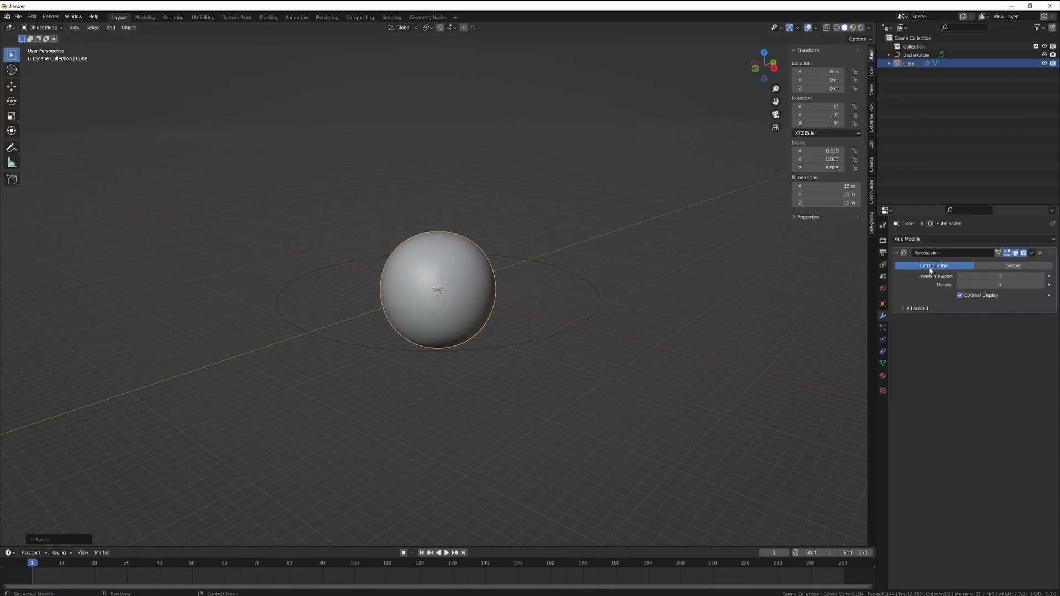
pyautogui.doubleClick(1001, 276)
pyautogui.press('Return')
pyautogui.press('s')
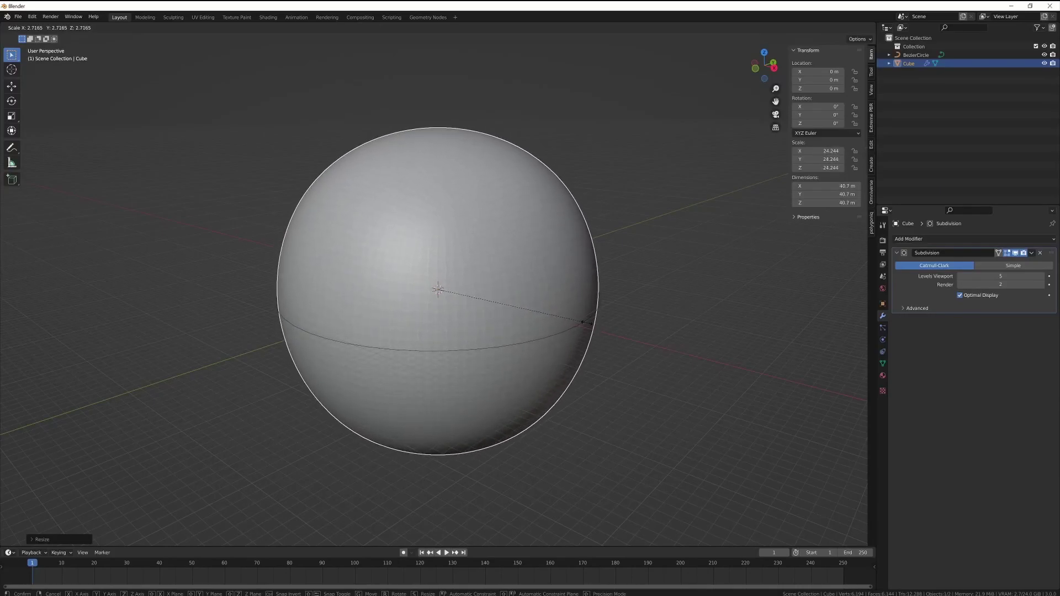
pyautogui.click(588, 325)
# - Copy and paste the BezierCircle in the Outliner to duplicate it
pyautogui.moveTo(503, 317); pyautogui.dragTo(529, 365, button='middle')
pyautogui.click(585, 364)
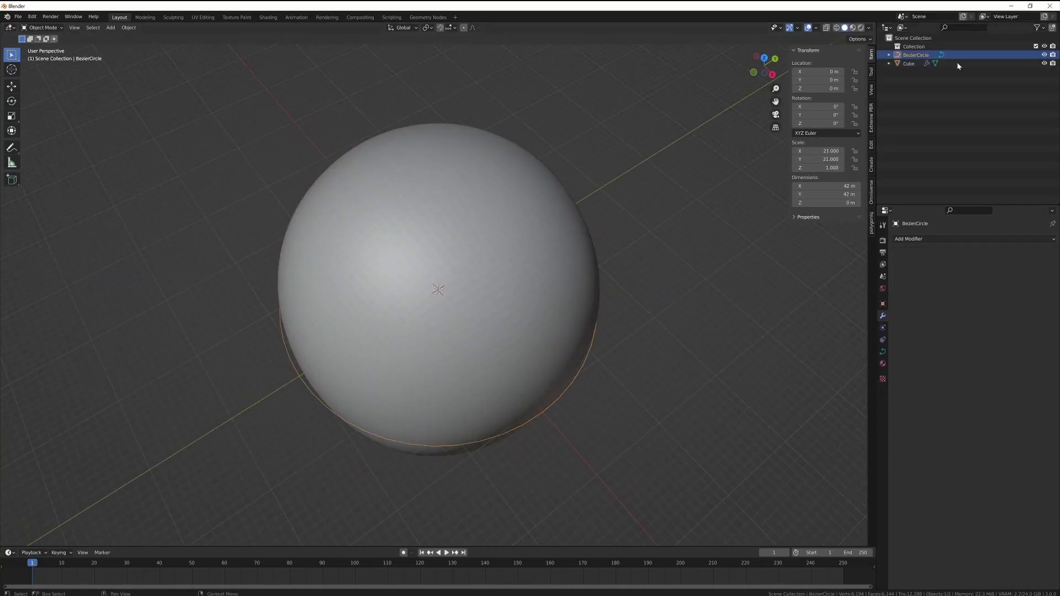
pyautogui.rightClick(918, 58)
pyautogui.click(915, 55)
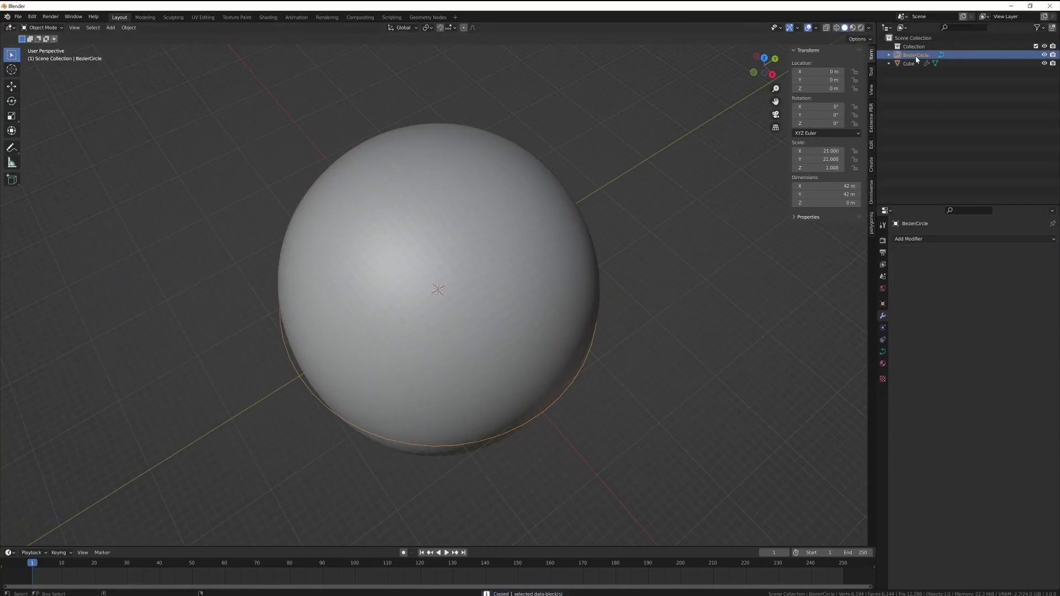
pyautogui.hotkey('ctrl', 'v')
# - Rename the two circles 'Inner Egg' and 'Outer Egg'
pyautogui.doubleClick(920, 56)
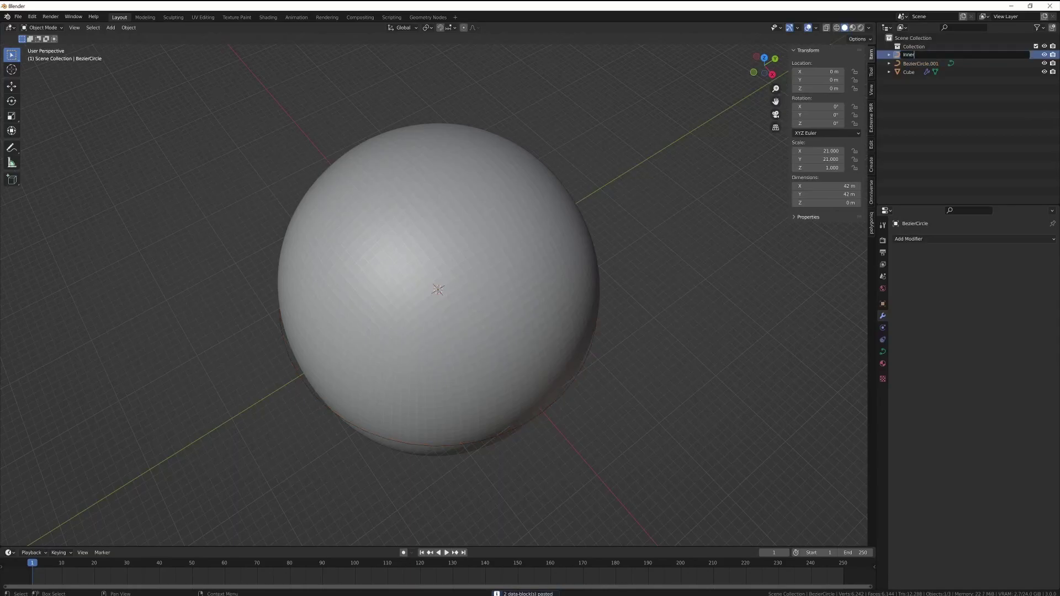
pyautogui.write('Inner Egg')
pyautogui.press('Return')
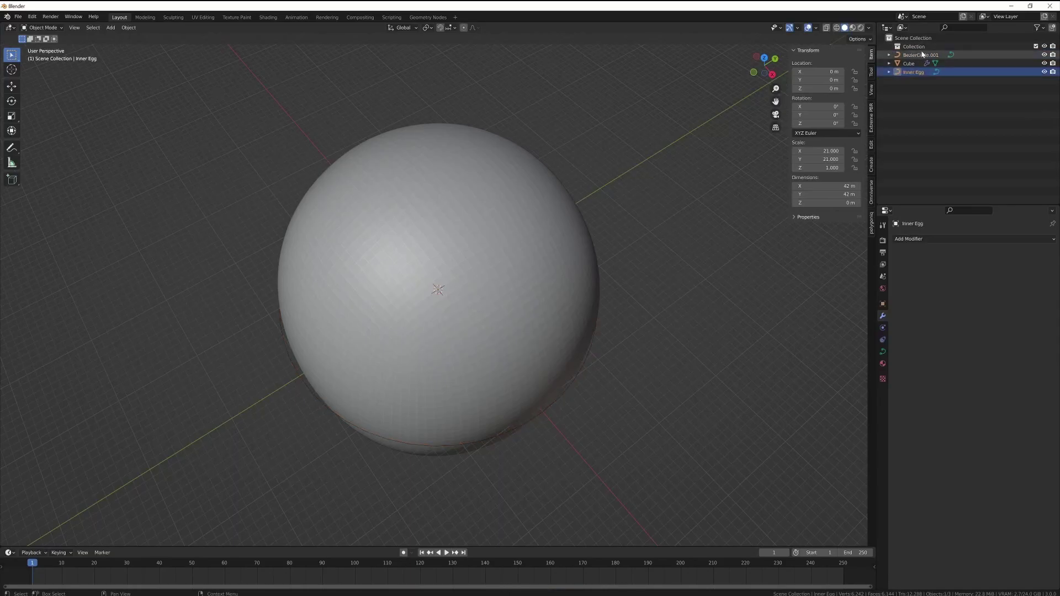
pyautogui.click(920, 55)
pyautogui.doubleClick(920, 54)
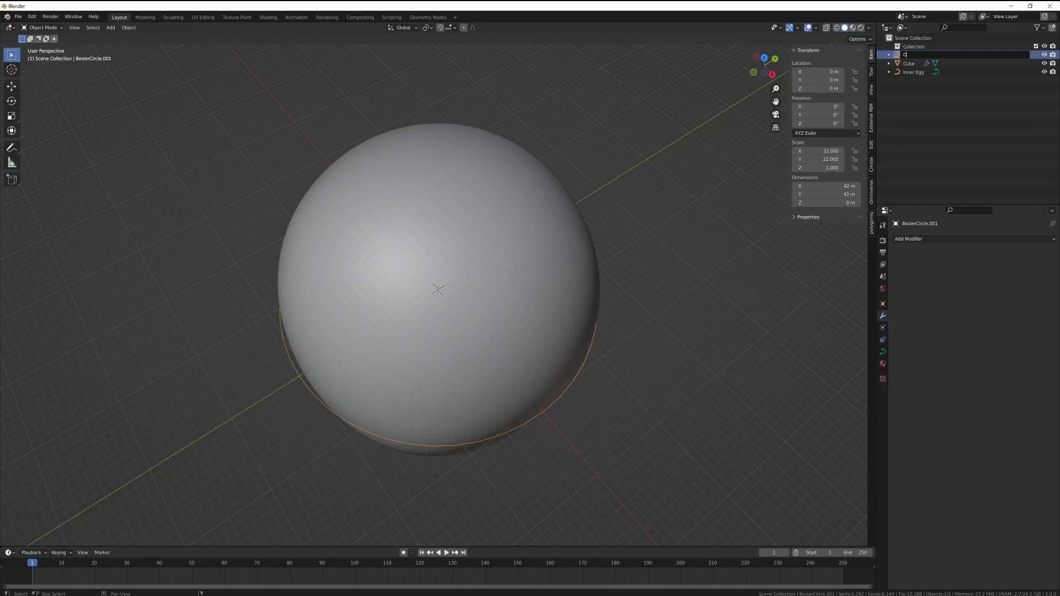
pyautogui.write('Outer Egg')
pyautogui.press('Return')
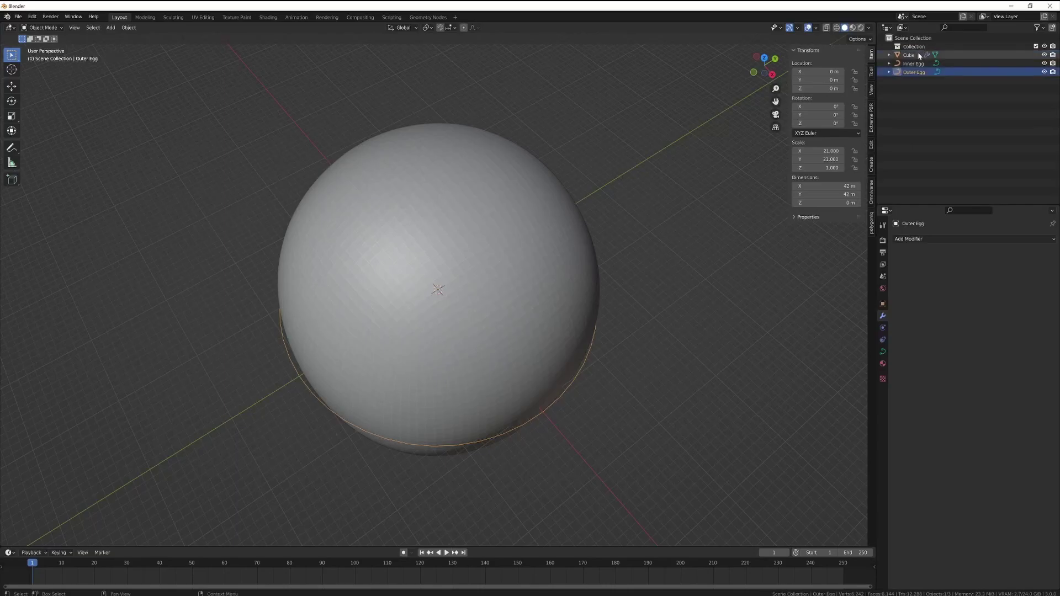
# - Enlarge Outer Egg, entering 40.7 for its X and Y dimensions
pyautogui.press('s')
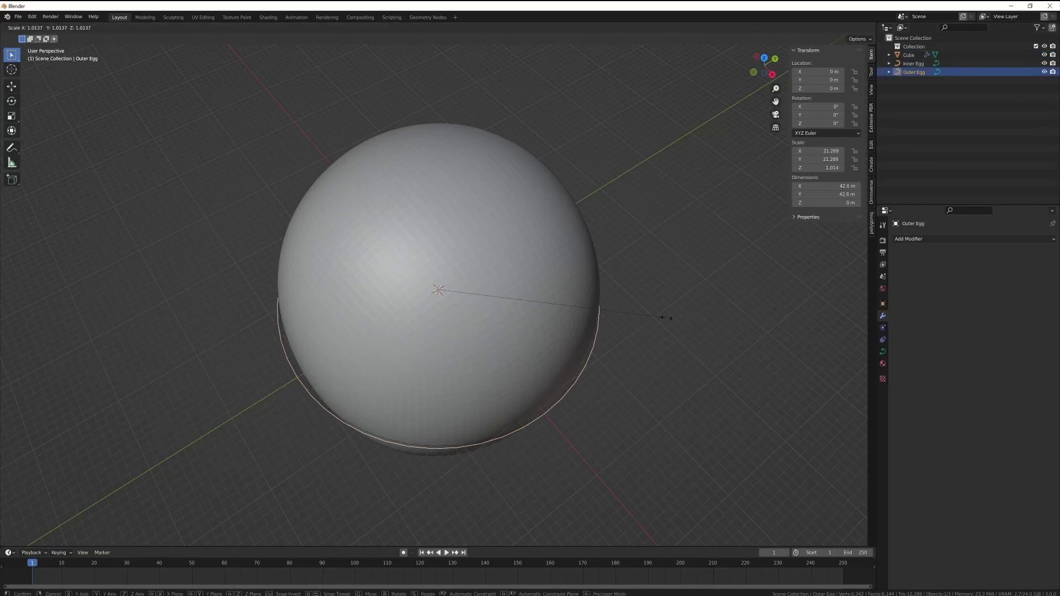
pyautogui.click(671, 321)
pyautogui.moveTo(822, 186); pyautogui.dragTo(822, 194)
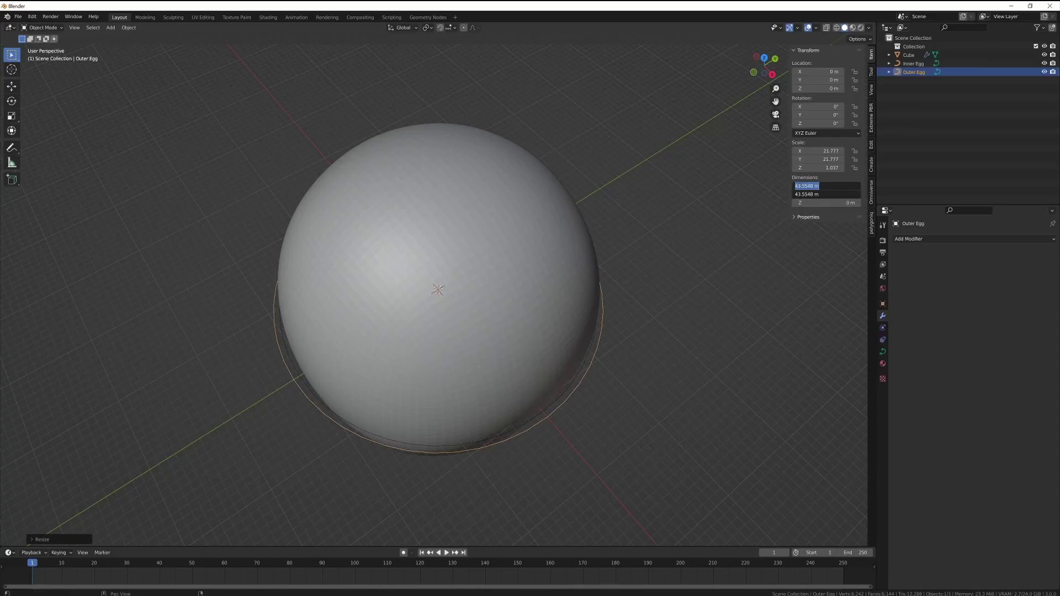
pyautogui.write('40.7')
pyautogui.press('Return')
pyautogui.click(529, 330)
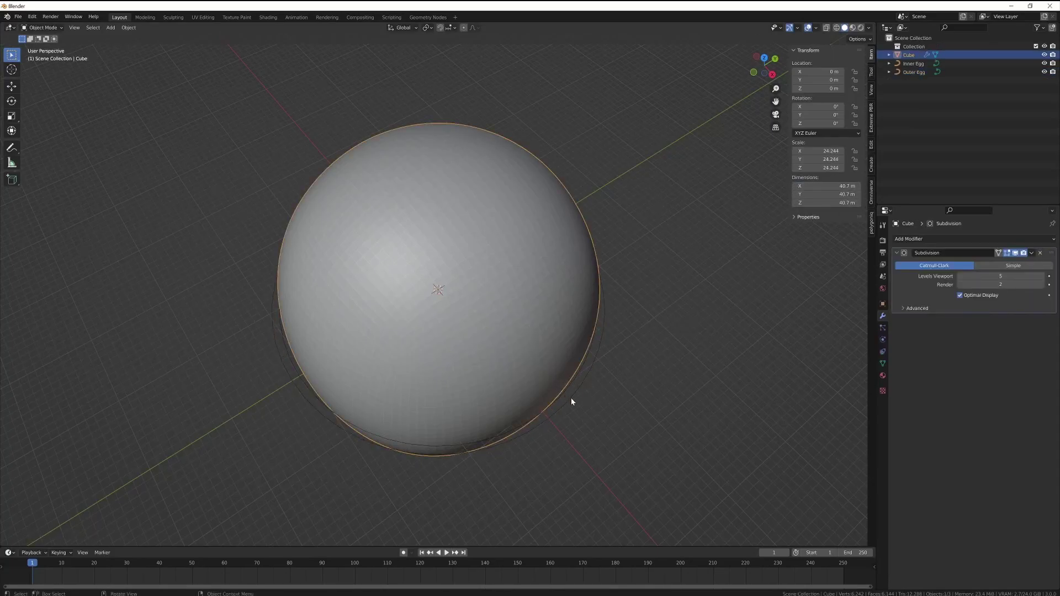
# - Scale the Cube sphere up to 43 m
pyautogui.press('s')
pyautogui.click(535, 409)
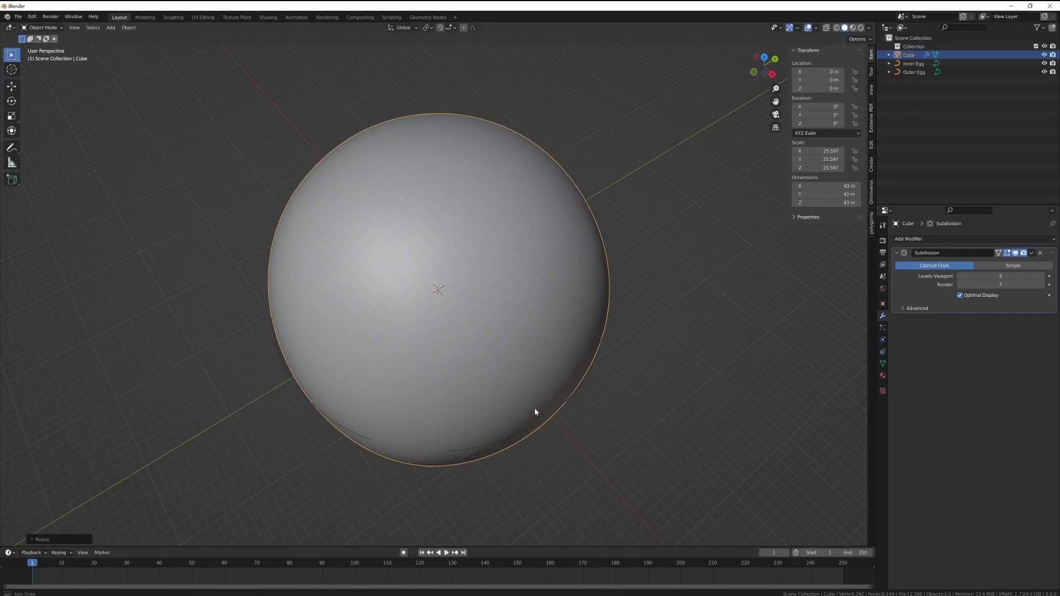
pyautogui.moveTo(534, 411)
pyautogui.mouseDown(button='middle')
pyautogui.moveTo(568, 350)
pyautogui.moveTo(512, 353)
pyautogui.moveTo(533, 282)
pyautogui.moveTo(382, 385)
pyautogui.moveTo(428, 402)
pyautogui.moveTo(469, 450)
pyautogui.moveTo(615, 435)
pyautogui.moveTo(570, 395)
pyautogui.moveTo(589, 294)
pyautogui.moveTo(543, 389)
pyautogui.mouseUp(button='middle')
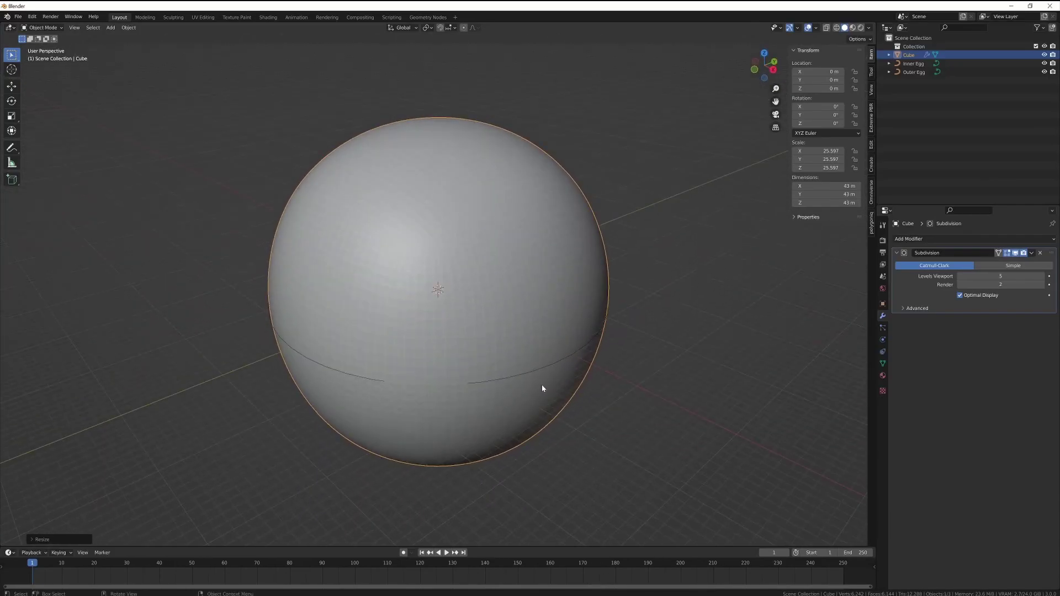
# - In Edit Mode, inset the top face and push it down along Z to hollow the cup
pyautogui.press('Tab')
pyautogui.click(437, 165)
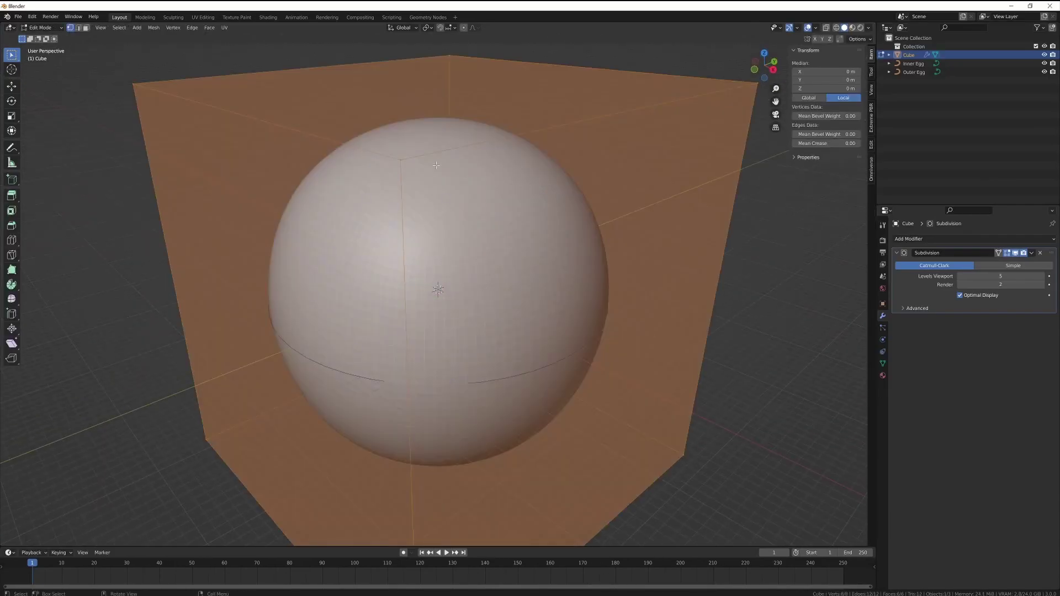
pyautogui.click(458, 96)
pyautogui.press('s')
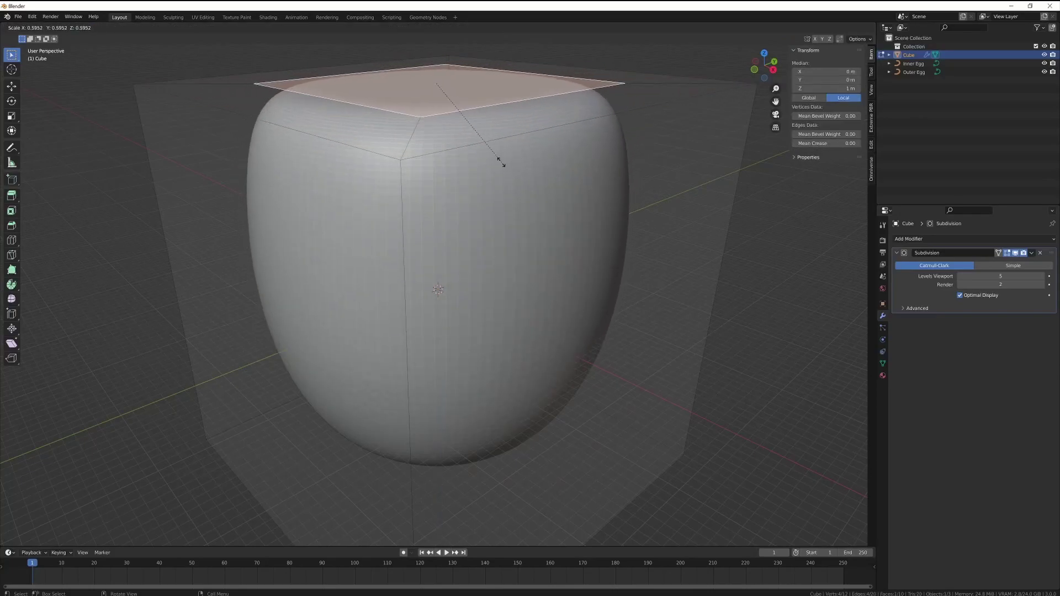
pyautogui.rightClick(509, 157)
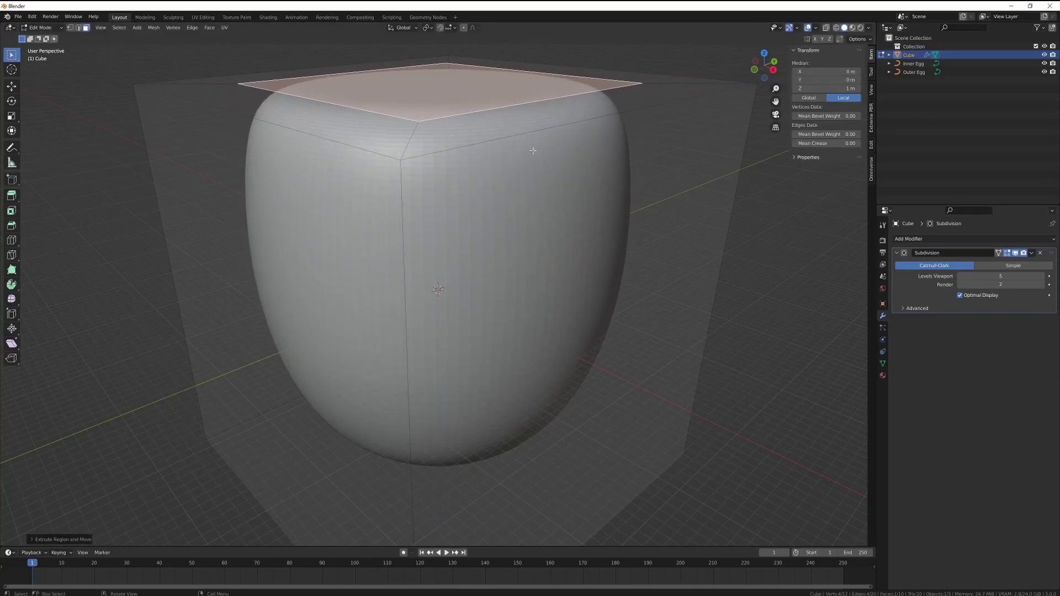
pyautogui.press('e')
pyautogui.press('s')
pyautogui.click(502, 129)
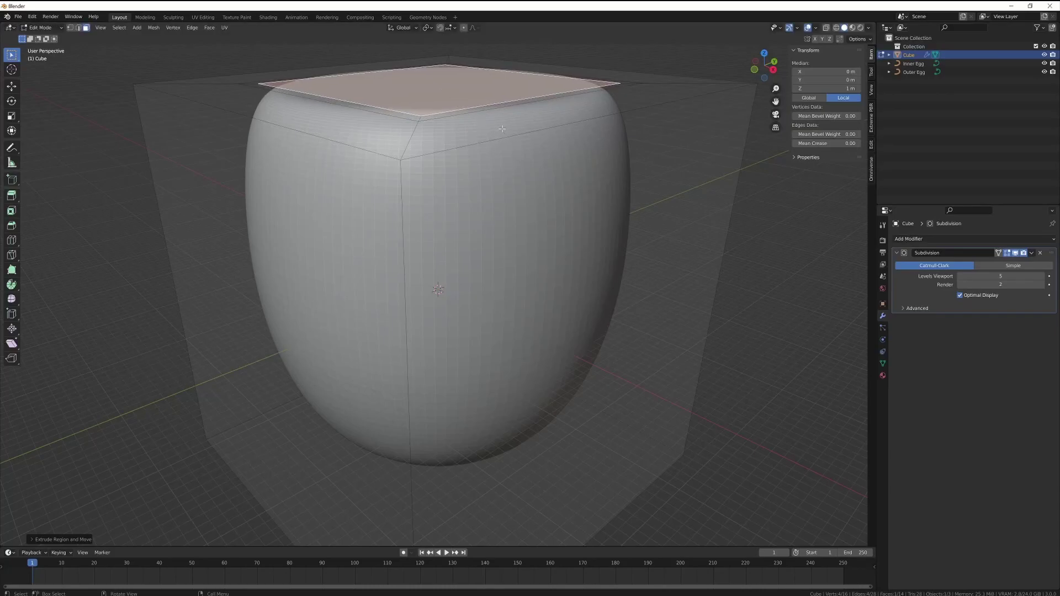
pyautogui.press('g')
pyautogui.press('z')
pyautogui.click(504, 379)
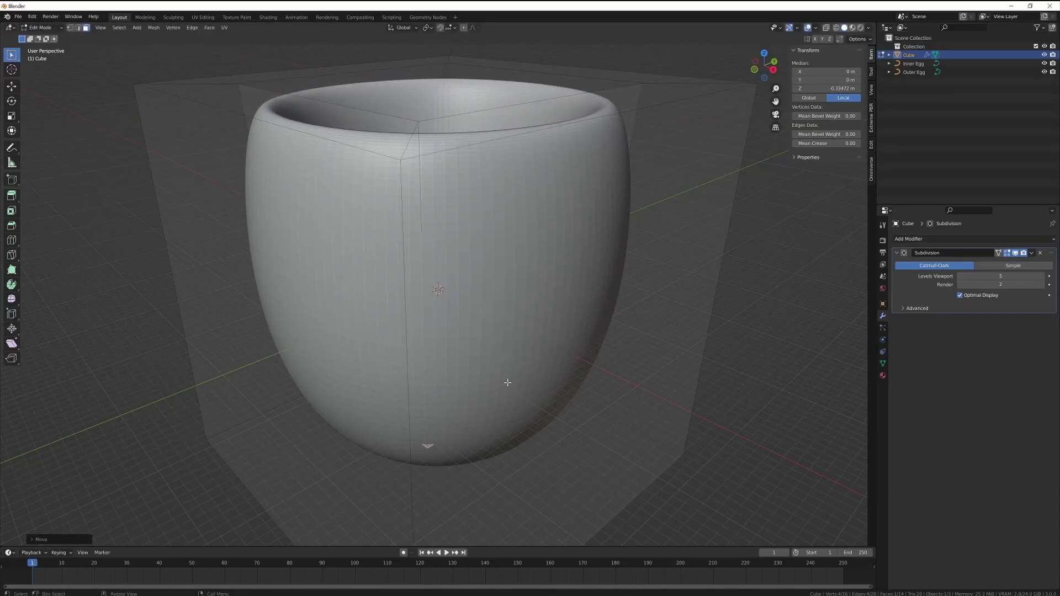
# - From the front view, select the top face and enlarge it to widen the rim
pyautogui.scroll(-5, 464, 253)
pyautogui.moveTo(465, 253); pyautogui.dragTo(456, 222, button='middle')
pyautogui.press('`')
pyautogui.click(379, 198)
pyautogui.click(486, 237)
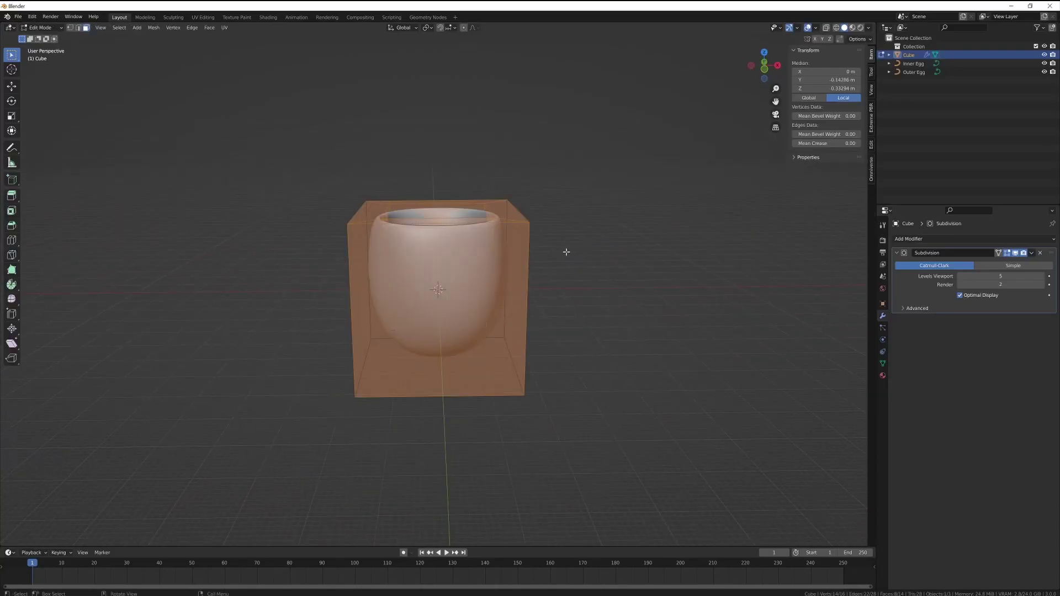
pyautogui.moveTo(326, 166); pyautogui.dragTo(575, 252)
pyautogui.press('s')
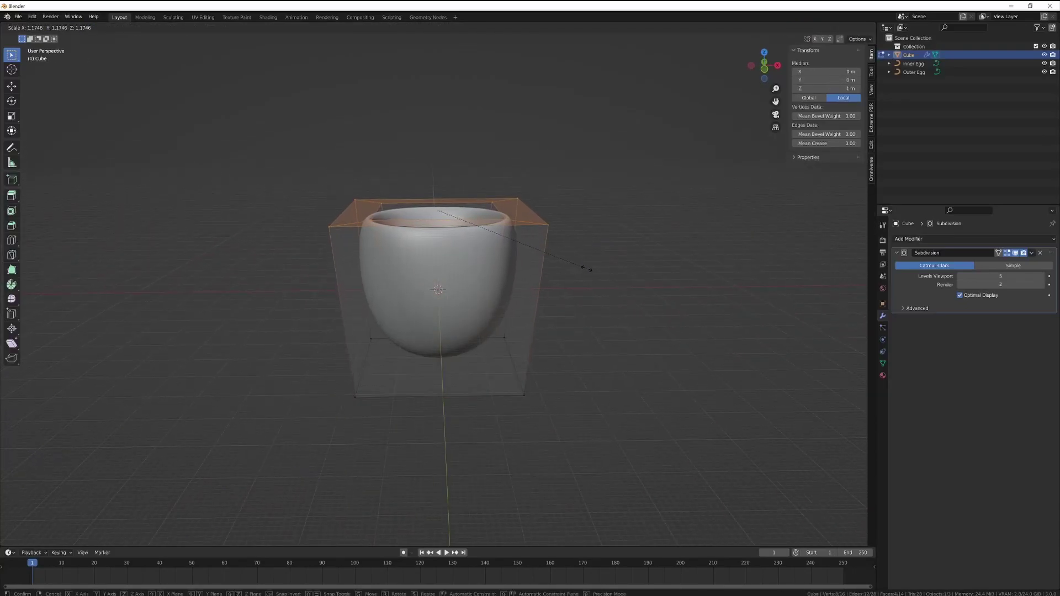
pyautogui.click(593, 272)
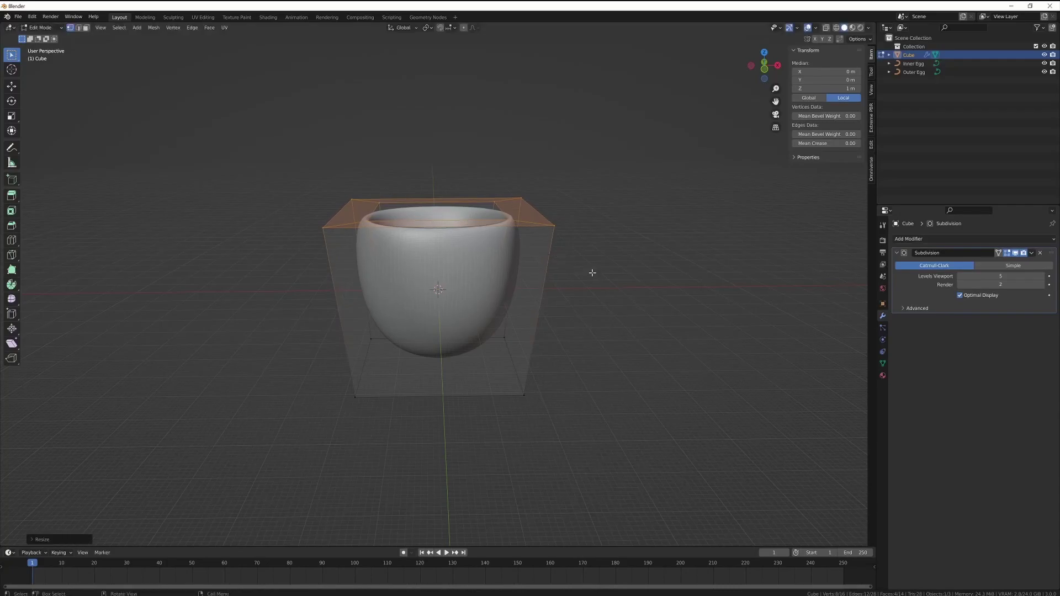
pyautogui.moveTo(511, 313); pyautogui.dragTo(446, 274, button='middle')
# - Move the cup down along Z, settling it at about -20.554 m
pyautogui.press('Tab')
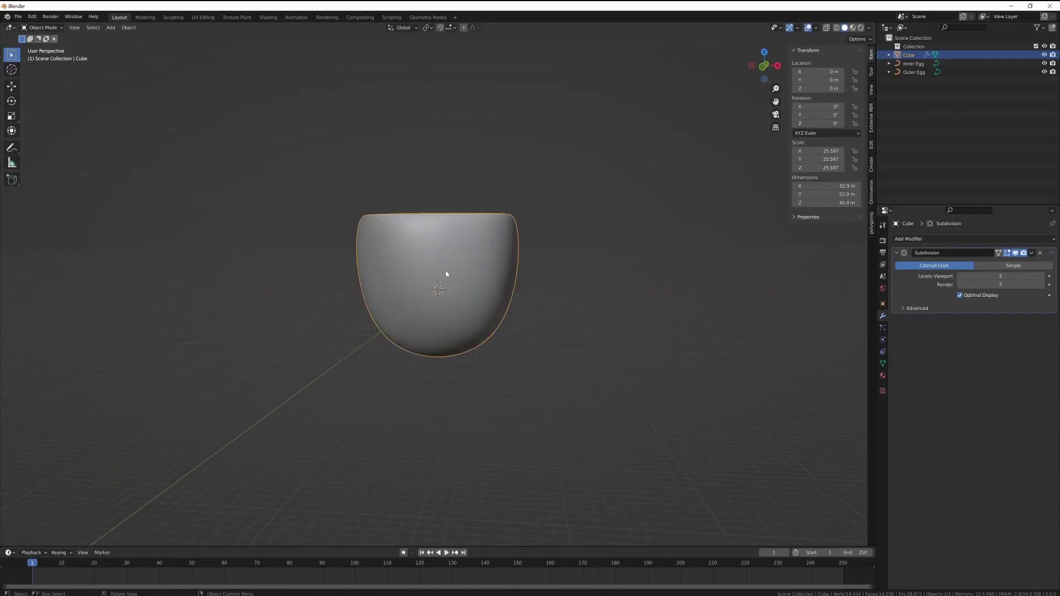
pyautogui.press('g')
pyautogui.press('z')
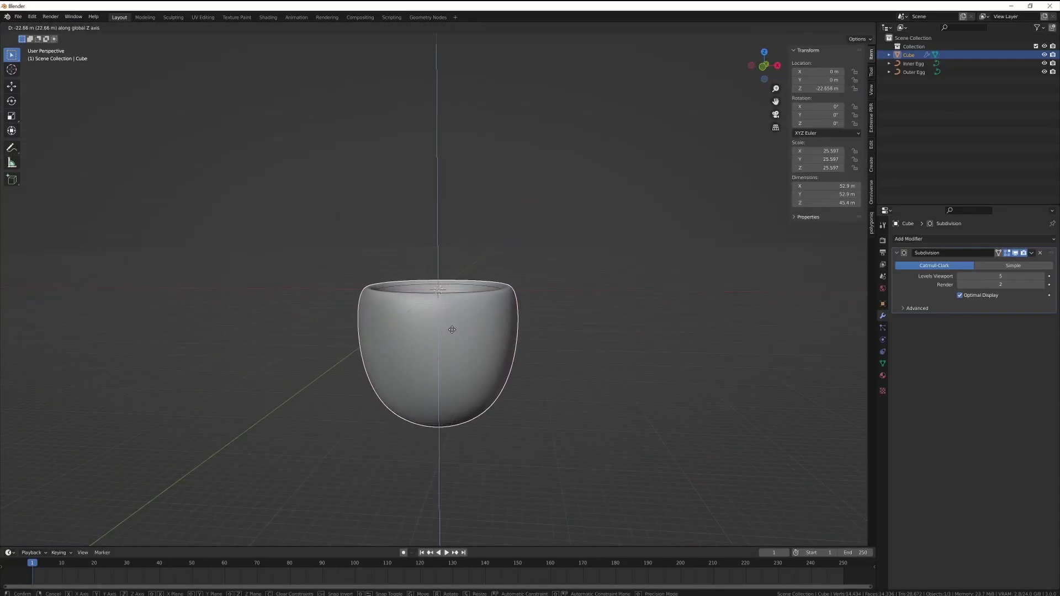
pyautogui.click(436, 381)
pyautogui.moveTo(436, 381); pyautogui.dragTo(397, 355, button='middle')
pyautogui.scroll(8, 398, 355)
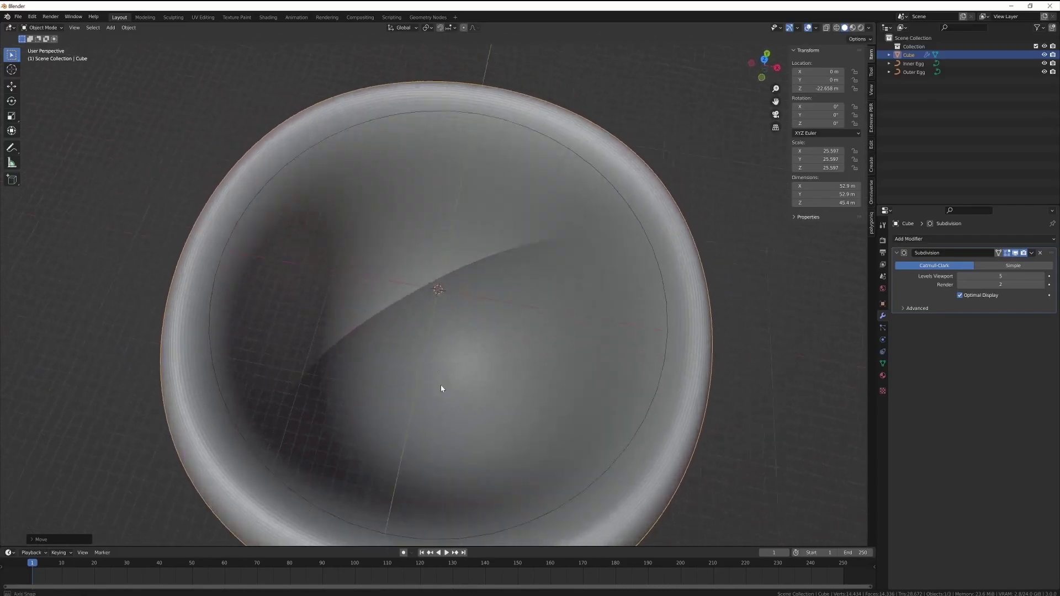
pyautogui.moveTo(442, 385); pyautogui.dragTo(439, 343, button='middle')
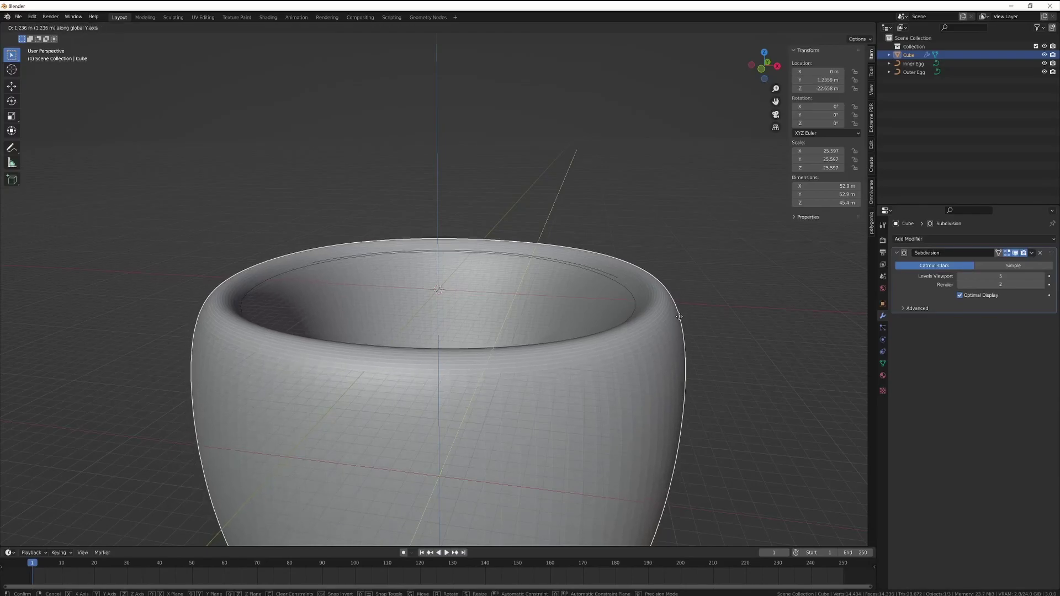
pyautogui.moveTo(681, 319); pyautogui.dragTo(630, 376, button='middle')
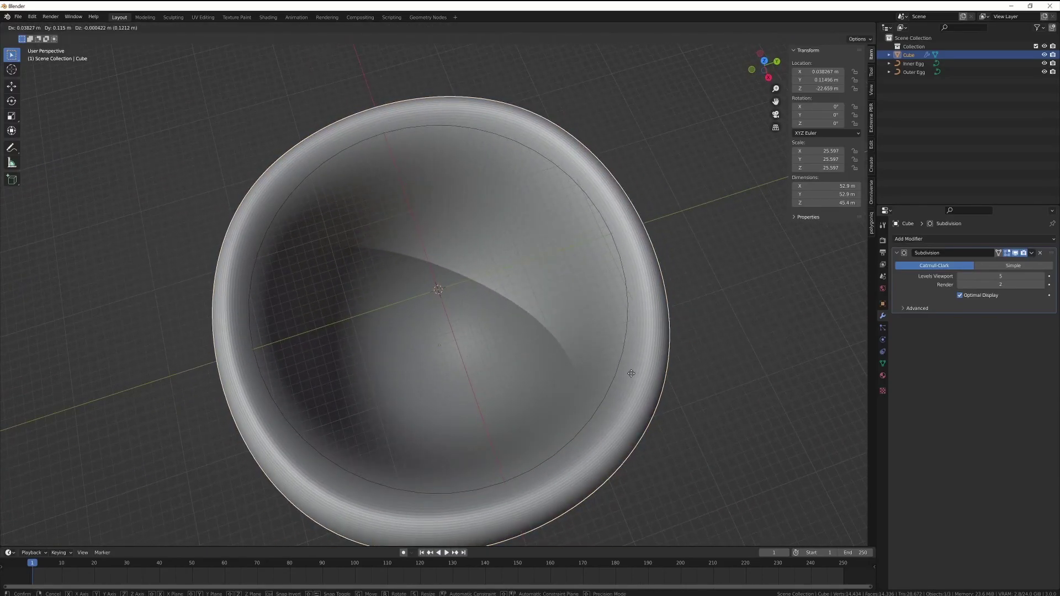
pyautogui.press('z')
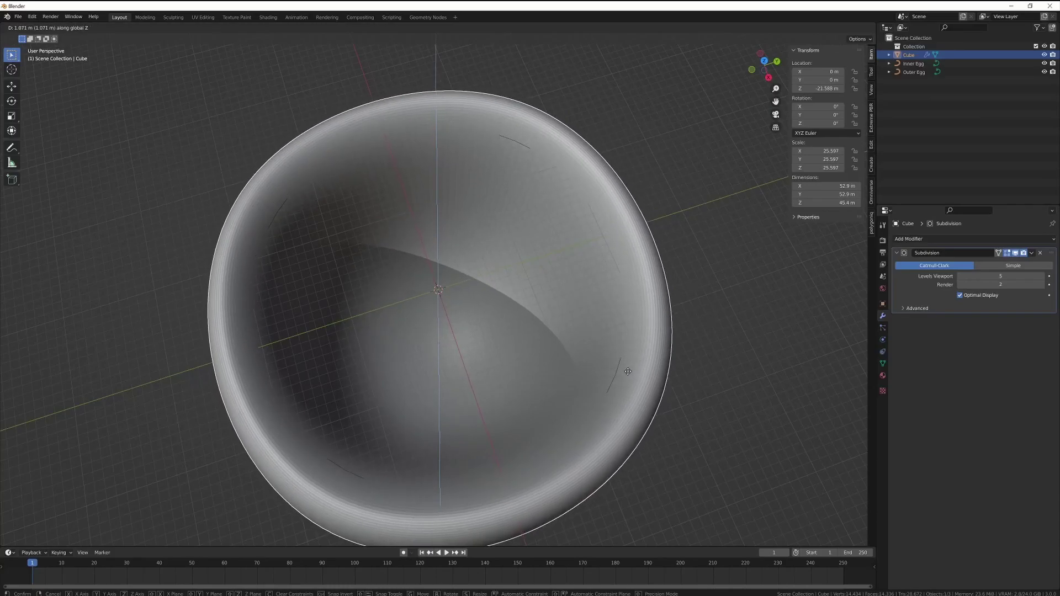
pyautogui.click(629, 373)
# - In Edit Mode, deselect all and select the cage's bottom face, checking in wireframe
pyautogui.press('Tab')
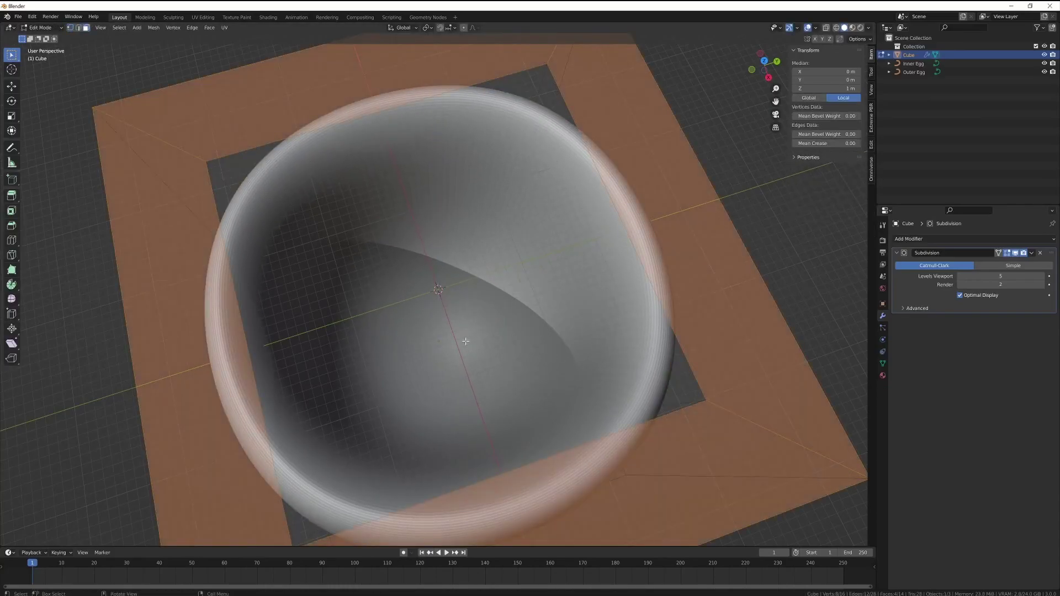
pyautogui.hotkey('alt', 'a')
pyautogui.click(469, 341)
pyautogui.click(690, 323)
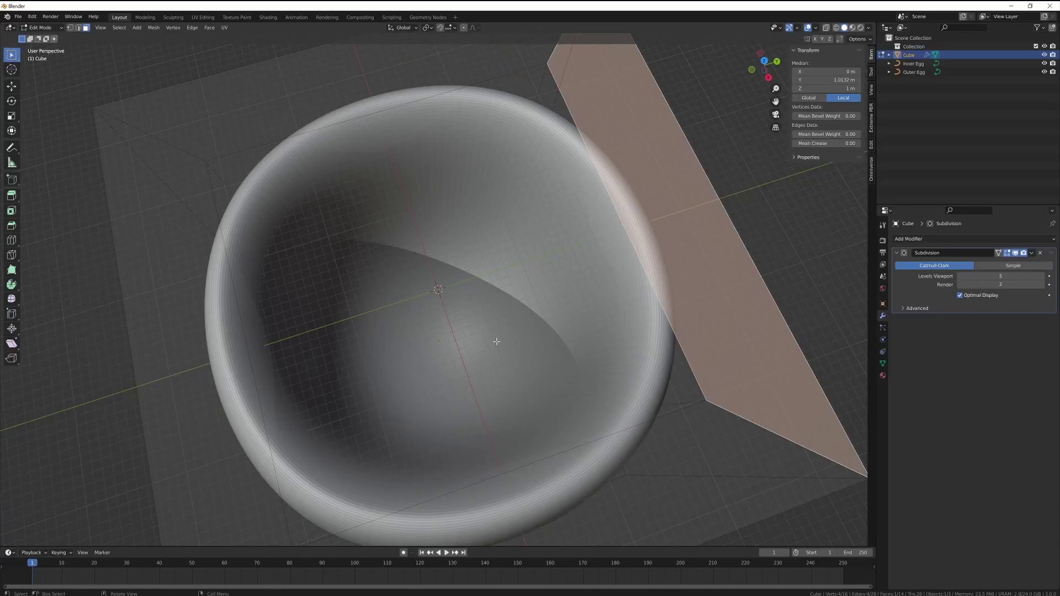
pyautogui.click(460, 342)
pyautogui.scroll(-5, 457, 346)
pyautogui.scroll(2, 457, 346)
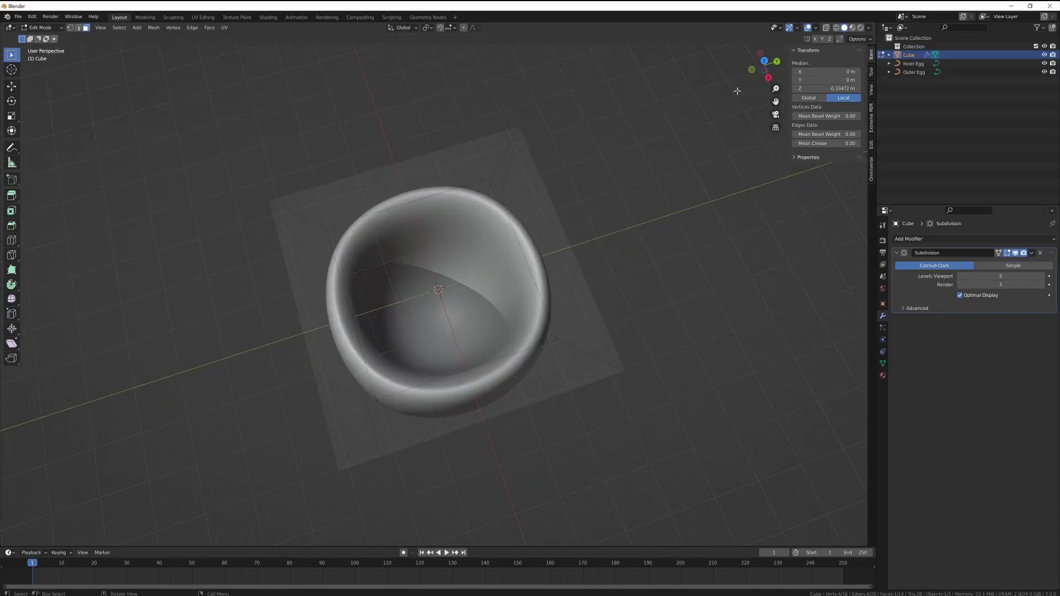
pyautogui.click(835, 29)
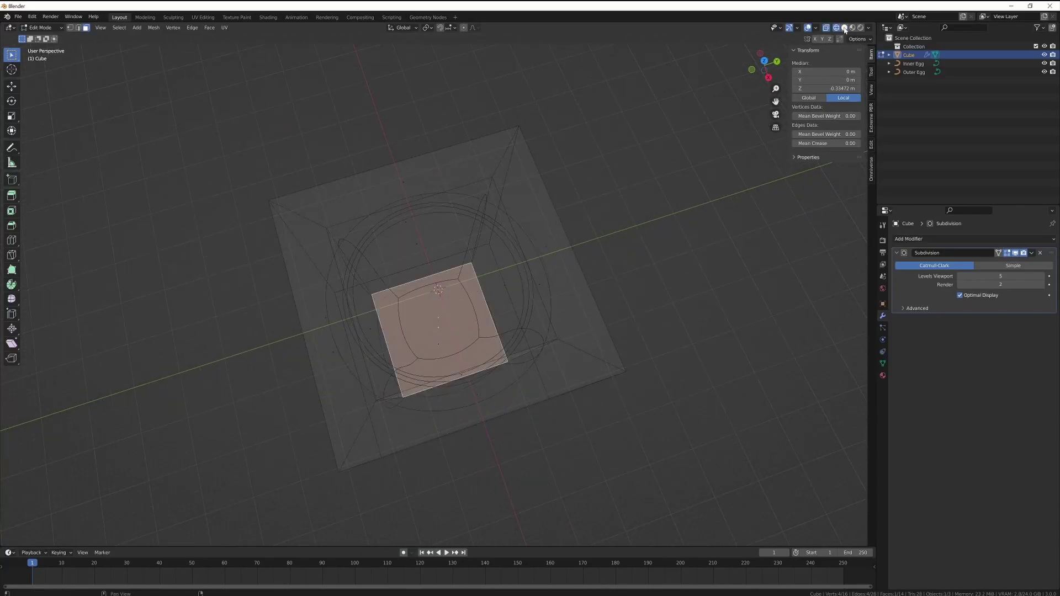
pyautogui.click(845, 28)
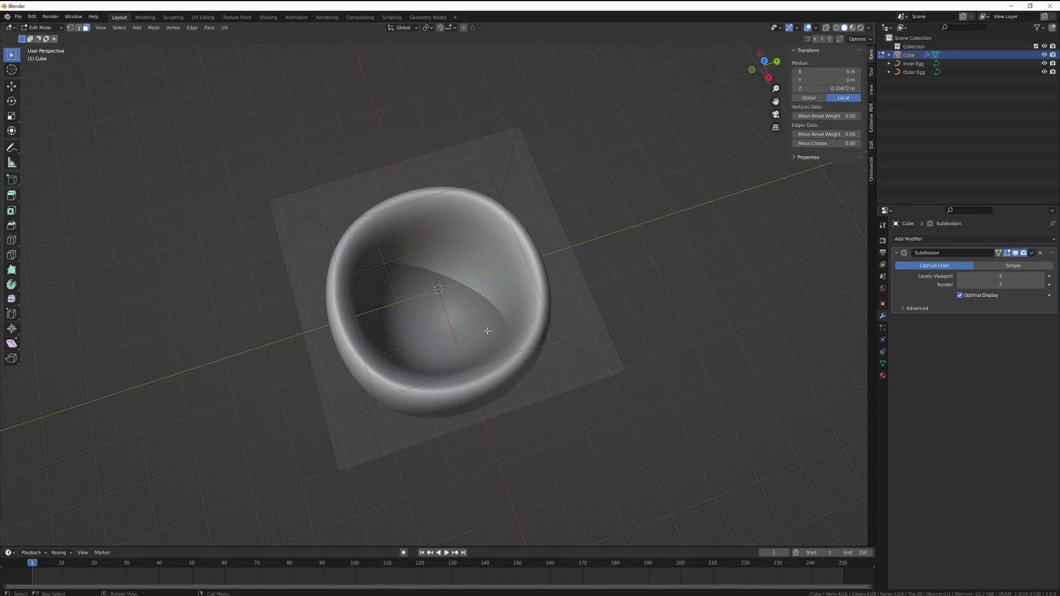
# - Scale the bottom face up and inspect the cup from a low side view
pyautogui.press('s')
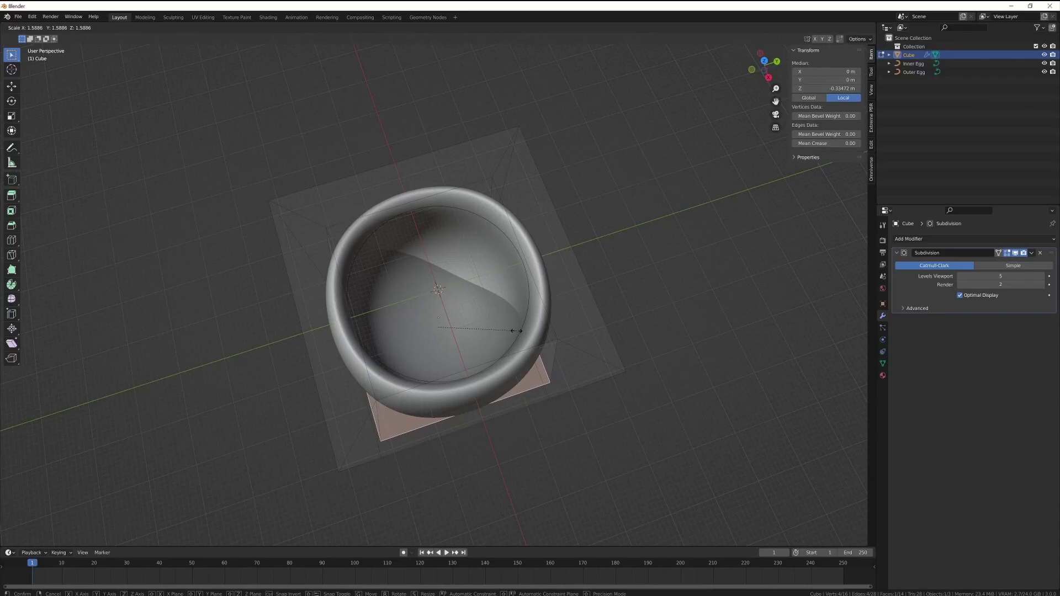
pyautogui.press('Return')
pyautogui.scroll(4, 440, 267)
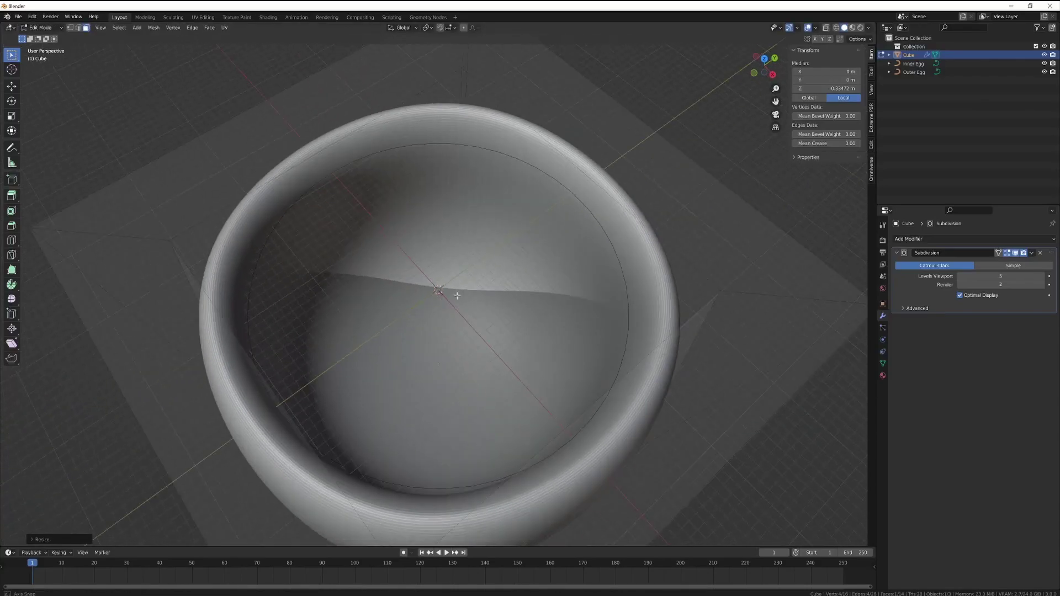
pyautogui.moveTo(441, 267); pyautogui.dragTo(496, 423, button='middle')
pyautogui.scroll(3, 449, 419)
pyautogui.scroll(-2, 450, 407)
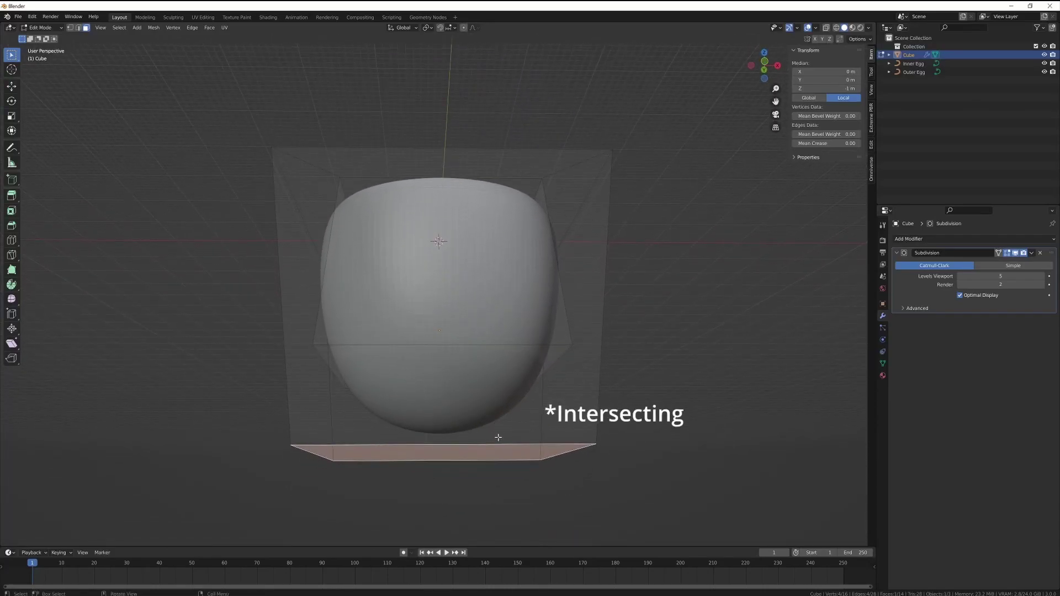
# - Shrink the cup's bottom face to narrow the base
pyautogui.press('g')
pyautogui.press('x')
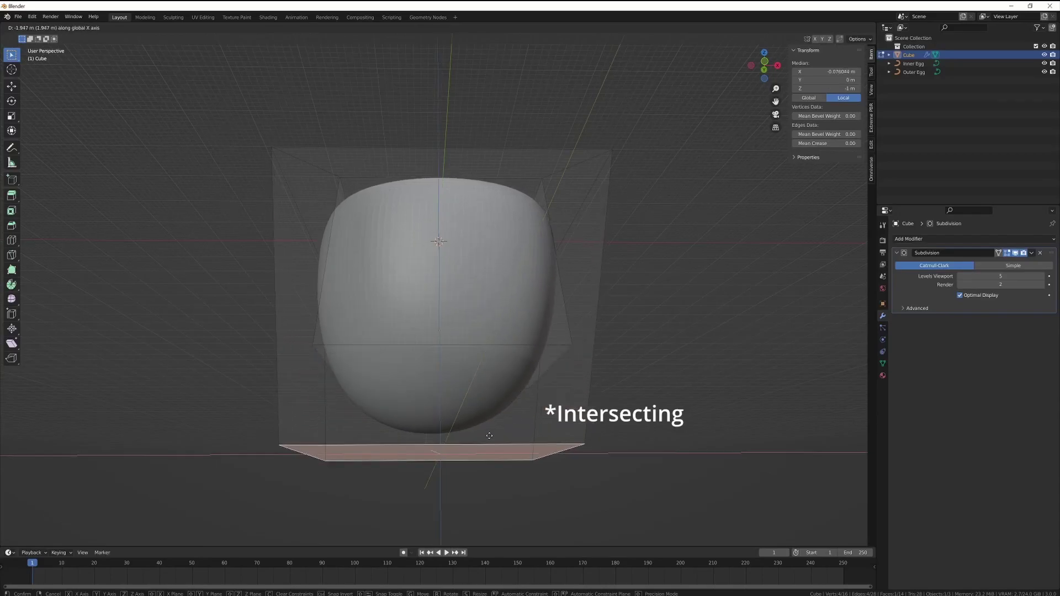
pyautogui.press('Escape')
pyautogui.moveTo(489, 436); pyautogui.dragTo(549, 395, button='middle')
pyautogui.press('s')
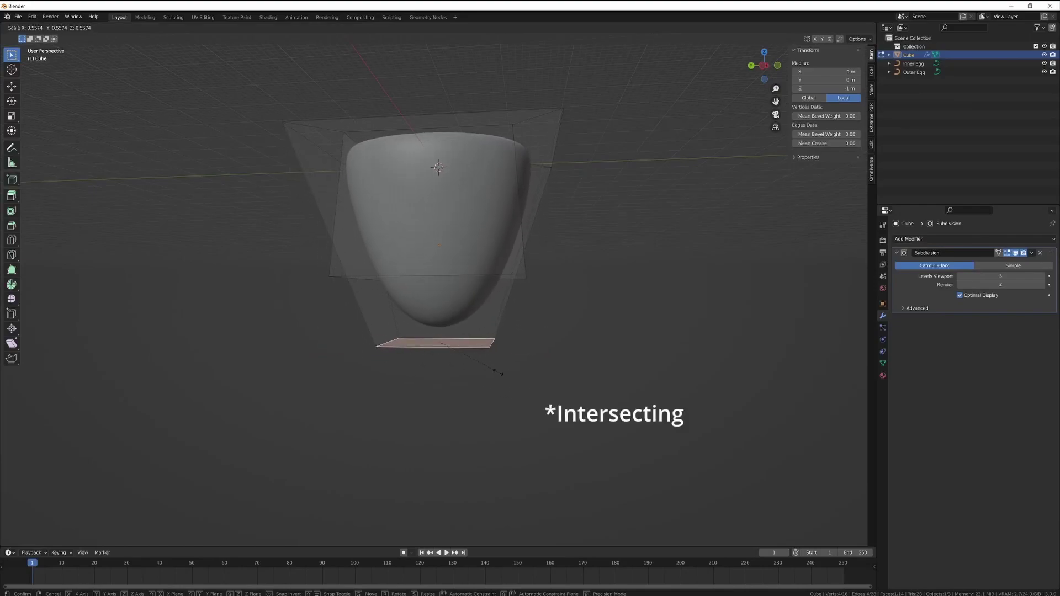
pyautogui.click(485, 391)
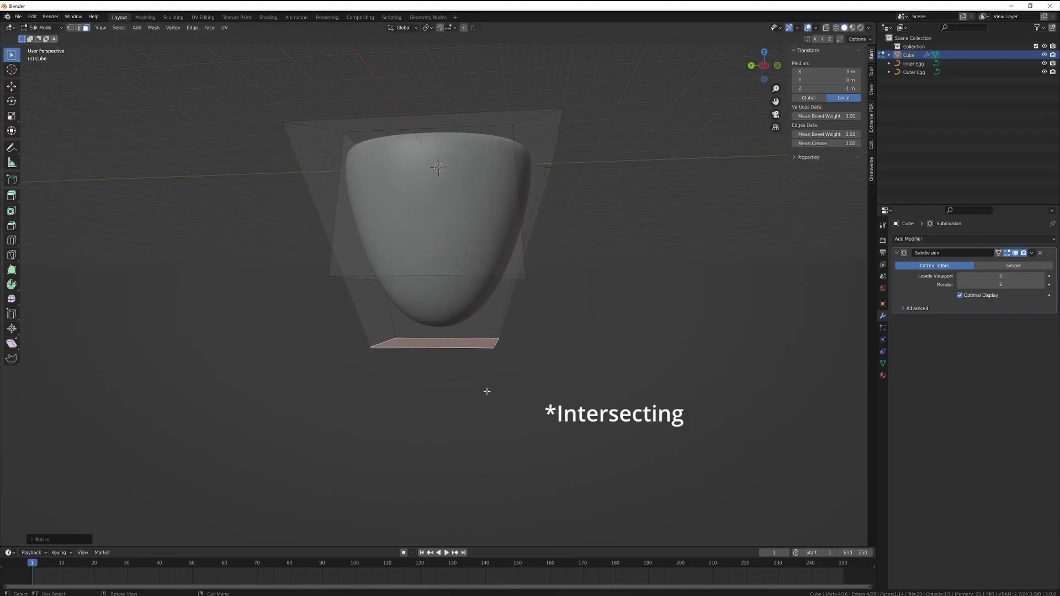
pyautogui.moveTo(486, 390); pyautogui.dragTo(521, 365, button='middle')
# - Extrude the bottom face downward twice, then return to Object Mode with the cup selected
pyautogui.press('e')
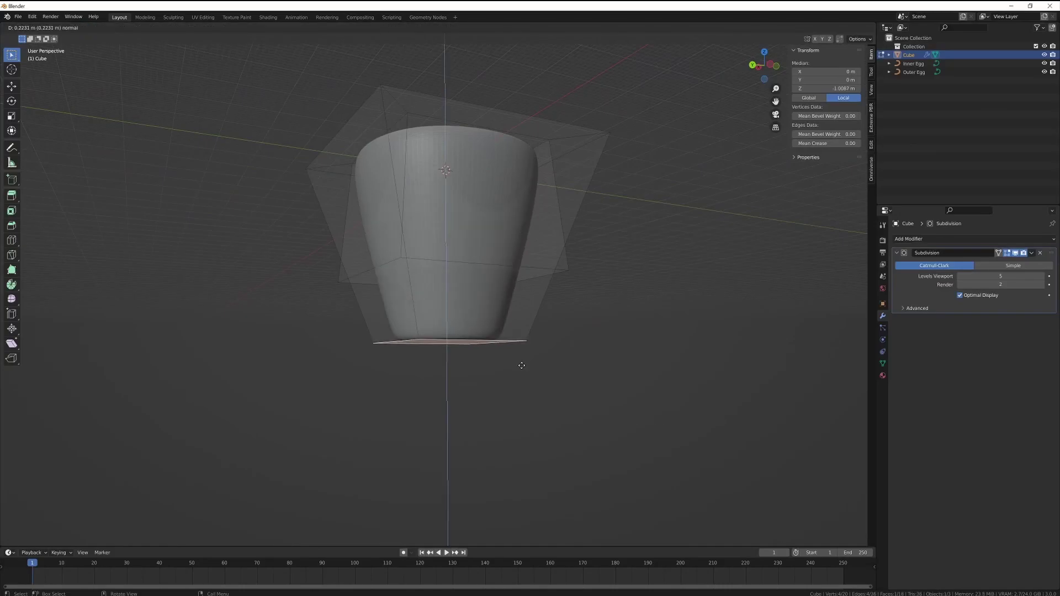
pyautogui.press('z')
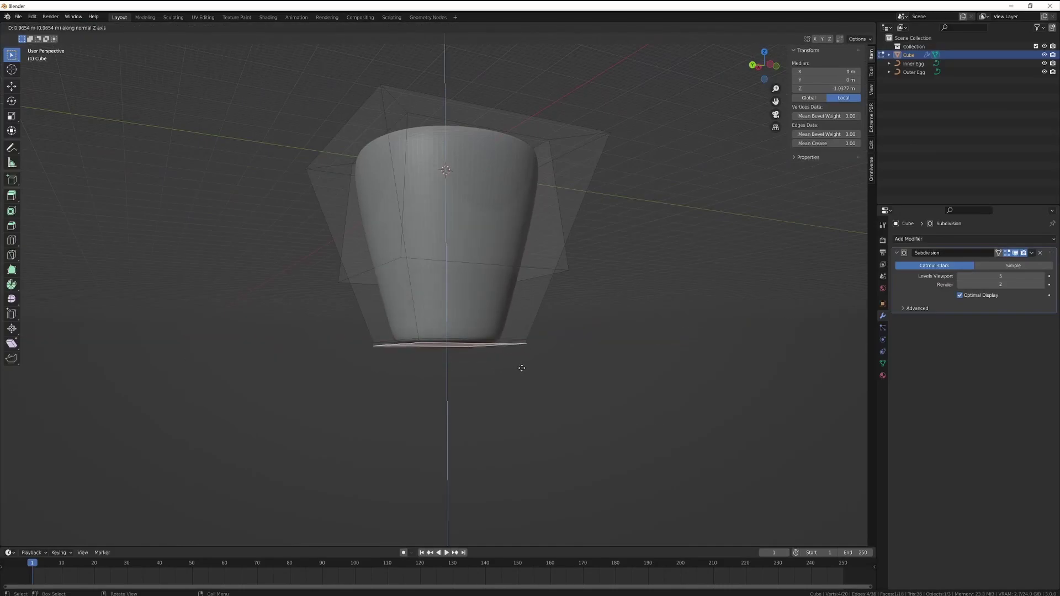
pyautogui.click(521, 367)
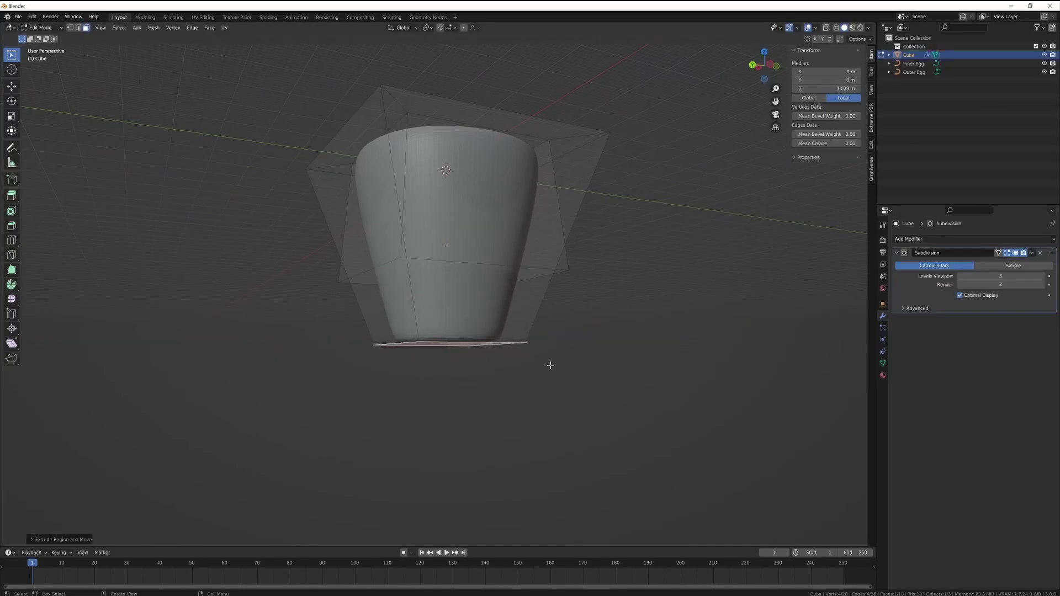
pyautogui.press('e')
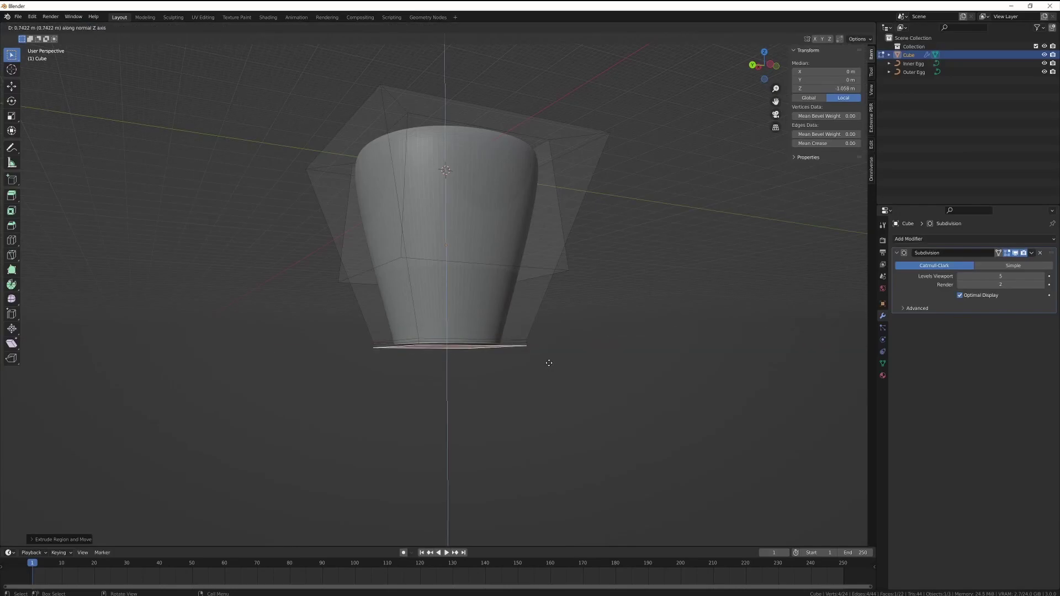
pyautogui.click(549, 364)
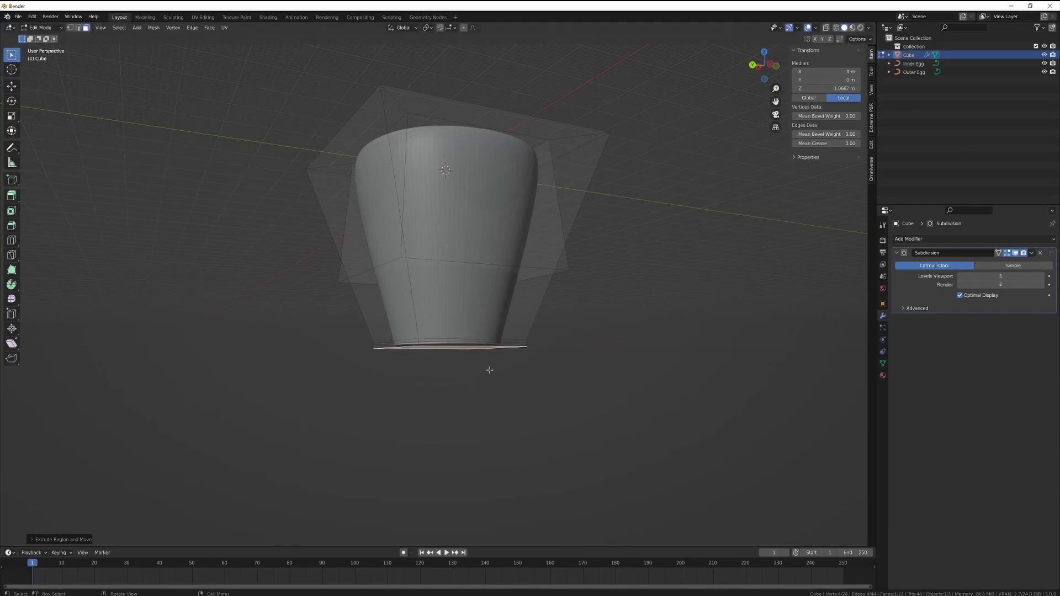
pyautogui.moveTo(487, 367); pyautogui.dragTo(271, 193, button='middle')
pyautogui.press('Tab')
pyautogui.click(471, 327)
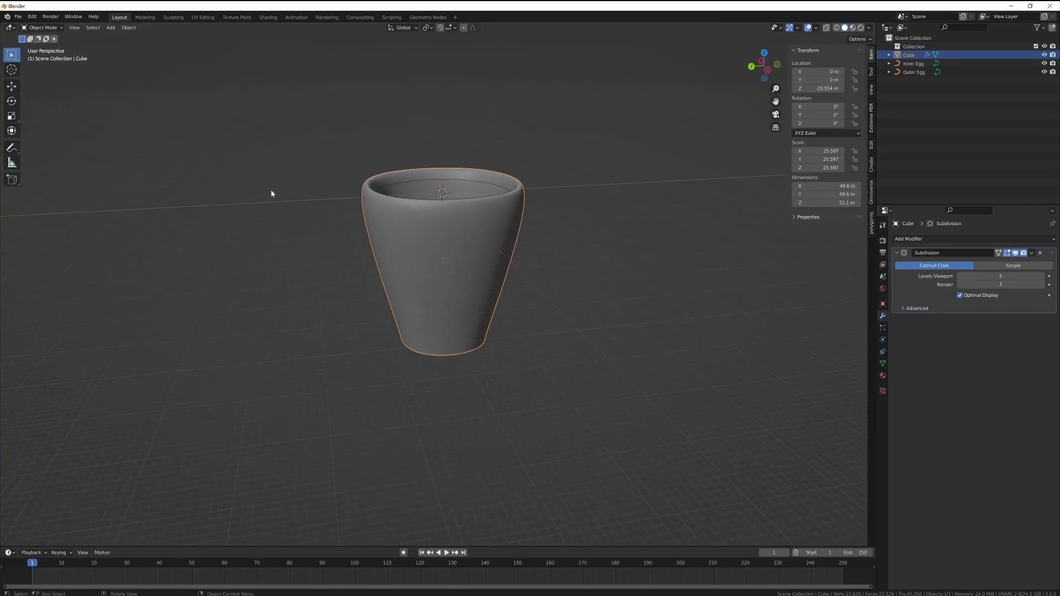
# - Save As 'Egg Cup holder 1.blend', then orbit to inspect the tapered cup
pyautogui.click(22, 17)
pyautogui.click(39, 90)
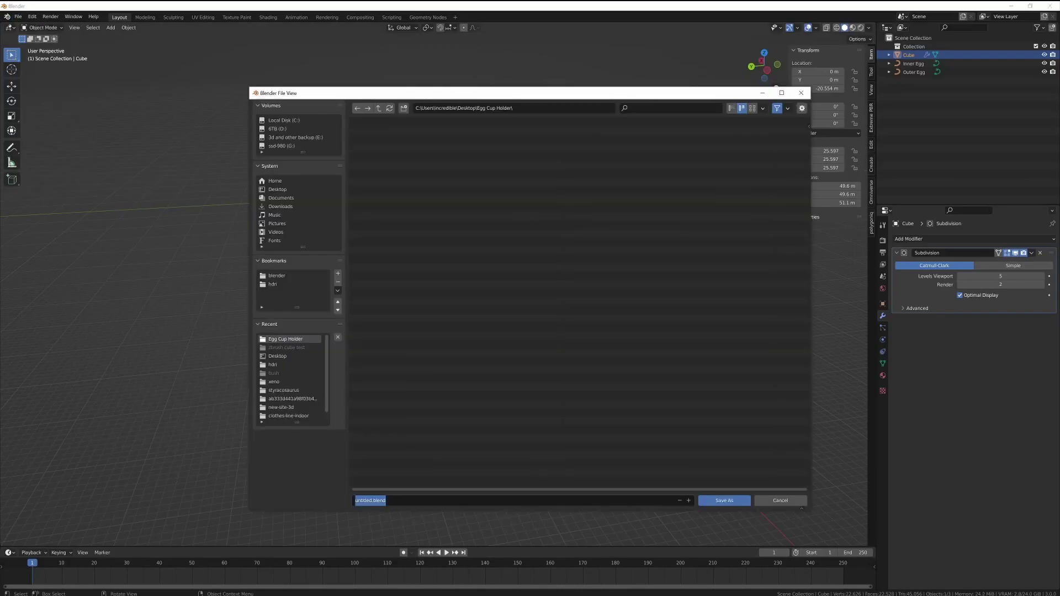
pyautogui.press('Return')
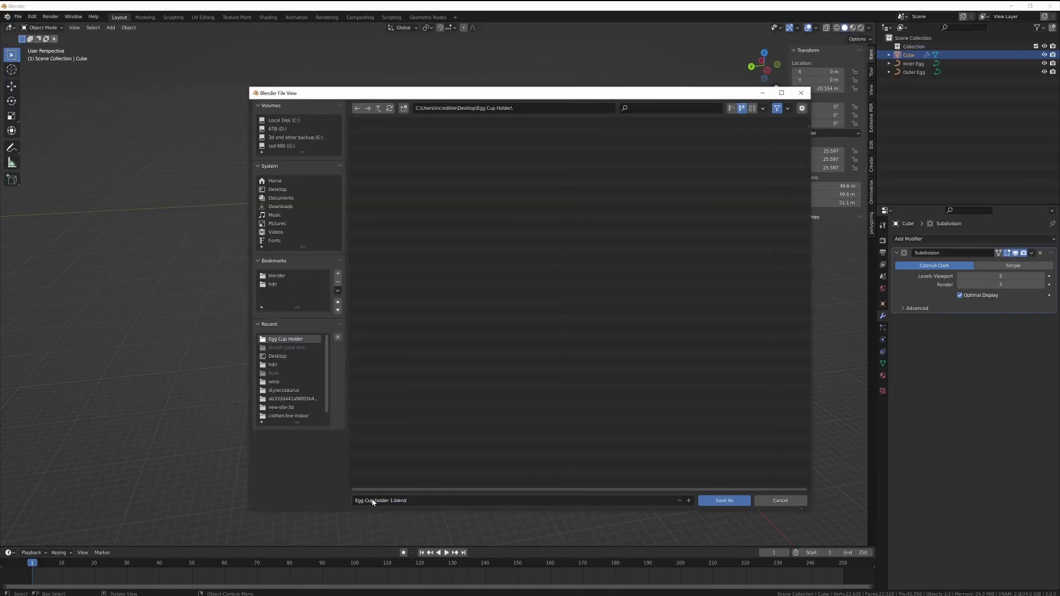
pyautogui.click(725, 500)
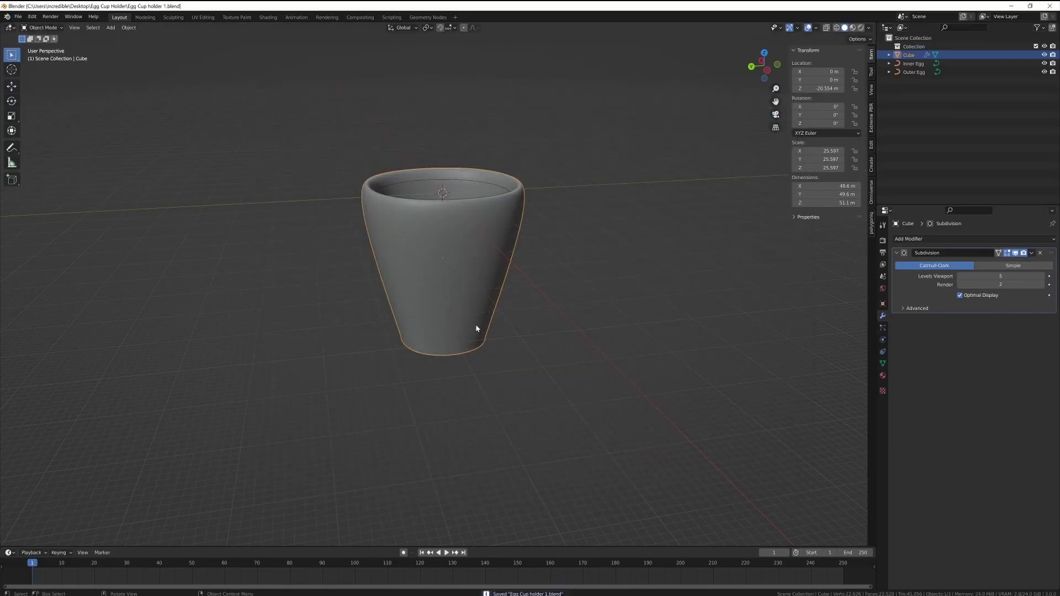
pyautogui.moveTo(489, 289); pyautogui.dragTo(445, 273, button='middle')
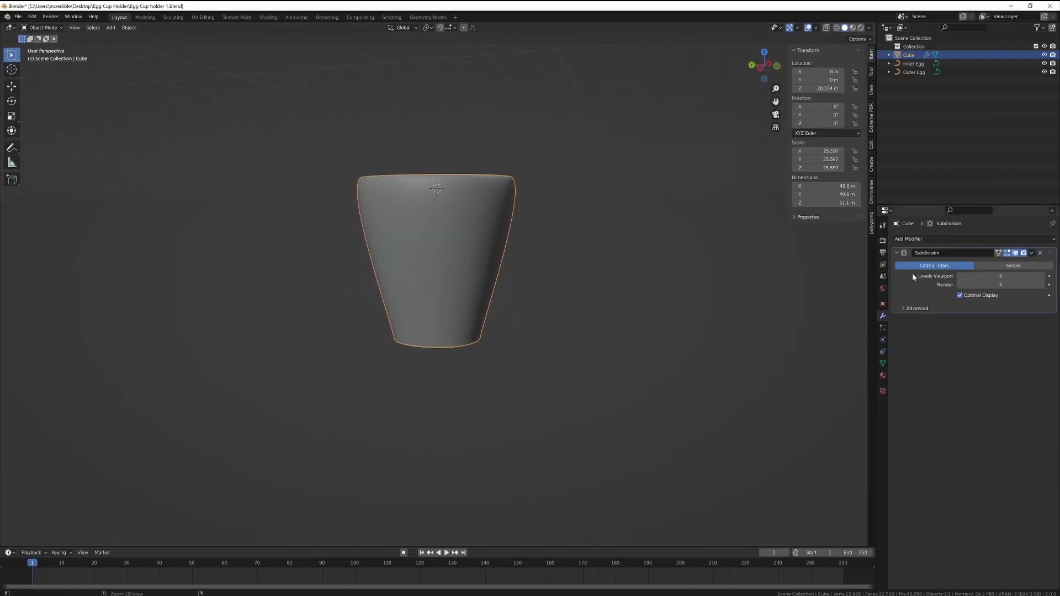
# - Apply the Subdivision modifier and add a subdivided Multiresolution modifier to the cup
pyautogui.hotkey('ctrl', 'a')
pyautogui.click(923, 238)
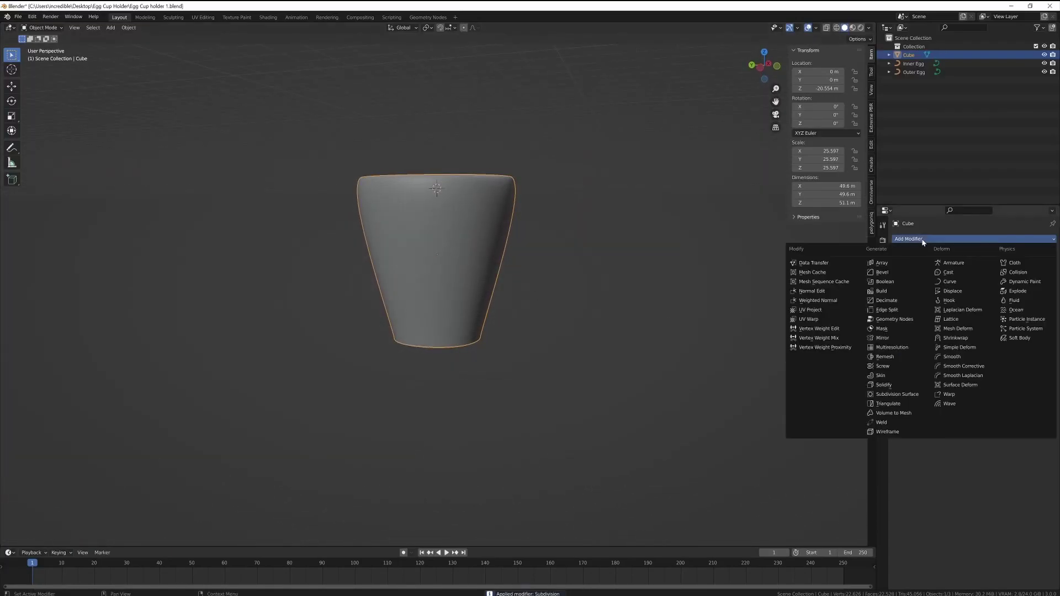
pyautogui.click(891, 347)
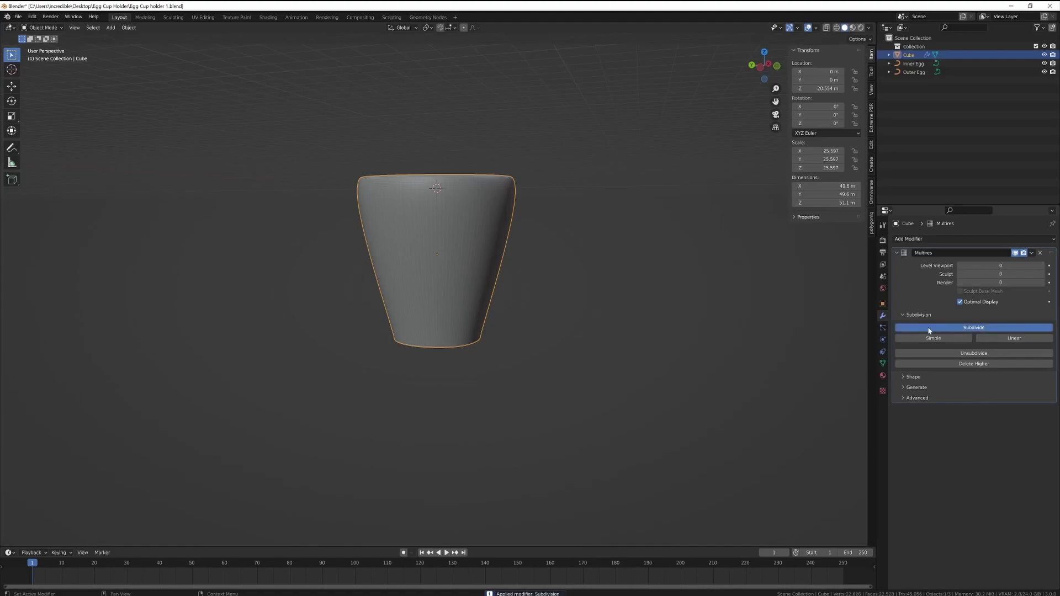
pyautogui.click(929, 328)
pyautogui.moveTo(629, 309); pyautogui.dragTo(687, 340, button='middle')
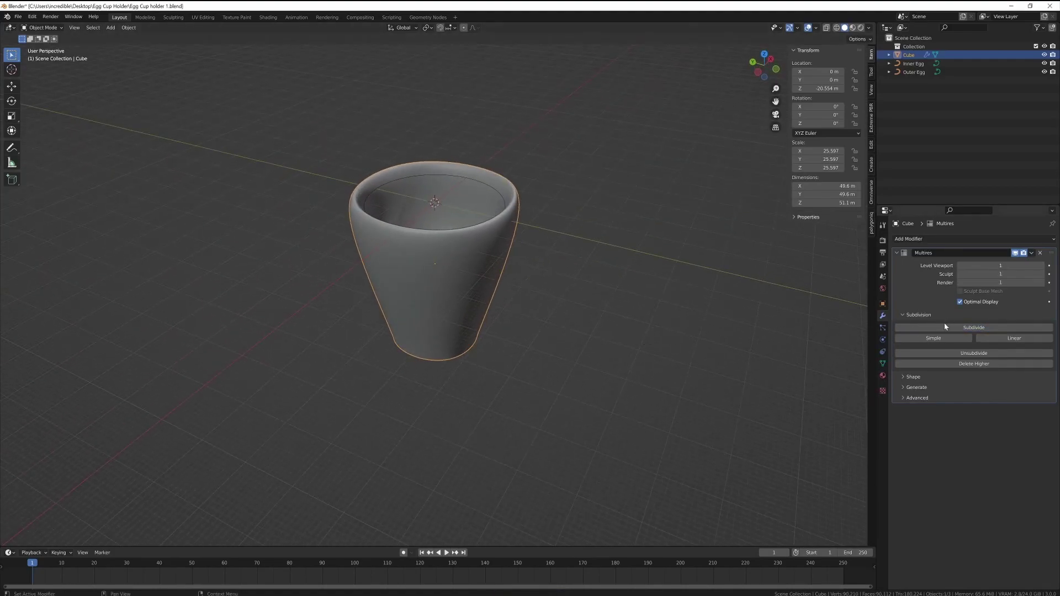
# - Turn on viewport mesh statistics, reselect the cup, and switch it to Sculpt Mode
pyautogui.hotkey('alt', 'a')
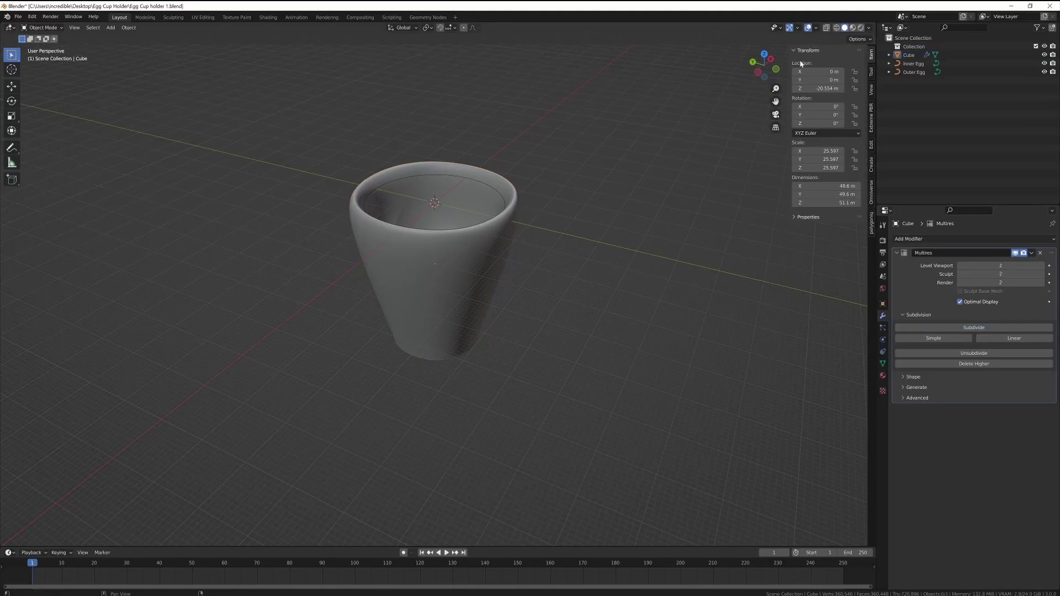
pyautogui.click(816, 29)
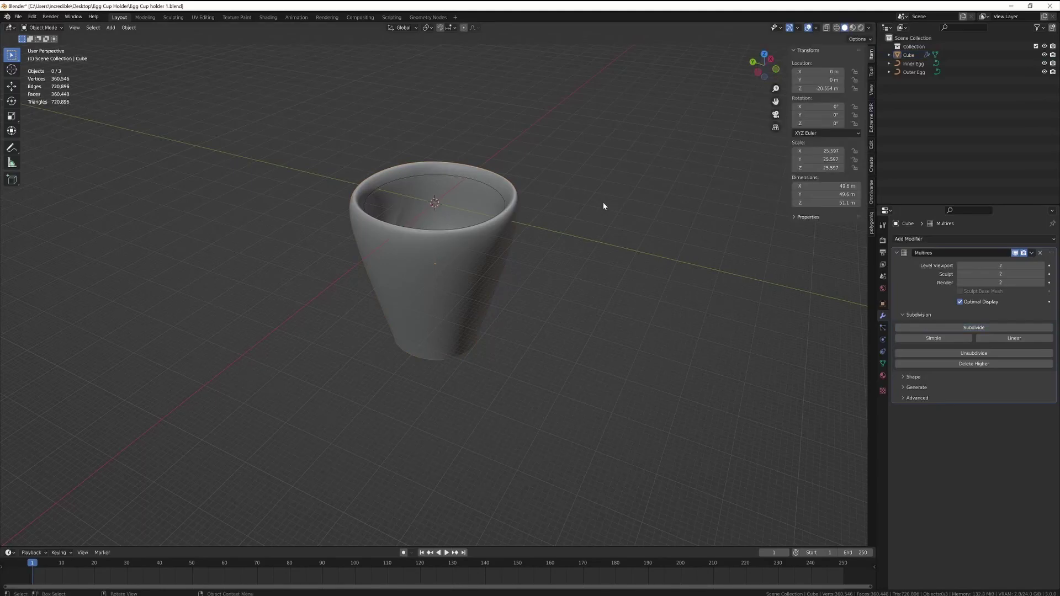
pyautogui.moveTo(223, 154); pyautogui.dragTo(410, 270, button='middle')
pyautogui.click(475, 265)
pyautogui.hotkey('ctrl', 'Tab')
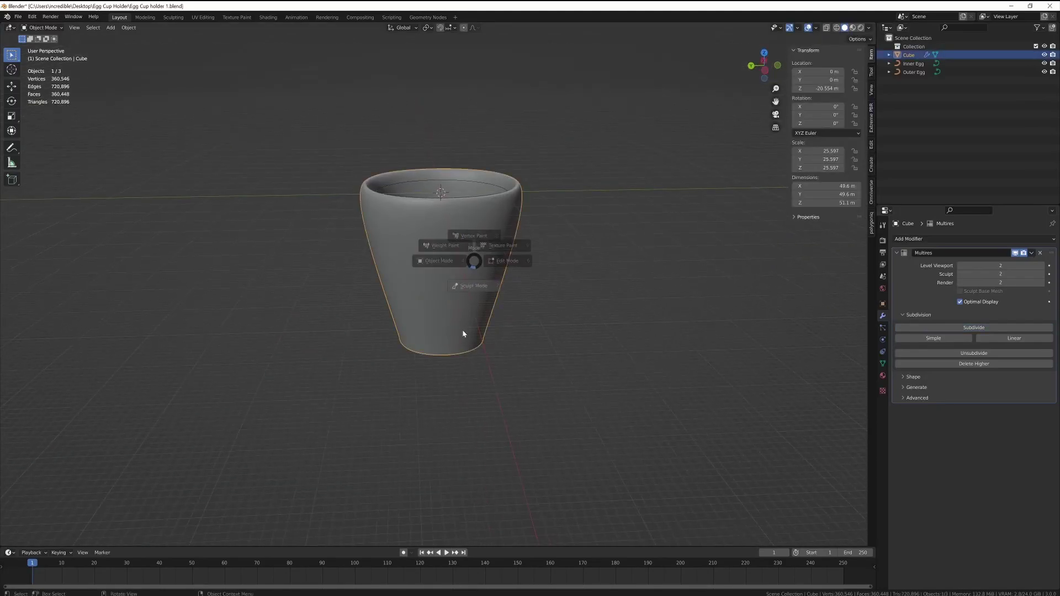
pyautogui.click(462, 343)
pyautogui.moveTo(474, 334); pyautogui.dragTo(527, 305, button='middle')
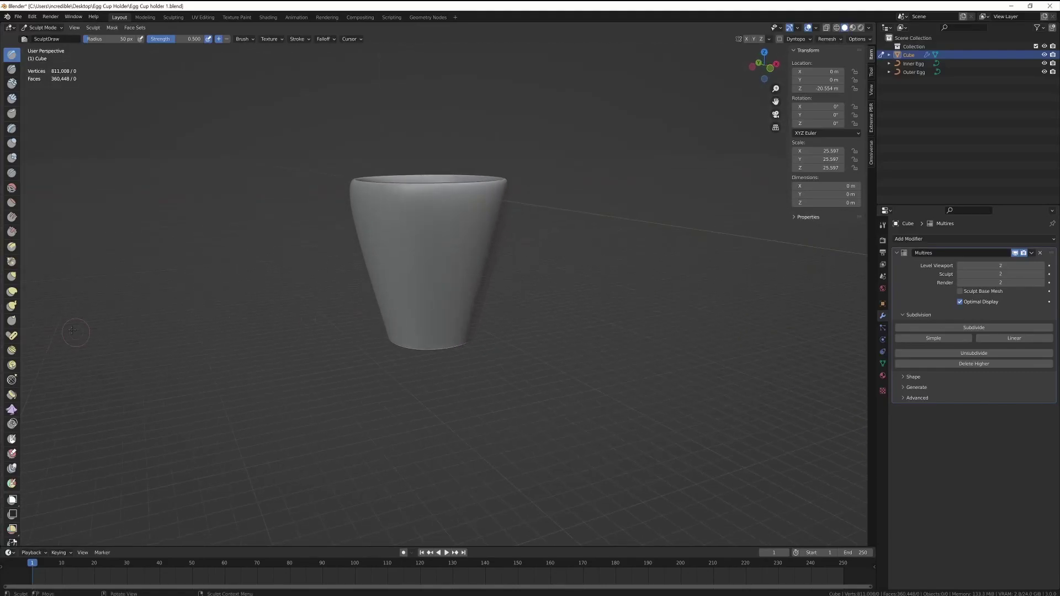
# - Switch to the Grab sculpt brush and orbit to view the cup's base
pyautogui.click(11, 277)
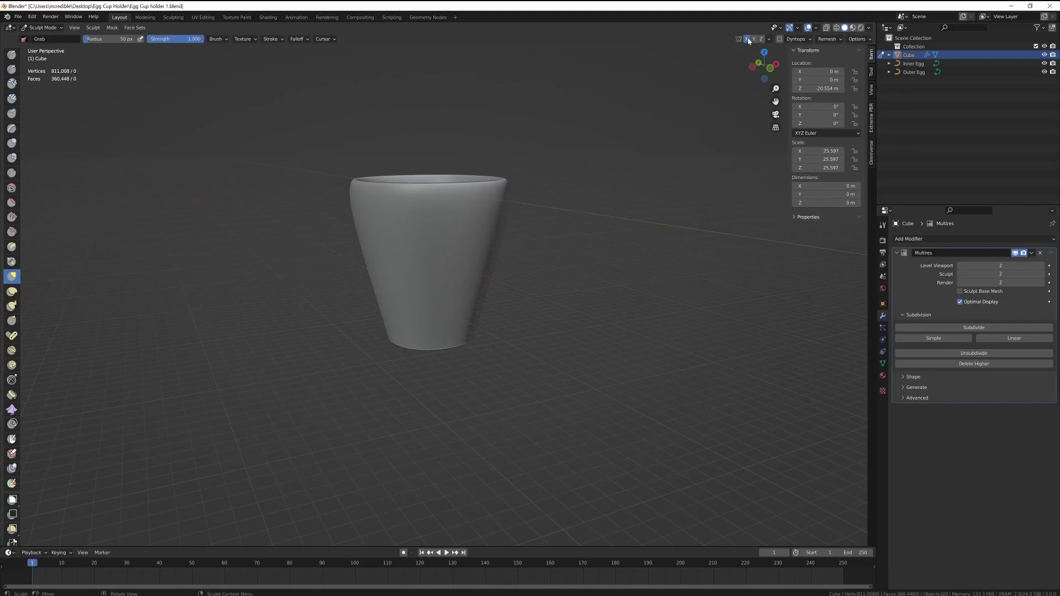
pyautogui.moveTo(530, 271)
pyautogui.mouseDown(button='middle')
pyautogui.moveTo(528, 309)
pyautogui.moveTo(502, 286)
pyautogui.moveTo(386, 289)
pyautogui.moveTo(458, 298)
pyautogui.mouseUp(button='middle')
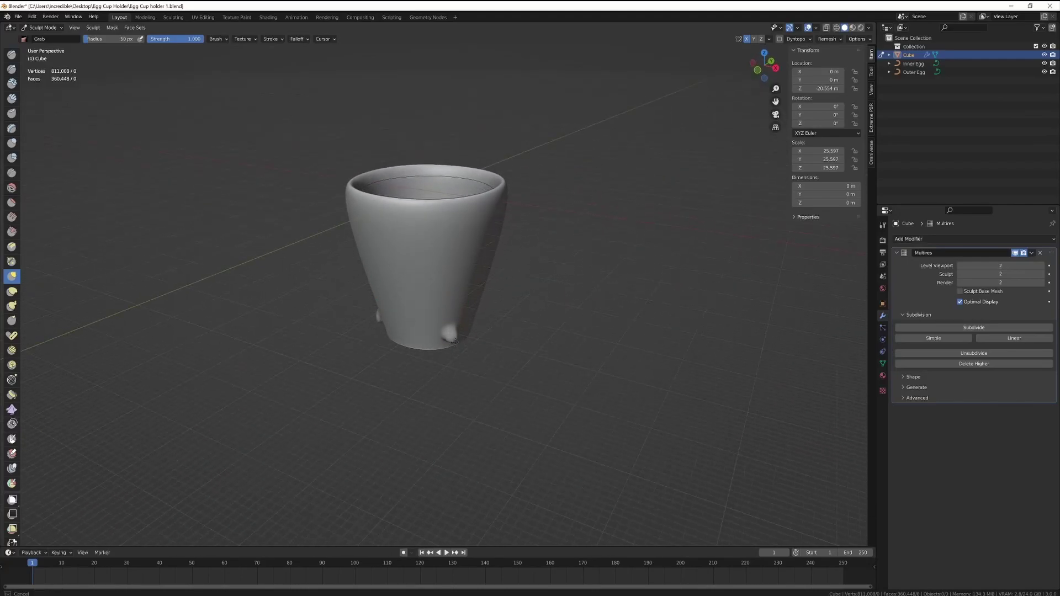
pyautogui.moveTo(460, 362); pyautogui.dragTo(531, 344, button='middle')
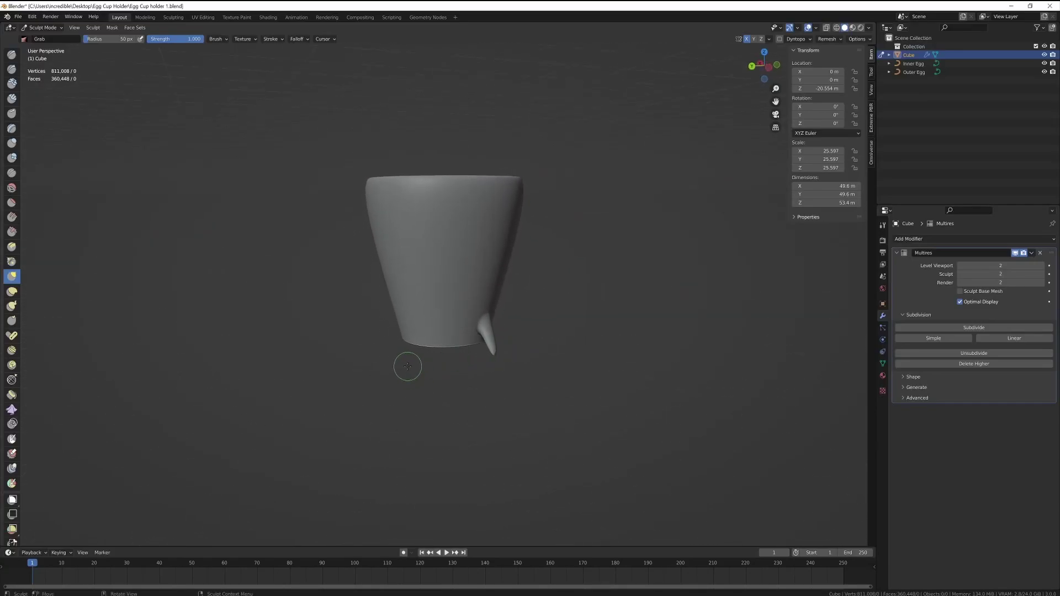
pyautogui.moveTo(379, 351); pyautogui.dragTo(298, 371, button='middle')
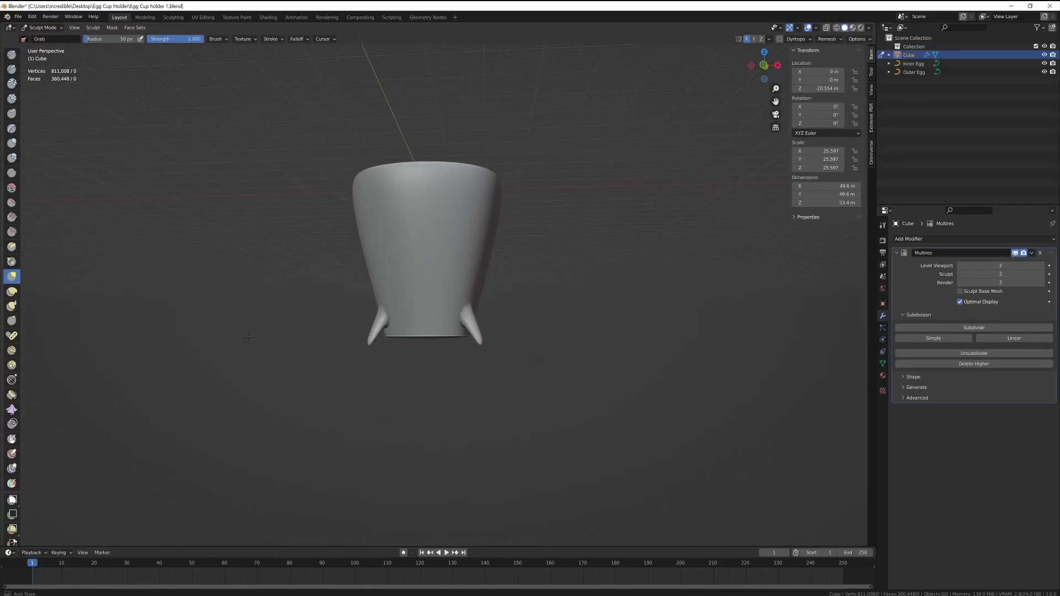
pyautogui.scroll(5, 490, 351)
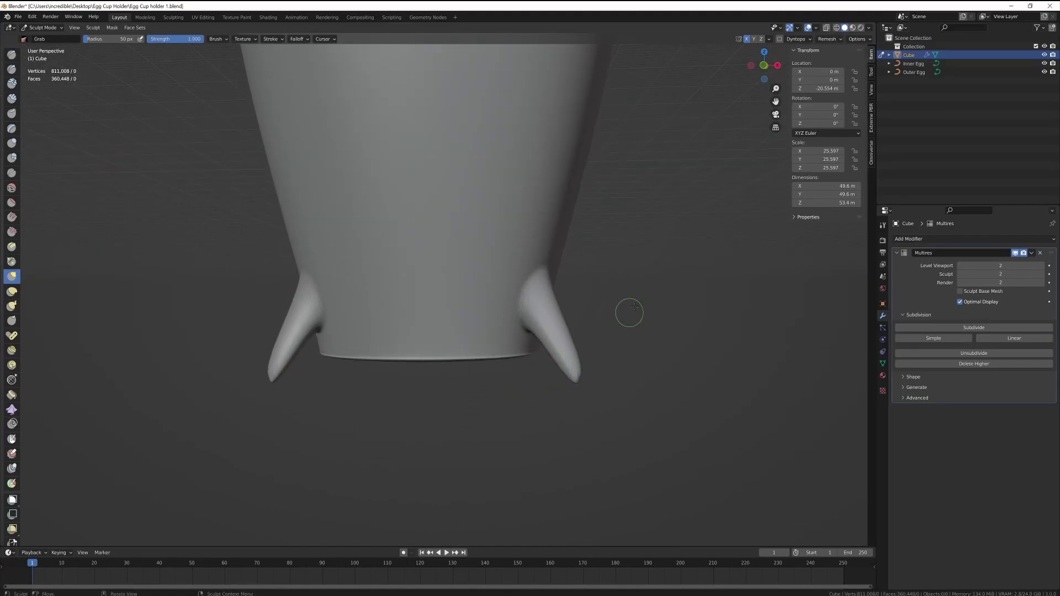
pyautogui.moveTo(495, 378)
pyautogui.mouseDown(button='middle')
pyautogui.moveTo(507, 356)
pyautogui.moveTo(502, 326)
pyautogui.moveTo(487, 386)
pyautogui.mouseUp(button='middle')
# - Try pulling and stretching mirrored legs at the base, undoing each attempt
pyautogui.hotkey('ctrl', 'z')
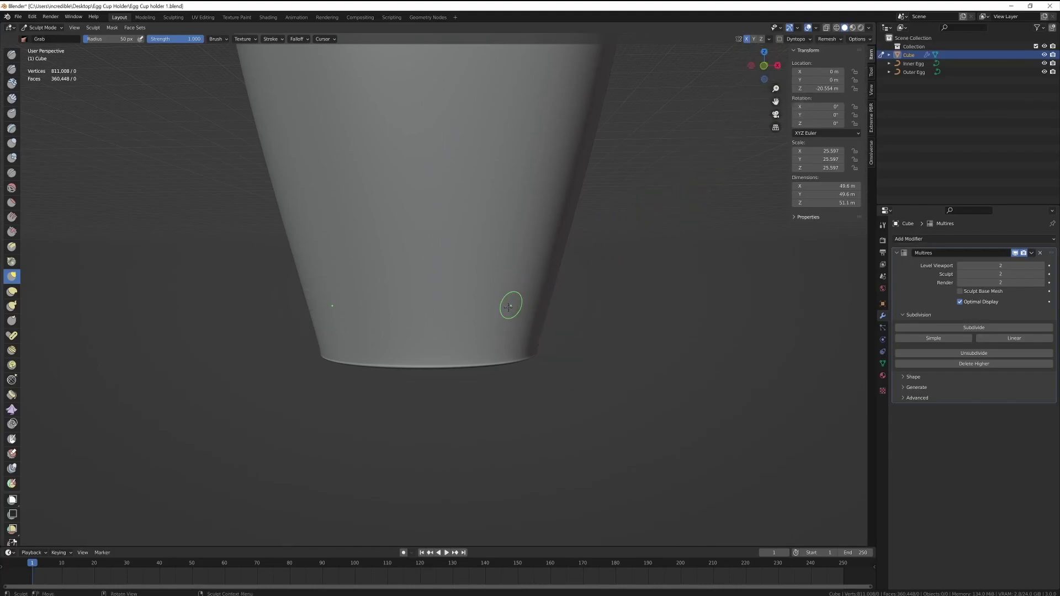
pyautogui.moveTo(537, 289); pyautogui.dragTo(551, 303)
pyautogui.hotkey('ctrl', 'z')
pyautogui.scroll(-5, 525, 296)
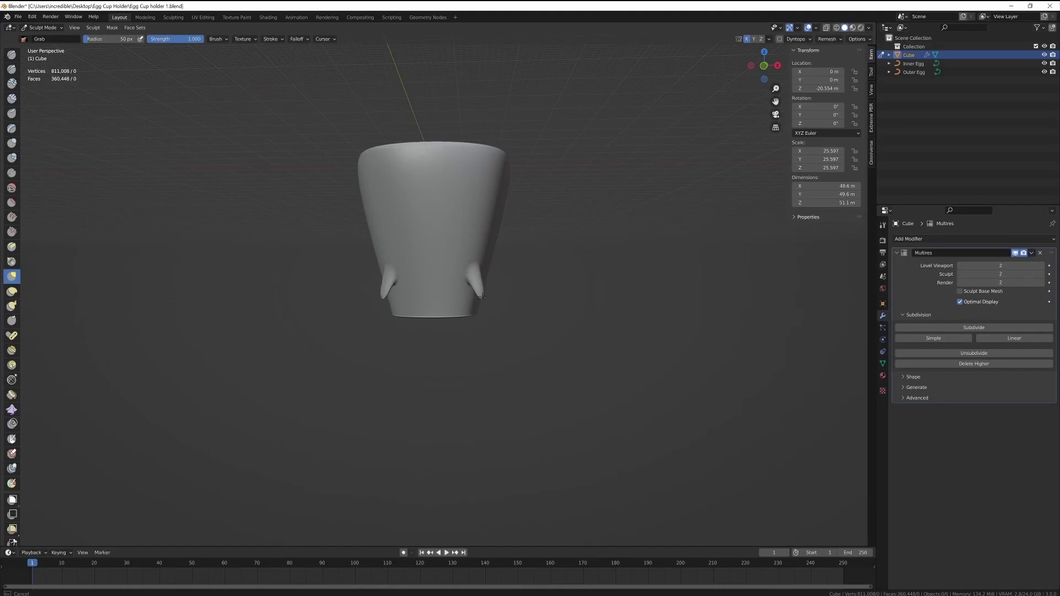
pyautogui.moveTo(491, 303); pyautogui.dragTo(529, 308, button='middle')
pyautogui.hotkey('ctrl', 'z')
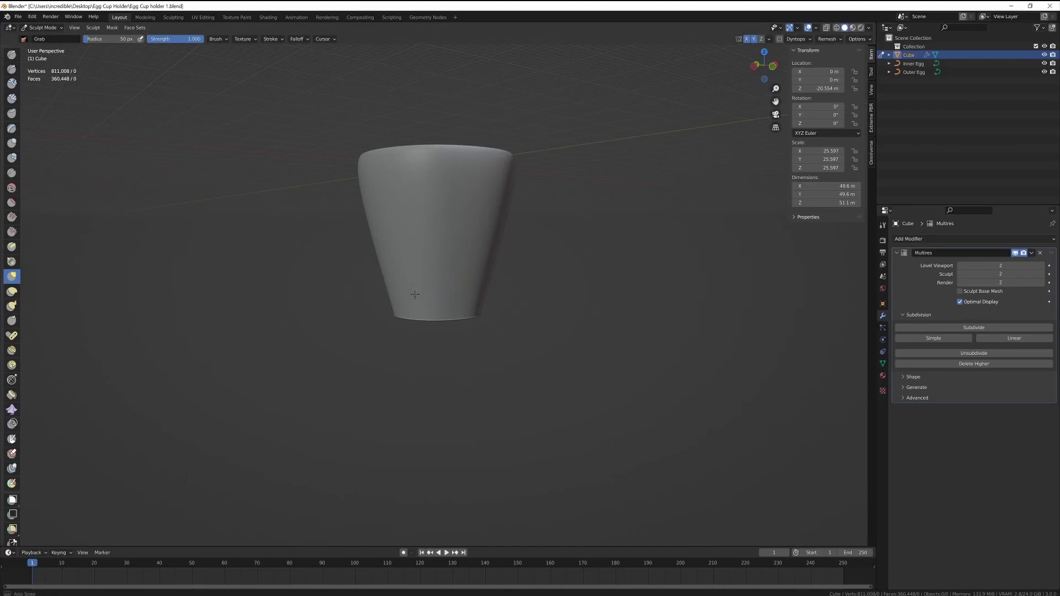
# - Pull out pairs of mirrored spikes up the cup's wall from base to rim
pyautogui.moveTo(415, 295); pyautogui.dragTo(388, 298, button='middle')
pyautogui.moveTo(400, 289); pyautogui.dragTo(392, 301)
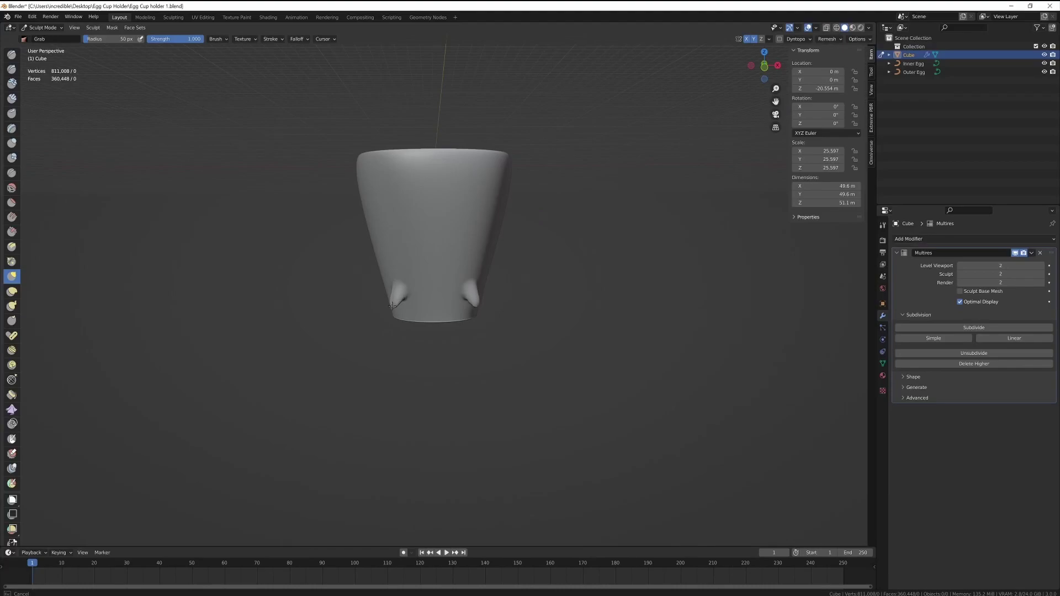
pyautogui.moveTo(399, 233); pyautogui.dragTo(391, 245)
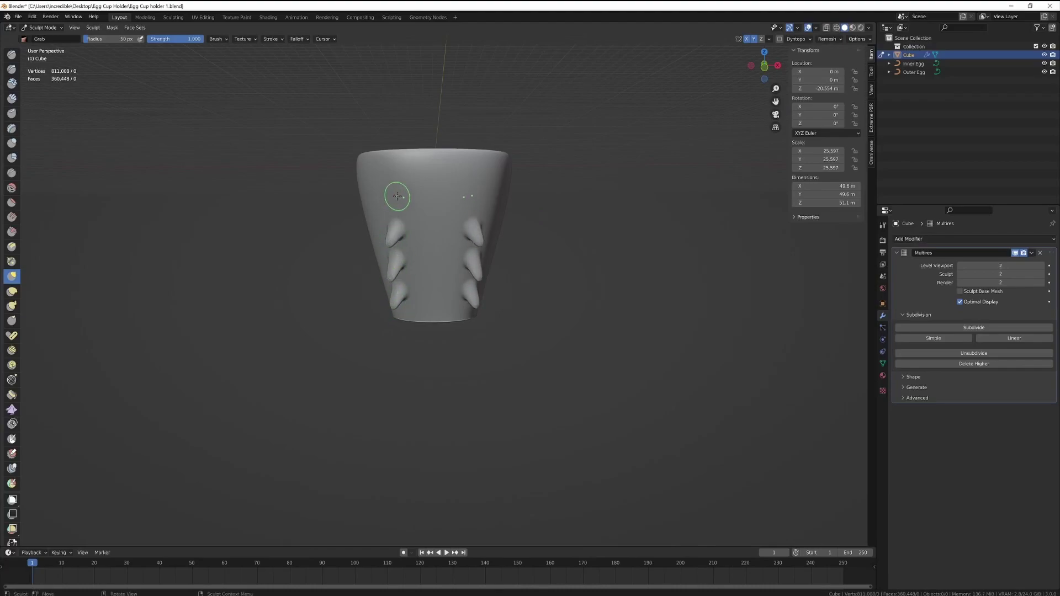
pyautogui.moveTo(392, 193); pyautogui.dragTo(387, 206)
pyautogui.moveTo(396, 165); pyautogui.dragTo(390, 177)
pyautogui.moveTo(390, 176); pyautogui.dragTo(352, 316, button='middle')
pyautogui.scroll(3, 267, 324)
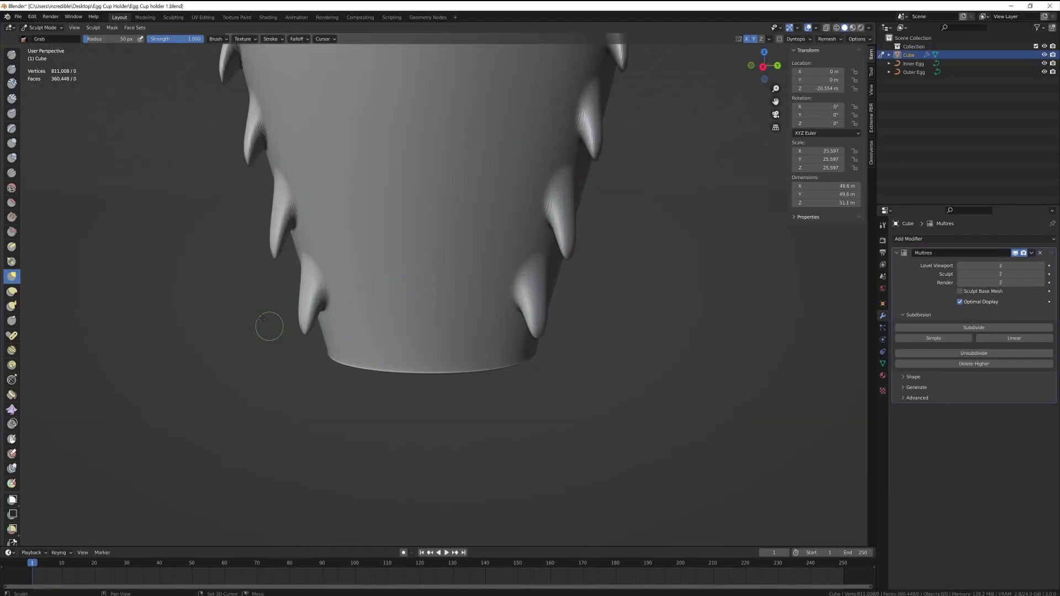
pyautogui.scroll(2, 279, 426)
pyautogui.scroll(-3, 272, 407)
pyautogui.moveTo(273, 407); pyautogui.dragTo(560, 162, button='middle')
pyautogui.scroll(-3, 572, 181)
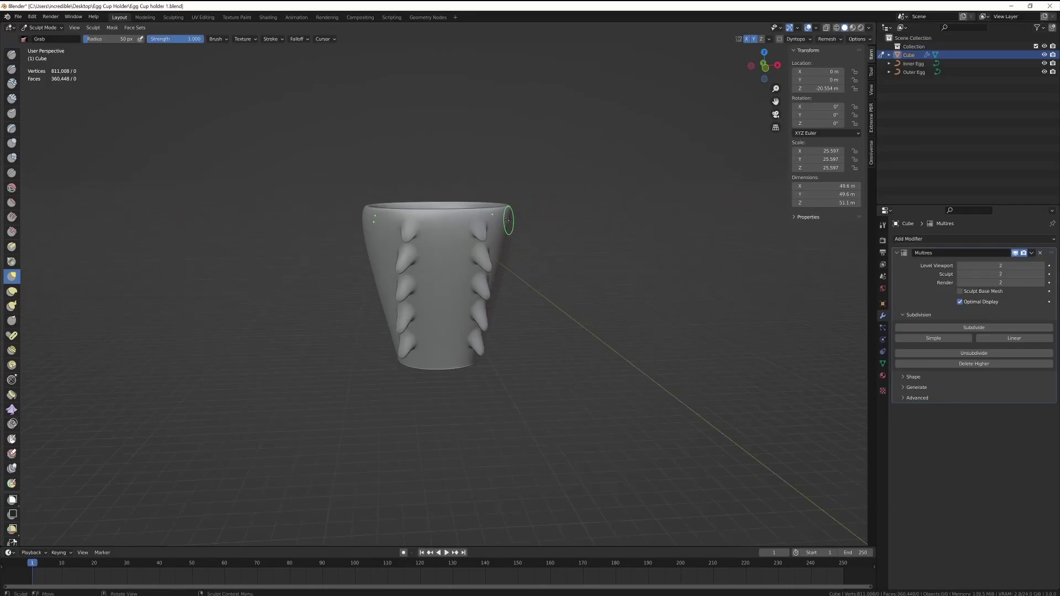
pyautogui.moveTo(514, 233)
pyautogui.mouseDown(button='middle')
pyautogui.moveTo(500, 283)
pyautogui.moveTo(513, 275)
pyautogui.moveTo(336, 149)
pyautogui.moveTo(367, 236)
pyautogui.moveTo(239, 350)
pyautogui.moveTo(442, 320)
pyautogui.moveTo(577, 280)
pyautogui.moveTo(607, 215)
pyautogui.moveTo(14, 114)
pyautogui.mouseUp(button='middle')
# - Select the Smooth brush with Y symmetry, 137 px radius and strength about 0.26
pyautogui.click(11, 188)
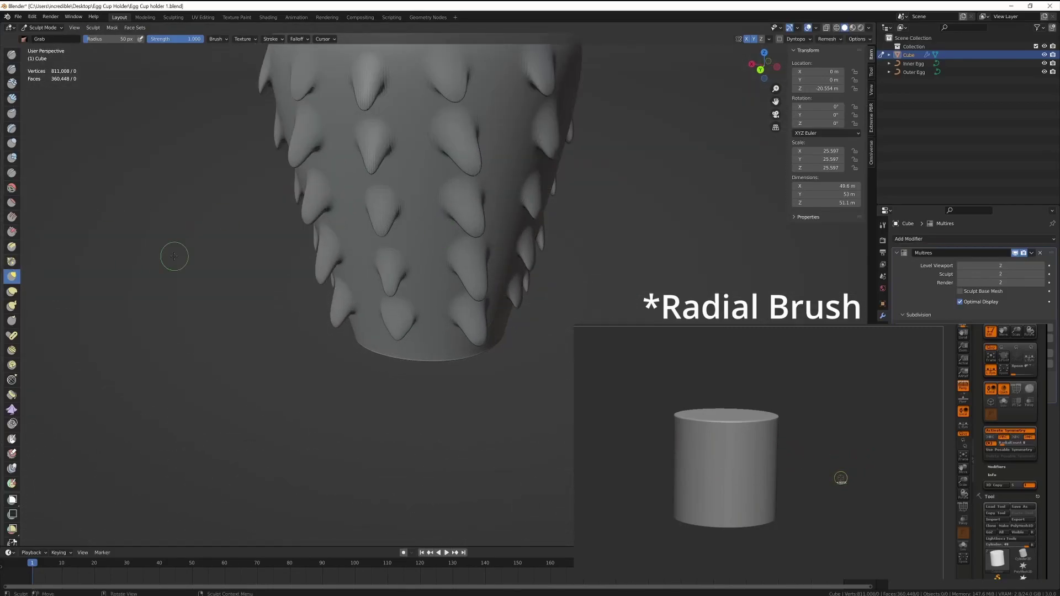
pyautogui.scroll(-5, 173, 253)
pyautogui.moveTo(173, 253)
pyautogui.mouseDown(button='middle')
pyautogui.moveTo(339, 263)
pyautogui.moveTo(476, 253)
pyautogui.mouseUp(button='middle')
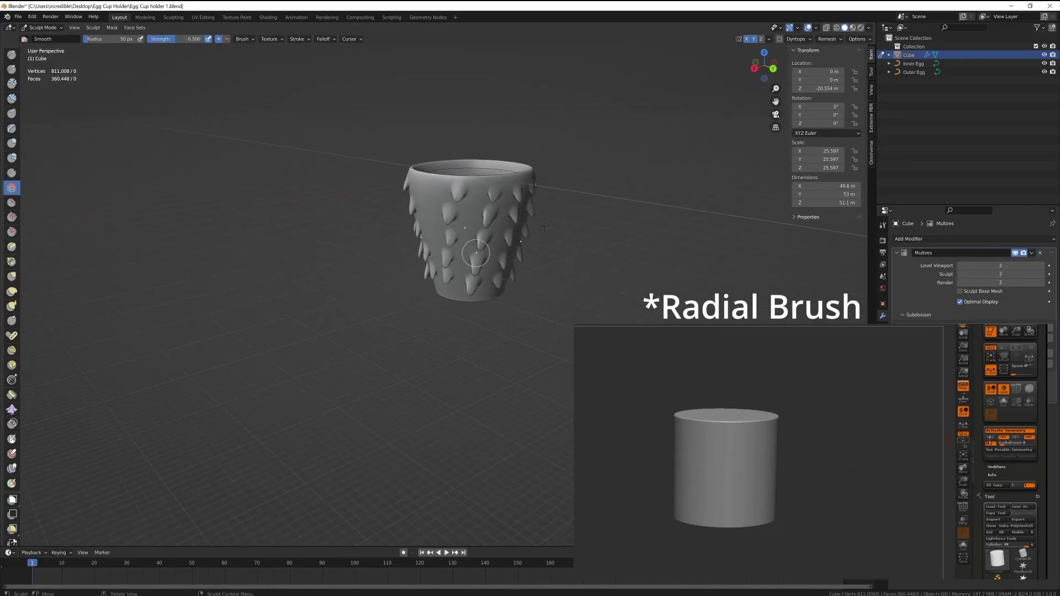
pyautogui.click(754, 40)
pyautogui.scroll(2, 559, 205)
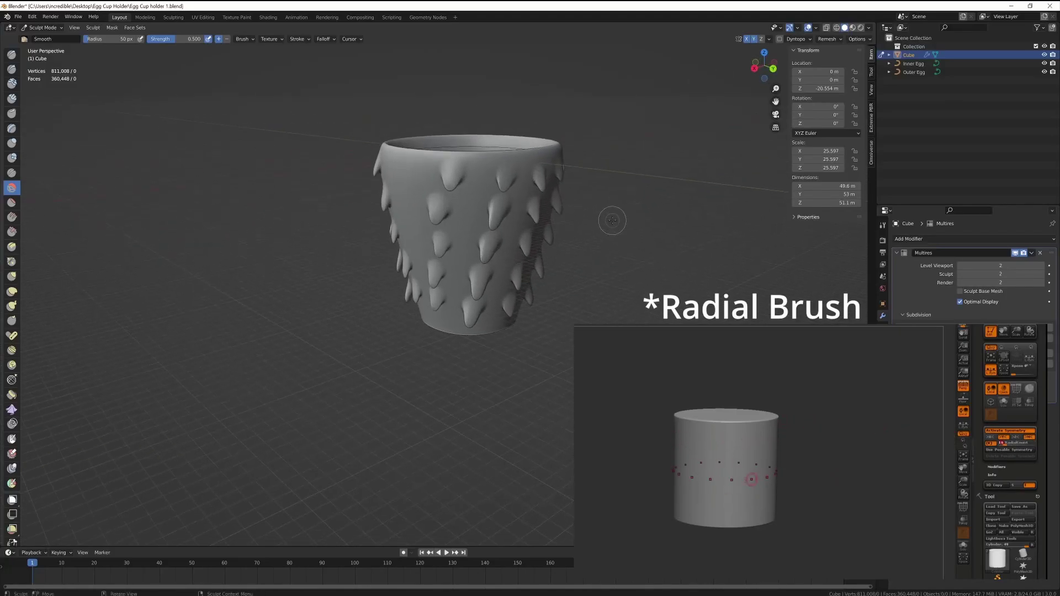
pyautogui.scroll(1, 610, 218)
pyautogui.press('f')
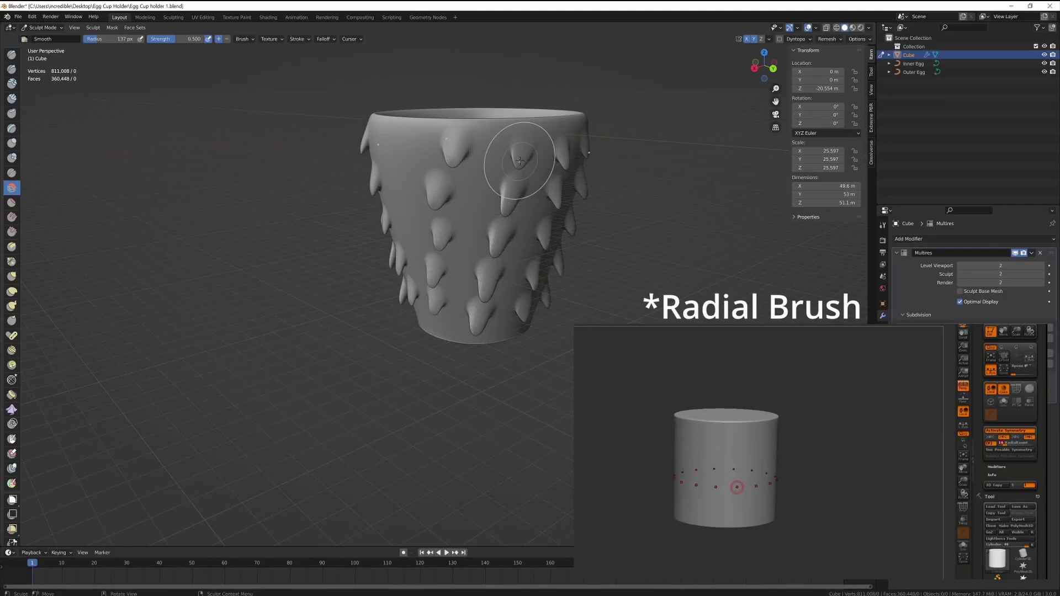
pyautogui.click(532, 163)
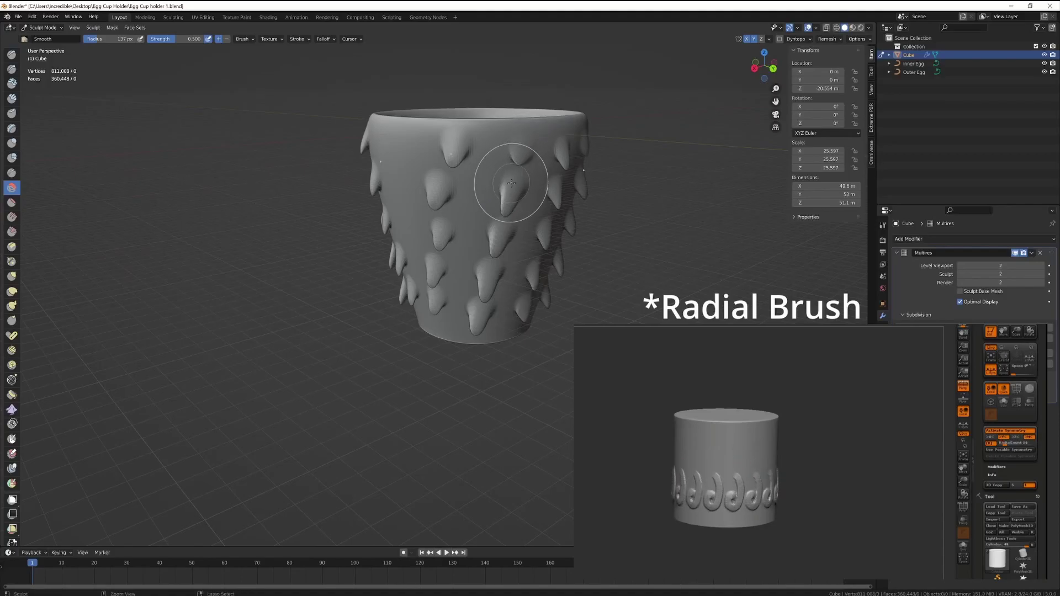
pyautogui.moveTo(182, 39); pyautogui.dragTo(168, 38)
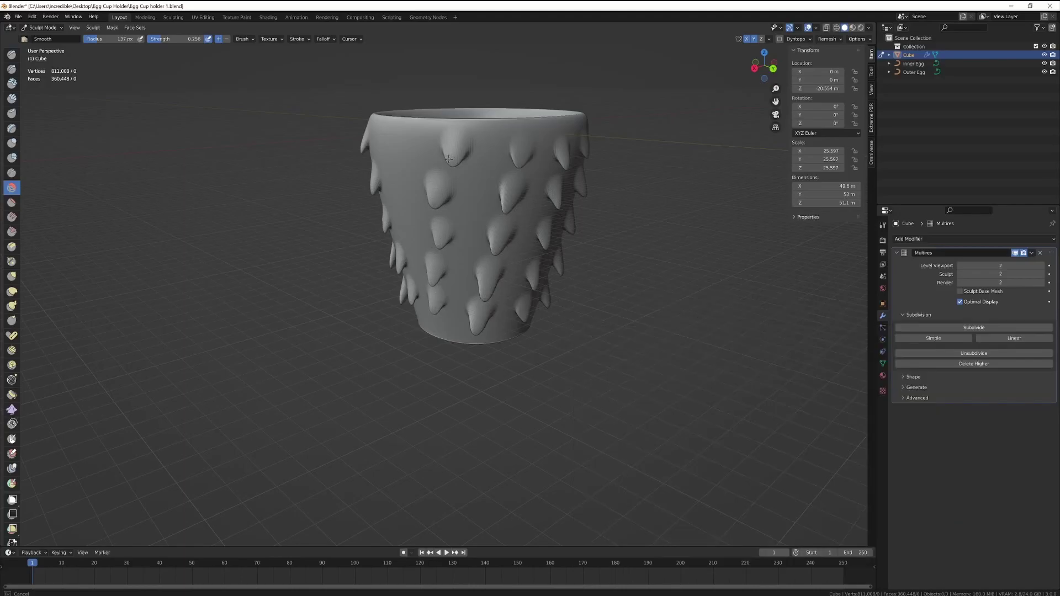
# - Orbit around the spiky cup from above, below and the side, then bring up the mode menu
pyautogui.moveTo(596, 275); pyautogui.dragTo(511, 193, button='middle')
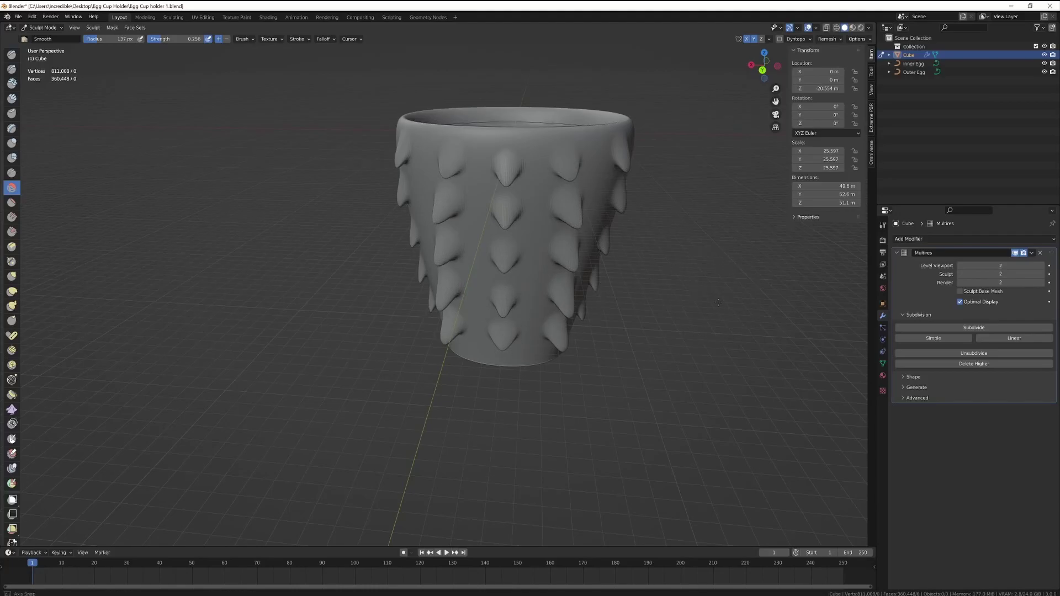
pyautogui.moveTo(718, 302)
pyautogui.mouseDown(button='middle')
pyautogui.moveTo(607, 259)
pyautogui.moveTo(425, 154)
pyautogui.mouseUp(button='middle')
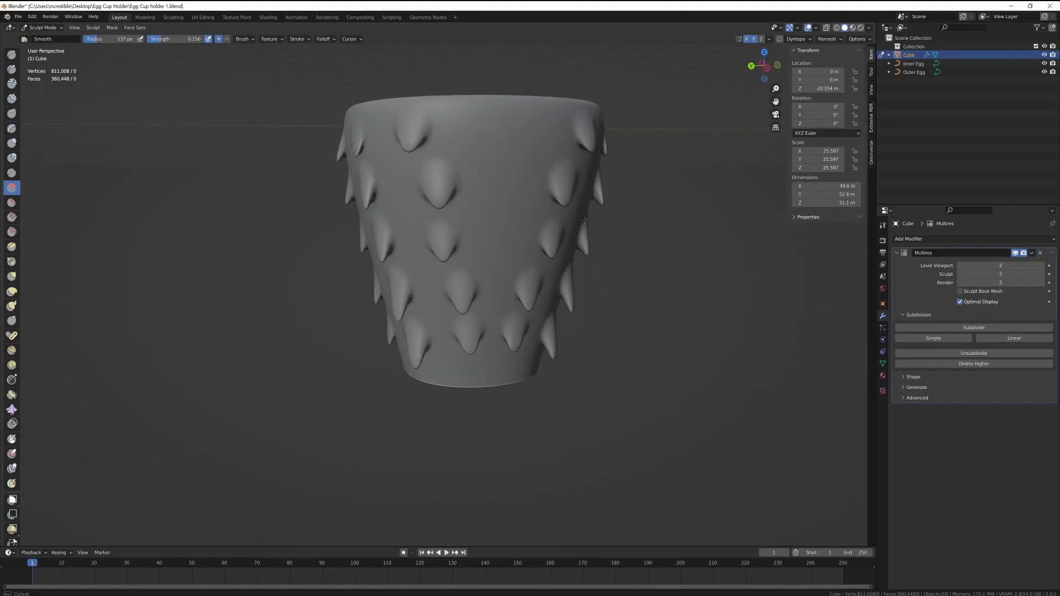
pyautogui.moveTo(585, 220)
pyautogui.mouseDown(button='middle')
pyautogui.moveTo(541, 337)
pyautogui.moveTo(545, 402)
pyautogui.mouseUp(button='middle')
pyautogui.scroll(-4, 496, 352)
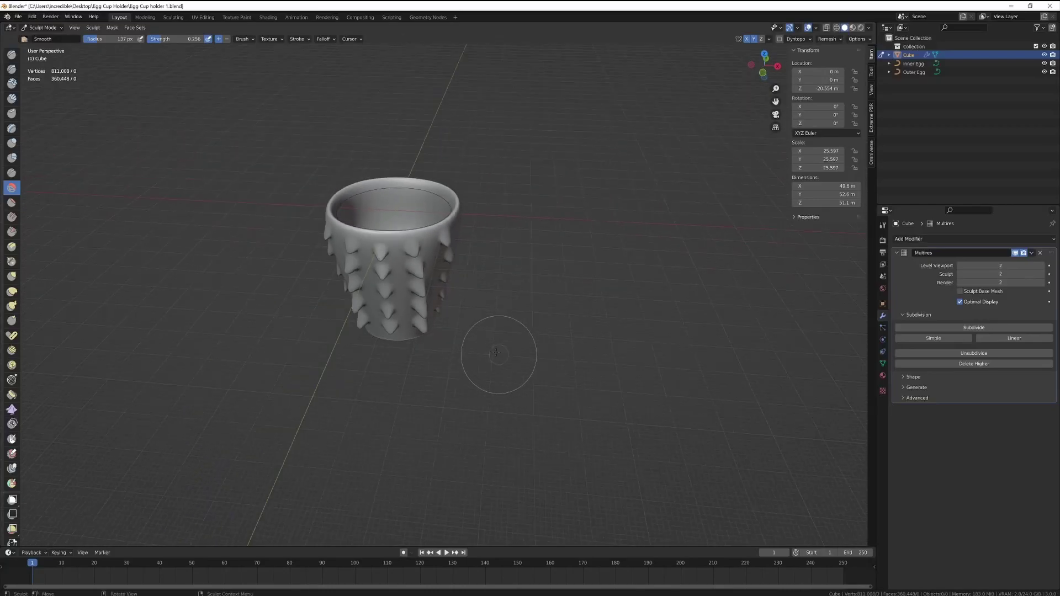
pyautogui.moveTo(496, 352)
pyautogui.mouseDown(button='middle')
pyautogui.moveTo(473, 304)
pyautogui.moveTo(497, 326)
pyautogui.moveTo(546, 339)
pyautogui.moveTo(607, 330)
pyautogui.mouseUp(button='middle')
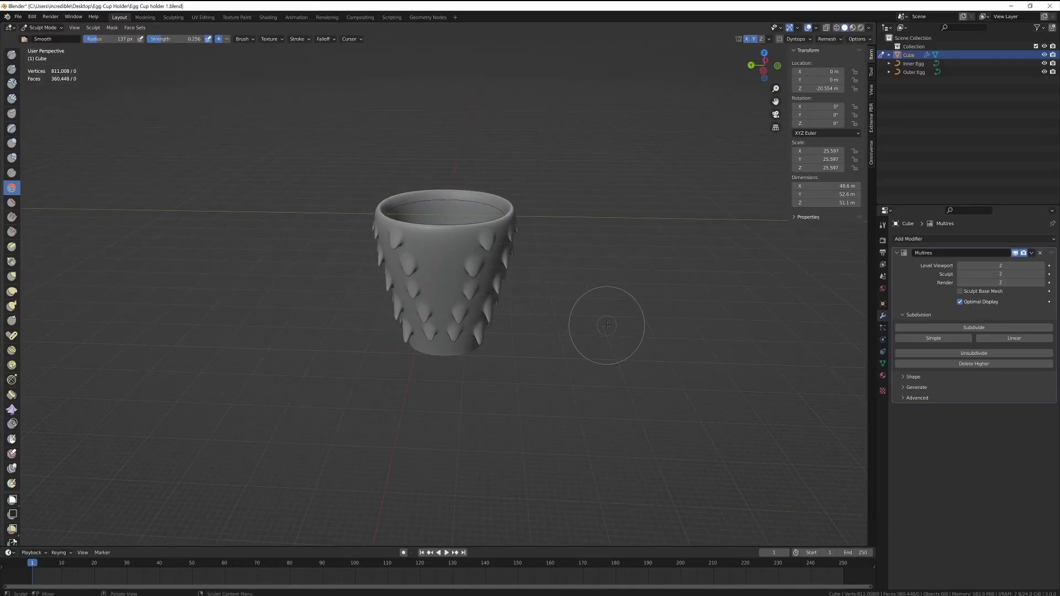
pyautogui.scroll(5, 596, 325)
pyautogui.moveTo(668, 371)
pyautogui.mouseDown(button='middle')
pyautogui.moveTo(615, 337)
pyautogui.moveTo(402, 346)
pyautogui.moveTo(348, 379)
pyautogui.moveTo(574, 365)
pyautogui.mouseUp(button='middle')
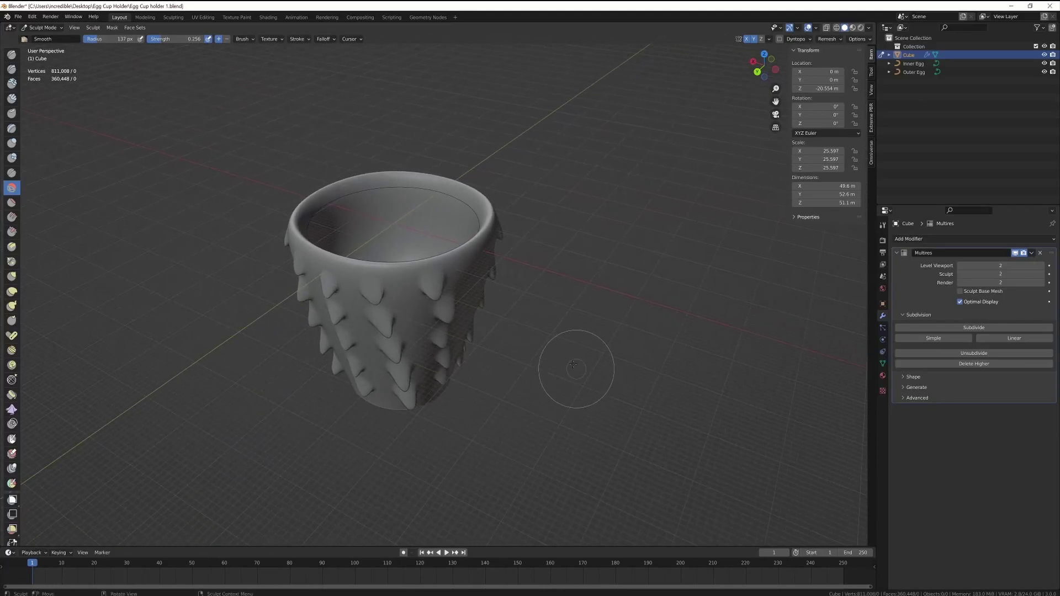
pyautogui.hotkey('ctrl', 'Tab')
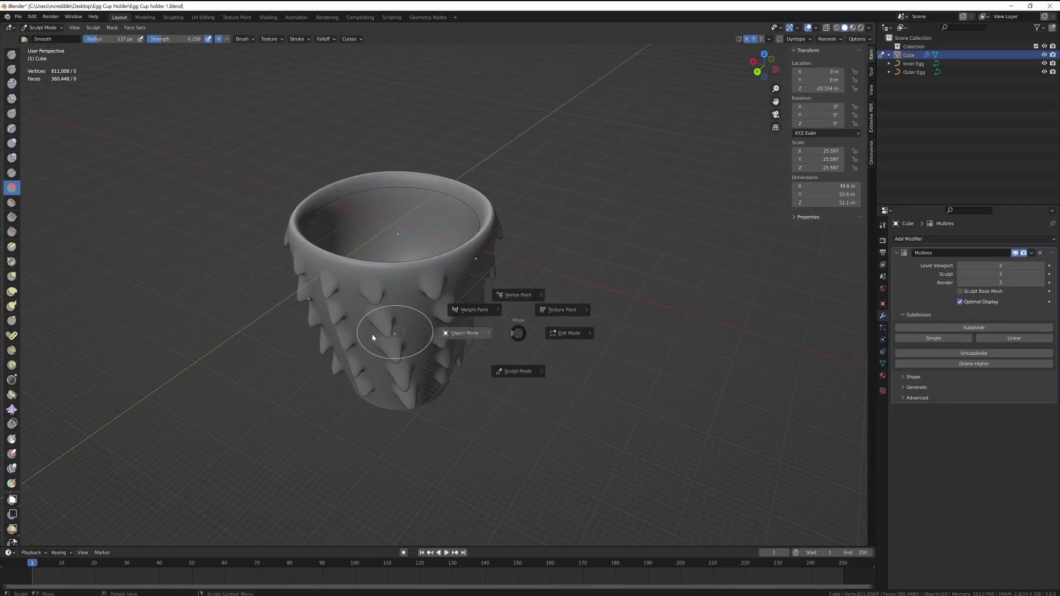
# - Return to Object Mode and save the file as 'Egg Cup holder 2.blend'
pyautogui.click(373, 338)
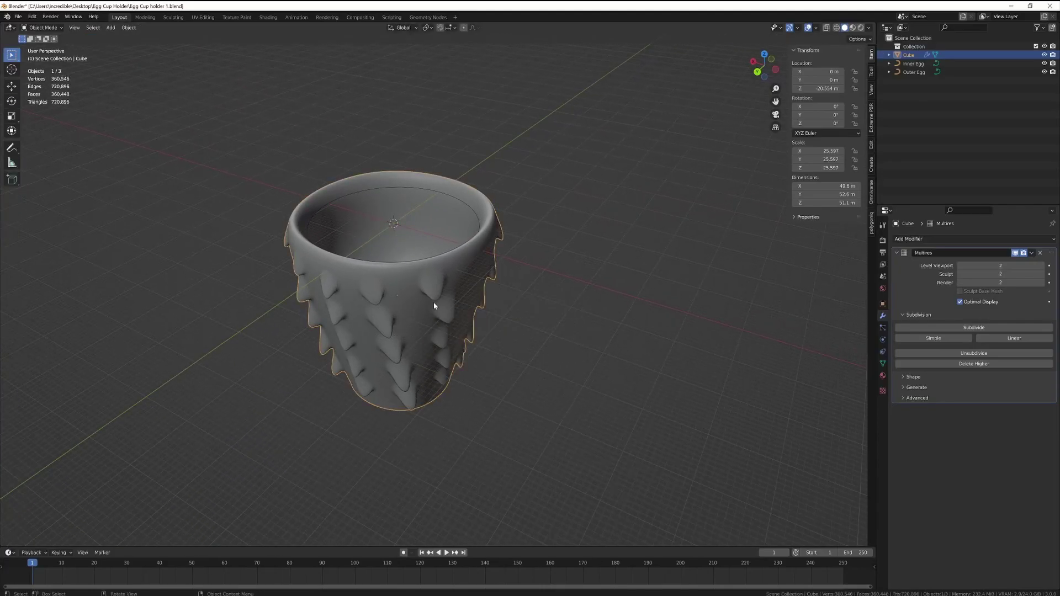
pyautogui.keyDown('shift'); pyautogui.moveTo(433, 302); pyautogui.dragTo(468, 293, button='middle'); pyautogui.keyUp('shift')
pyautogui.hotkey('ctrl', 'alt', 's')
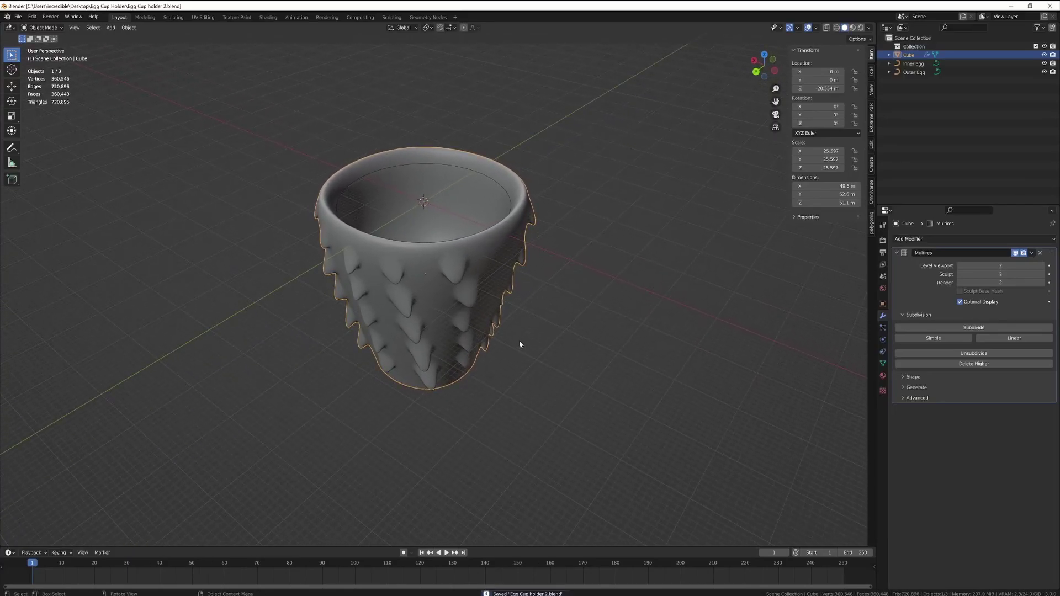
# - Export the cup as an STL with modifiers applied and bring up its folder and PrusaSlicer
pyautogui.press('q')
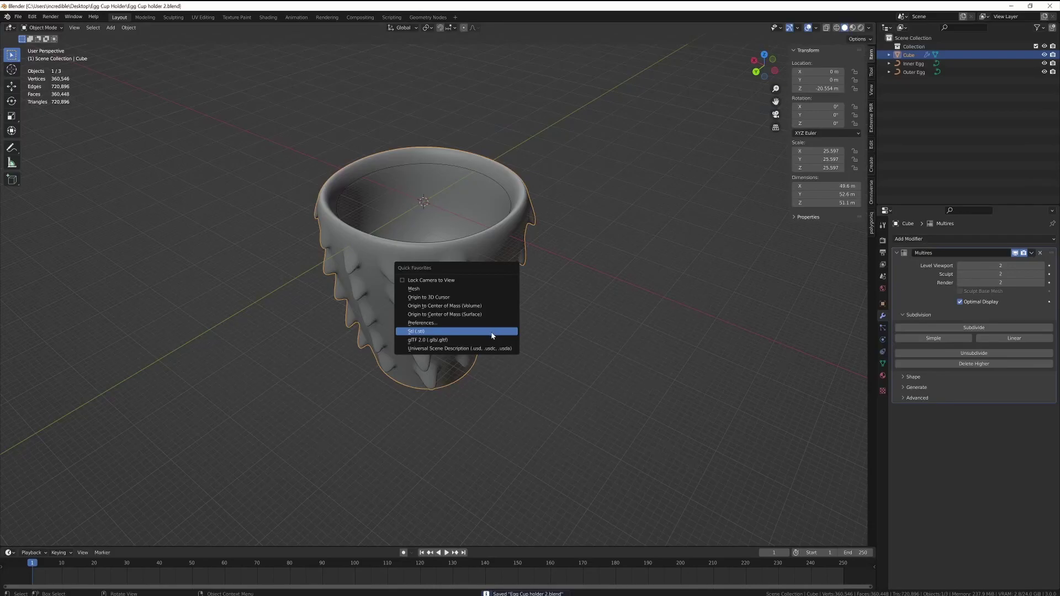
pyautogui.click(493, 335)
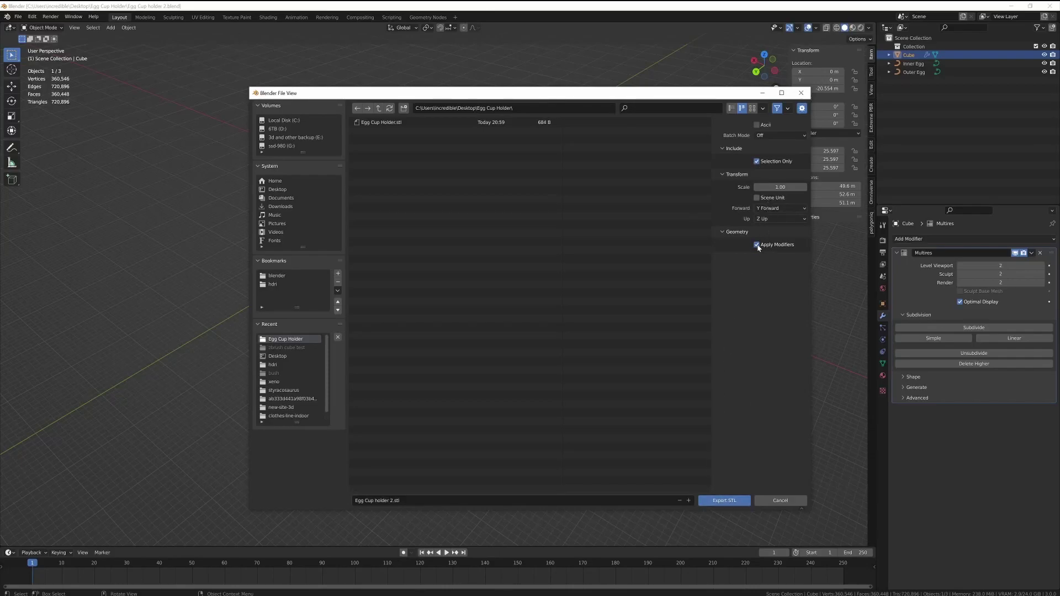
pyautogui.click(724, 500)
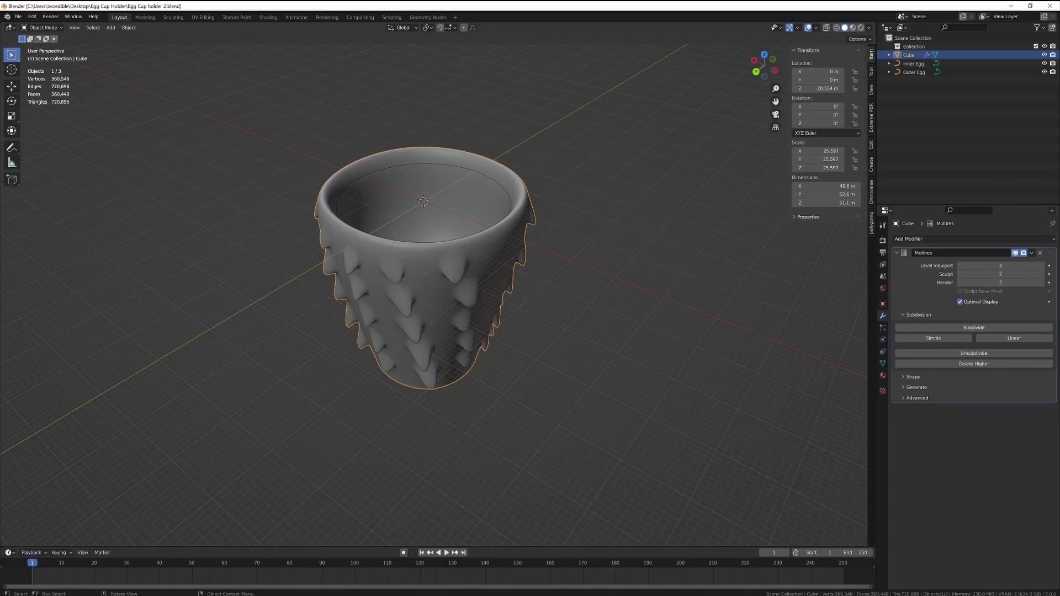
pyautogui.click(726, 592)
pyautogui.hotkey('alt', 'Tab')
pyautogui.hotkey('alt', 'Tab')
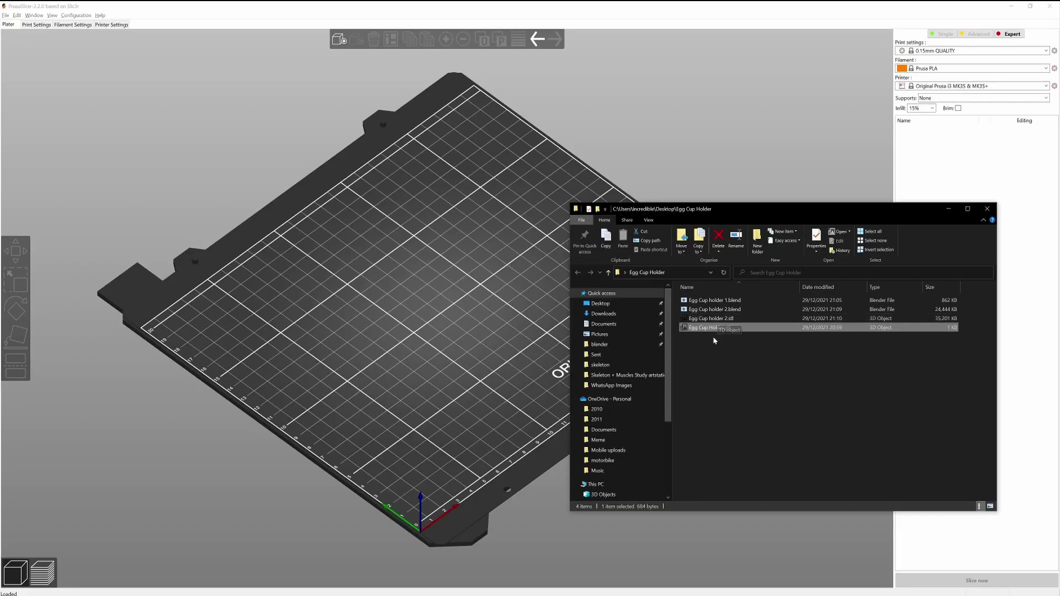
# - Drop Egg Cup holder 2.stl onto the bed, nudge it, and rotate it 180° about Y
pyautogui.moveTo(703, 331); pyautogui.dragTo(454, 310)
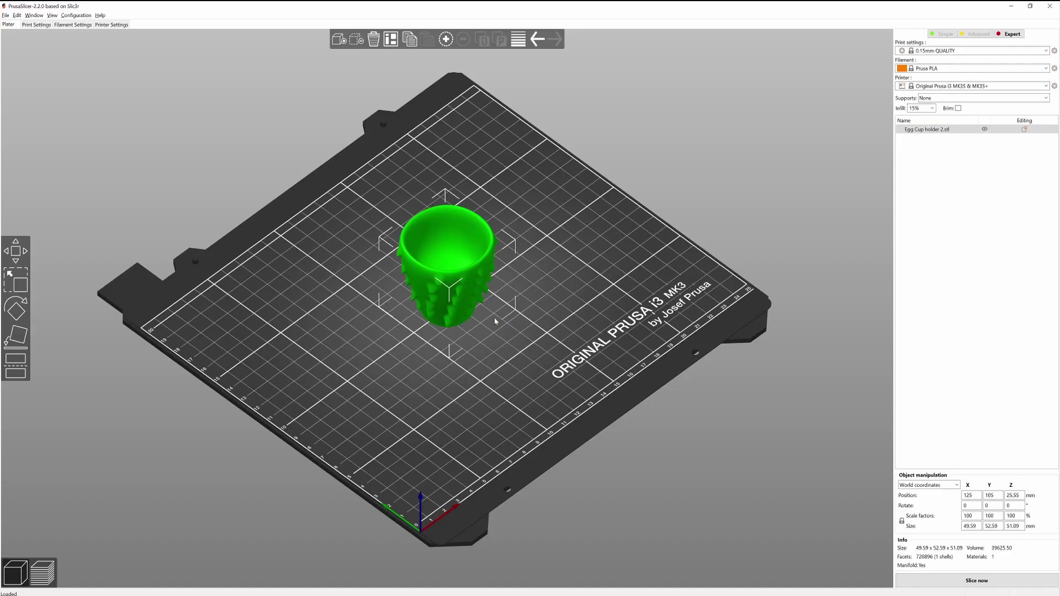
pyautogui.moveTo(507, 333); pyautogui.dragTo(480, 386)
pyautogui.scroll(6, 503, 377)
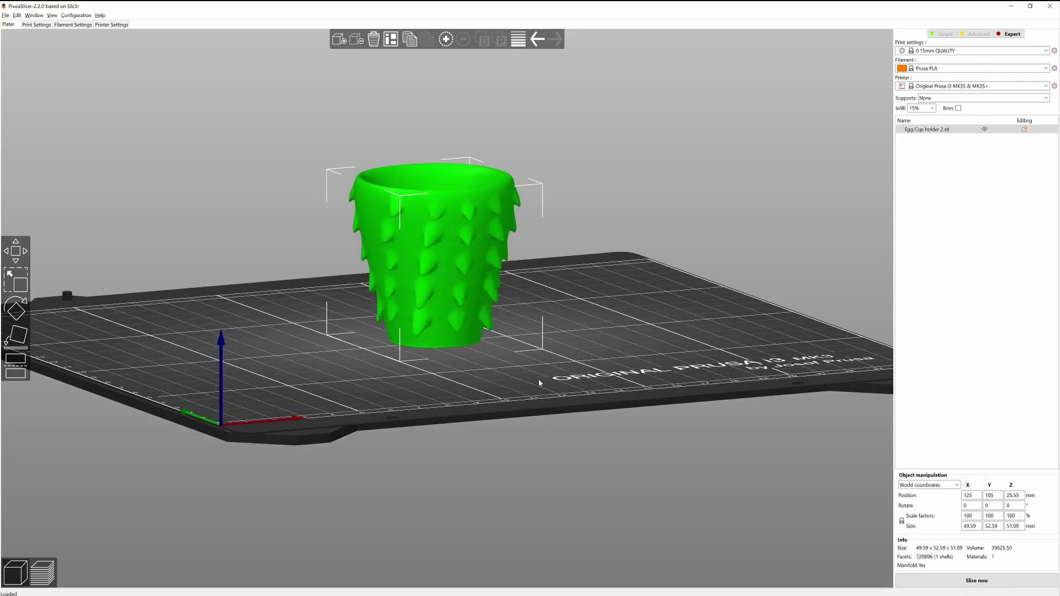
pyautogui.scroll(1, 599, 404)
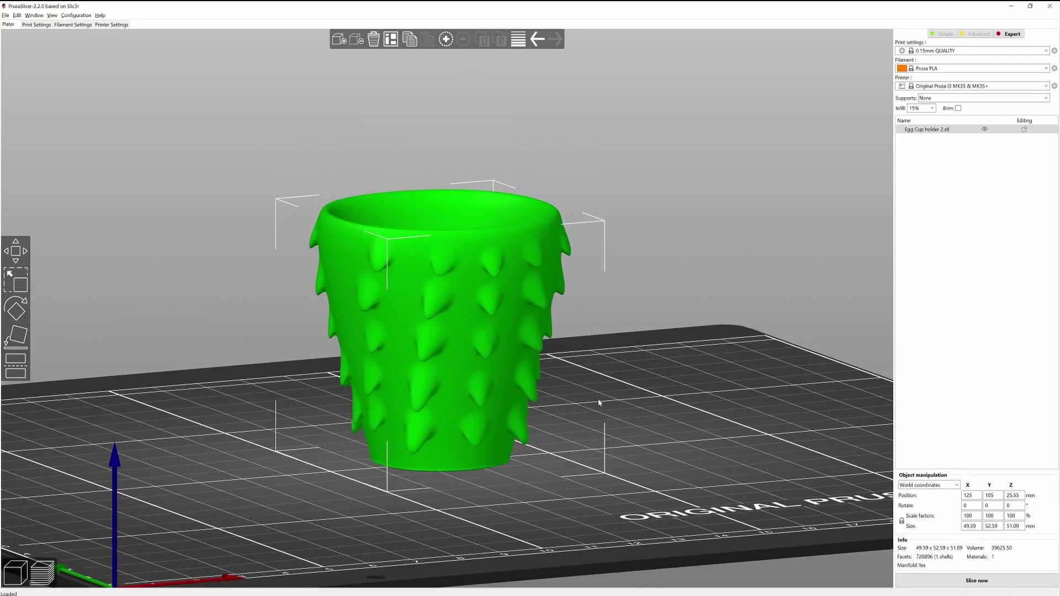
pyautogui.moveTo(497, 371); pyautogui.dragTo(541, 383)
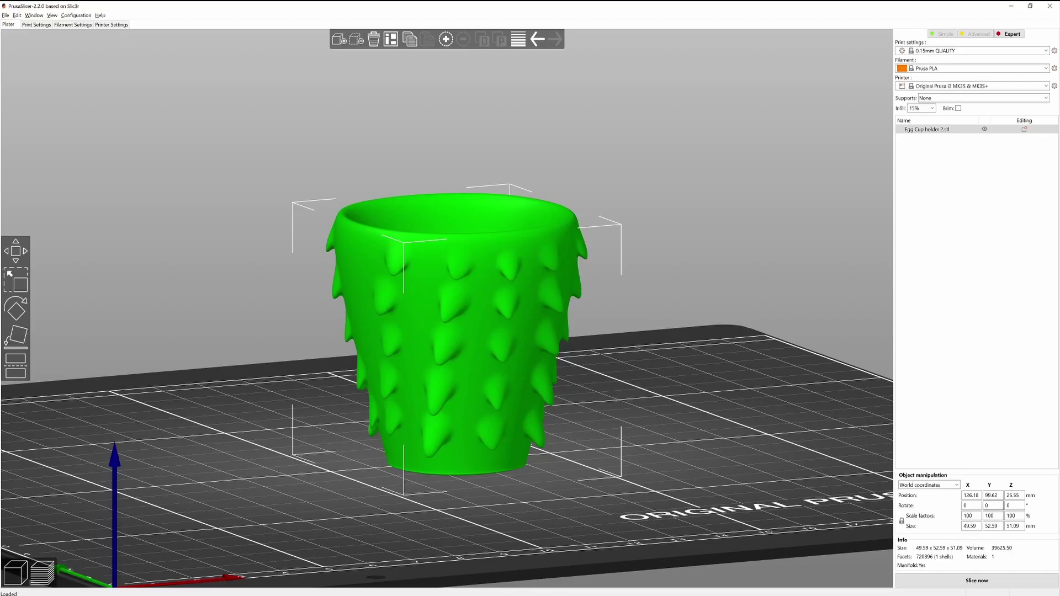
pyautogui.click(987, 505)
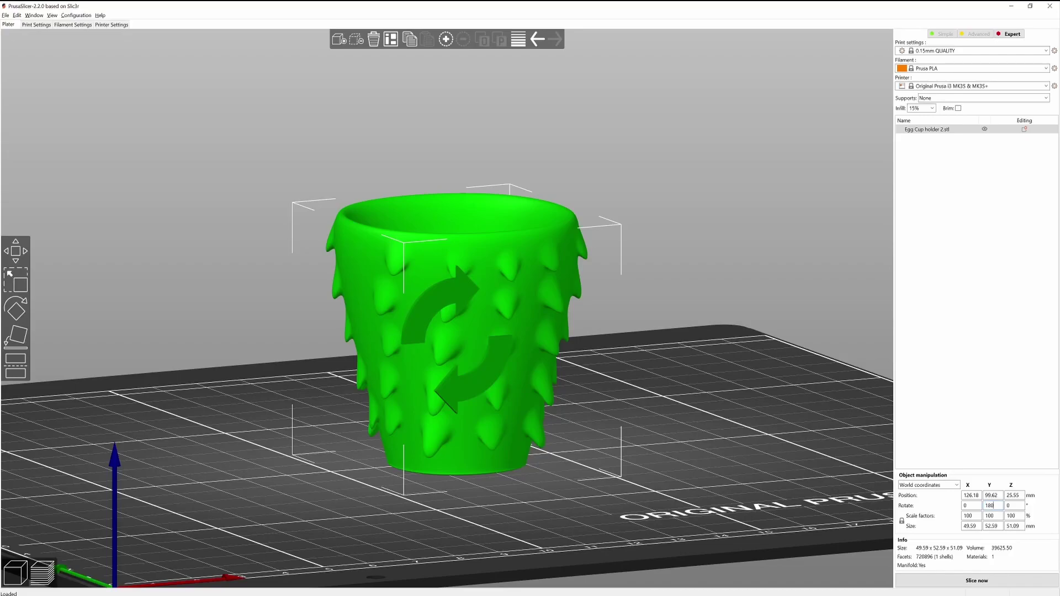
pyautogui.press('Return')
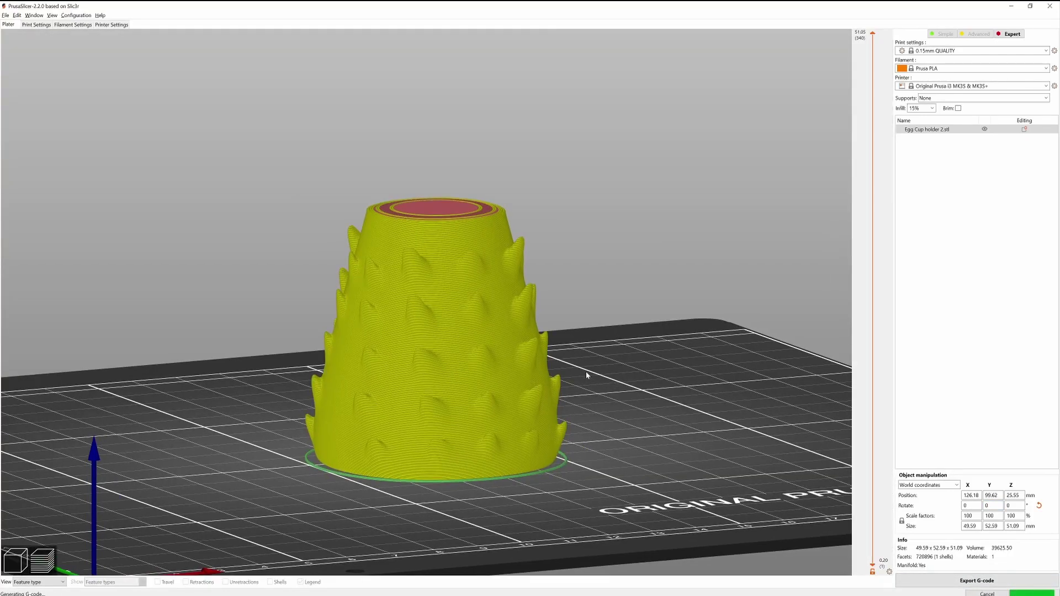
# - Orbit the sliced preview to inspect the cup's toolpaths from above and the side
pyautogui.moveTo(635, 395); pyautogui.dragTo(610, 378)
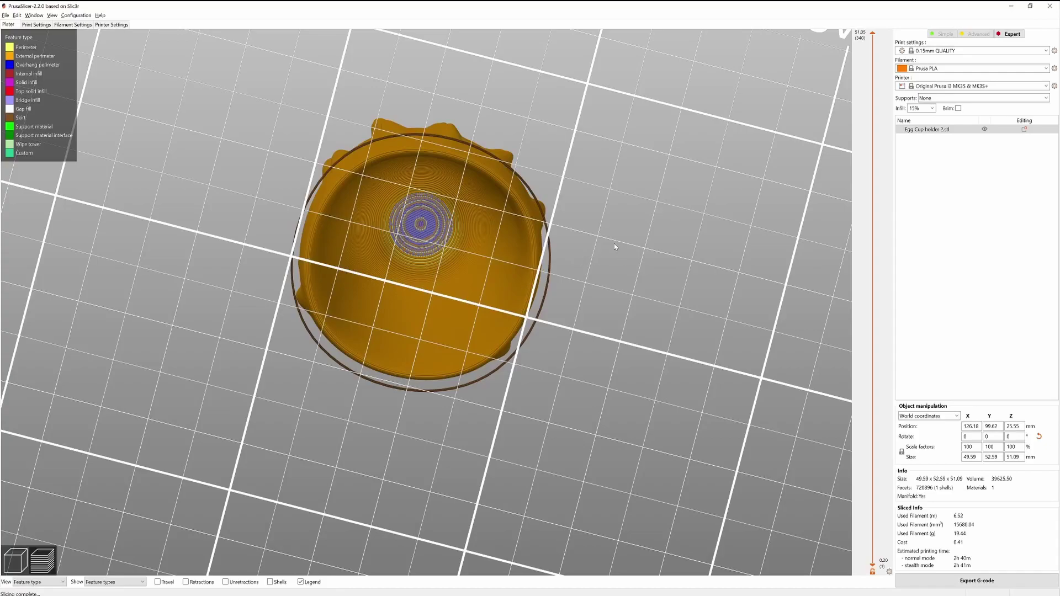
pyautogui.moveTo(614, 247); pyautogui.dragTo(641, 308)
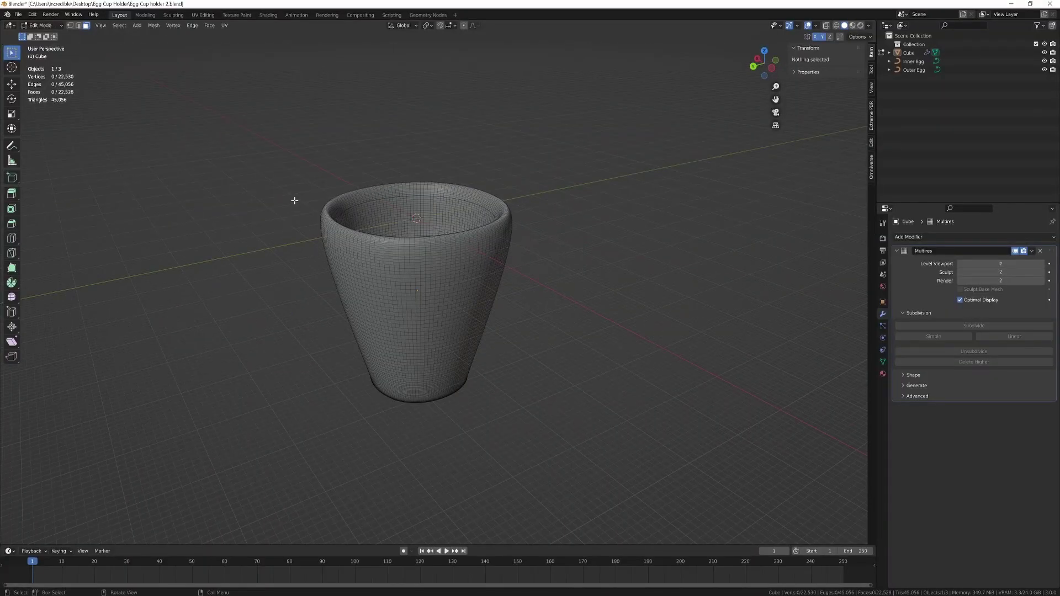
# - Box-select and hide the front of the cup mesh to expose its base
pyautogui.press('a')
pyautogui.moveTo(568, 450); pyautogui.dragTo(466, 373, button='middle')
pyautogui.hotkey('alt', 'a')
pyautogui.moveTo(324, 147); pyautogui.dragTo(647, 512)
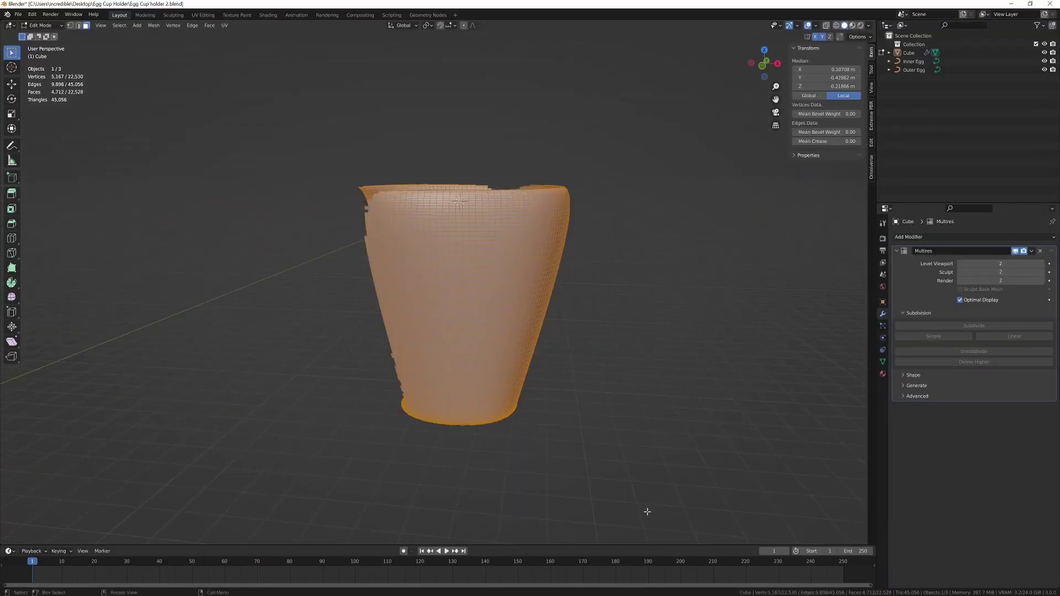
pyautogui.press('h')
pyautogui.moveTo(388, 367); pyautogui.dragTo(461, 245, button='middle')
# - From a bottom view, select the base faces and pull them down into a point with proportional editing
pyautogui.click(764, 77)
pyautogui.click(438, 310)
pyautogui.moveTo(438, 309); pyautogui.dragTo(459, 56, button='middle')
pyautogui.press('o')
pyautogui.press('g')
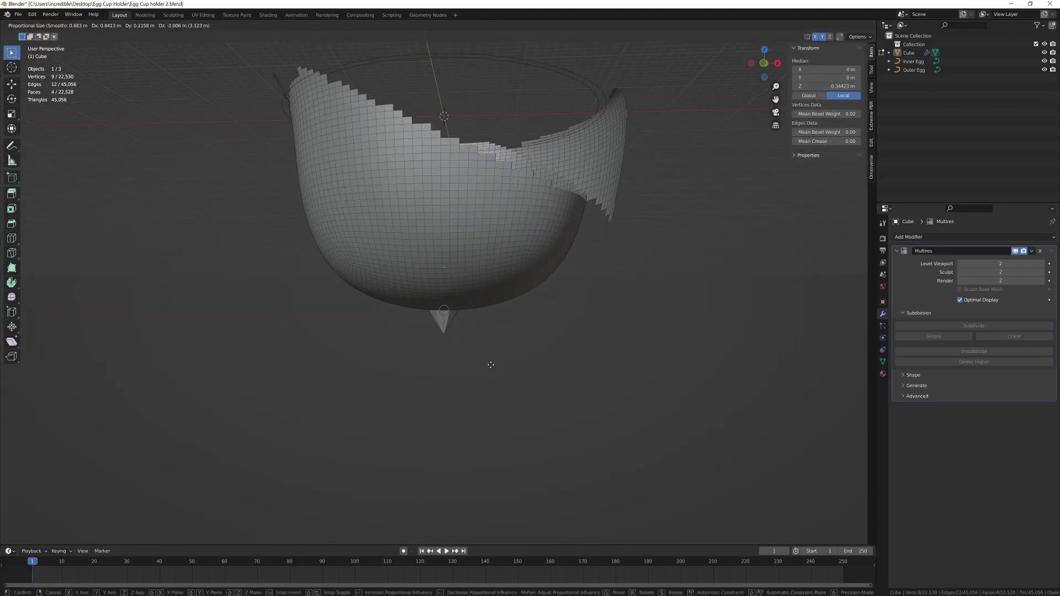
# - Lower the centre of the base with proportional editing, tuning the falloff radius
pyautogui.scroll(14, 498, 368)
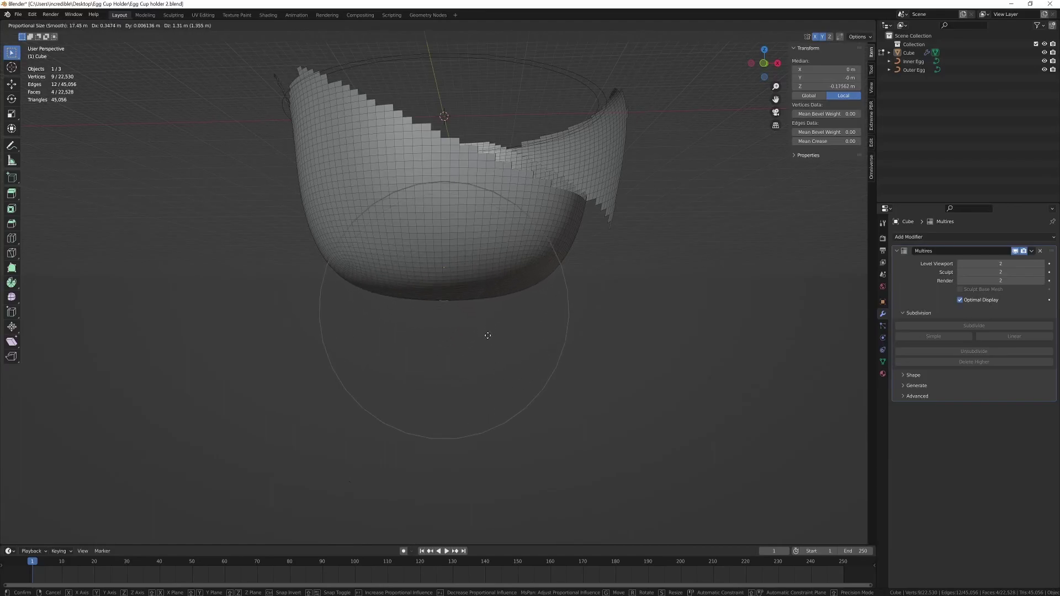
pyautogui.scroll(-3, 489, 336)
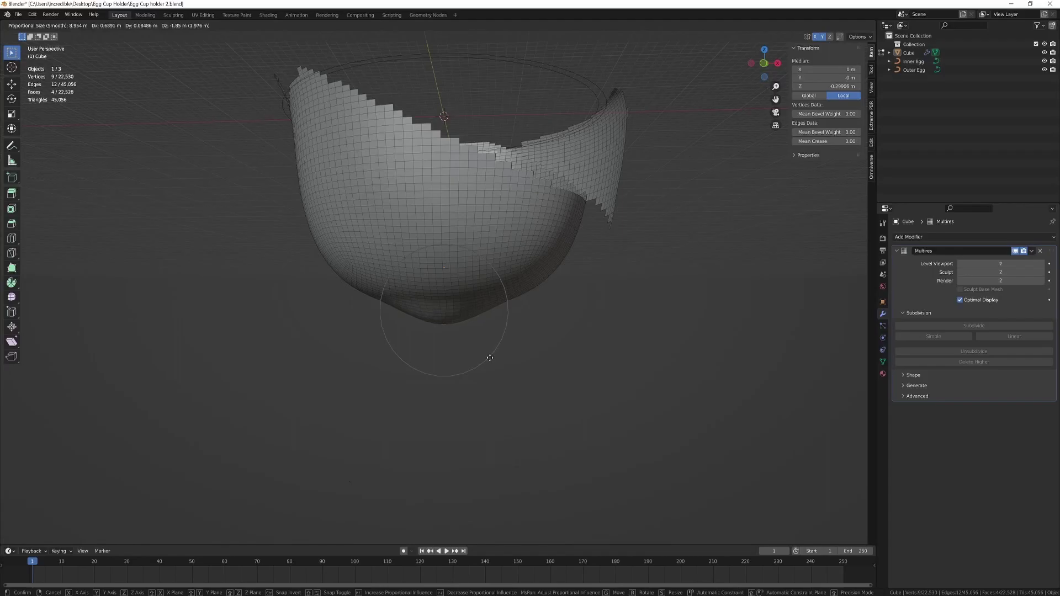
pyautogui.scroll(1, 492, 366)
pyautogui.scroll(1, 493, 373)
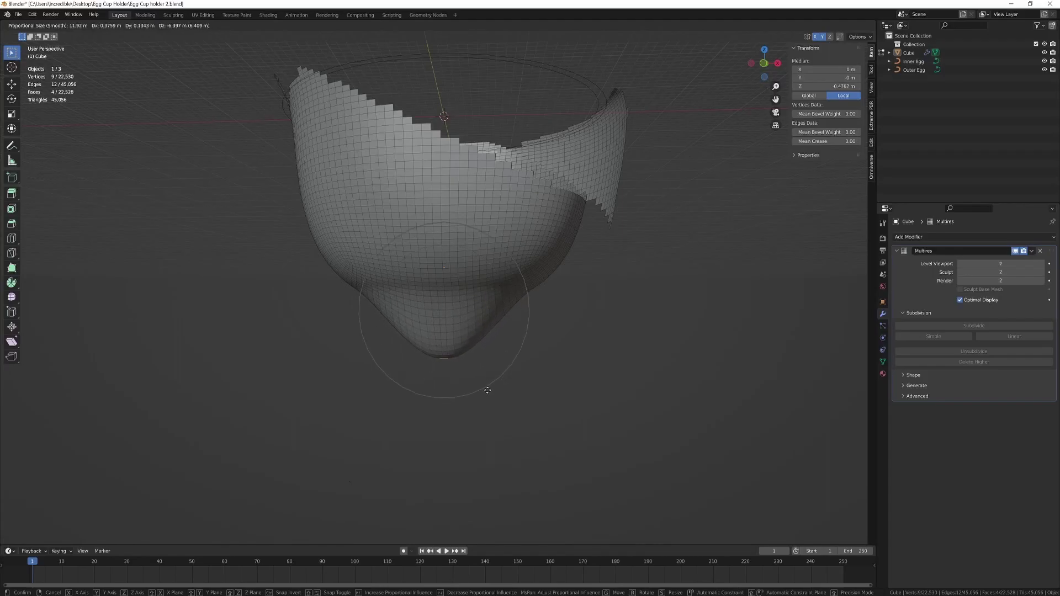
pyautogui.scroll(4, 488, 390)
pyautogui.scroll(-2, 489, 392)
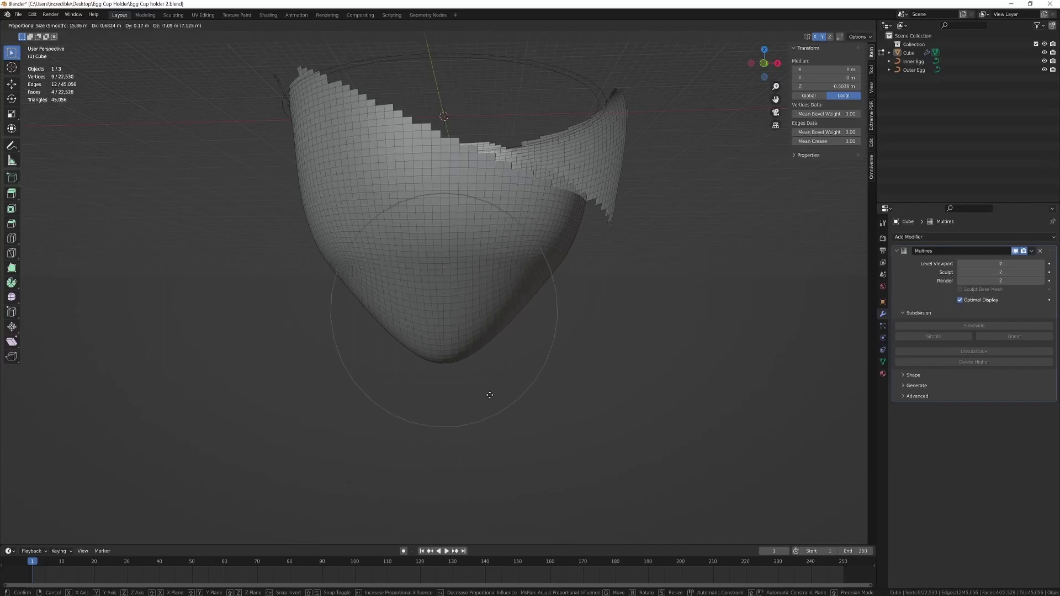
pyautogui.scroll(-1, 488, 389)
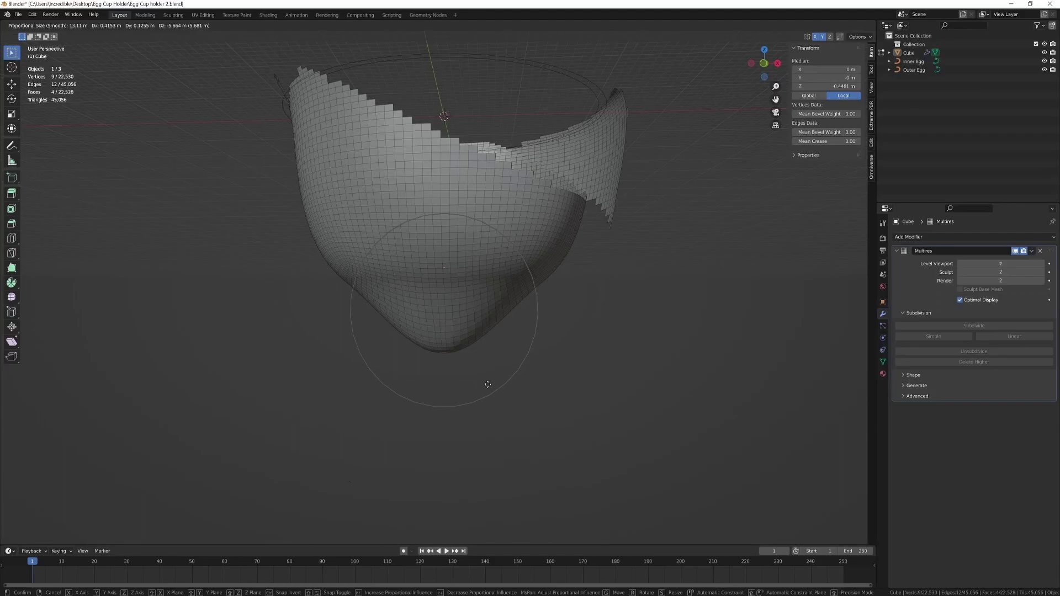
pyautogui.click(487, 384)
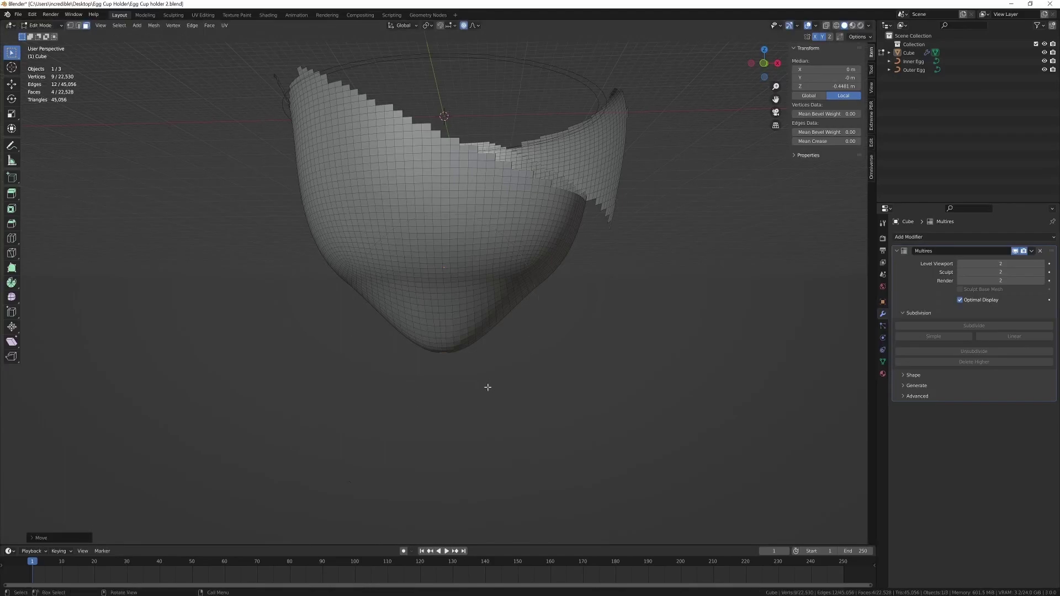
# - Scale the region around the tip and pull the tip further down
pyautogui.press('s')
pyautogui.click(453, 381)
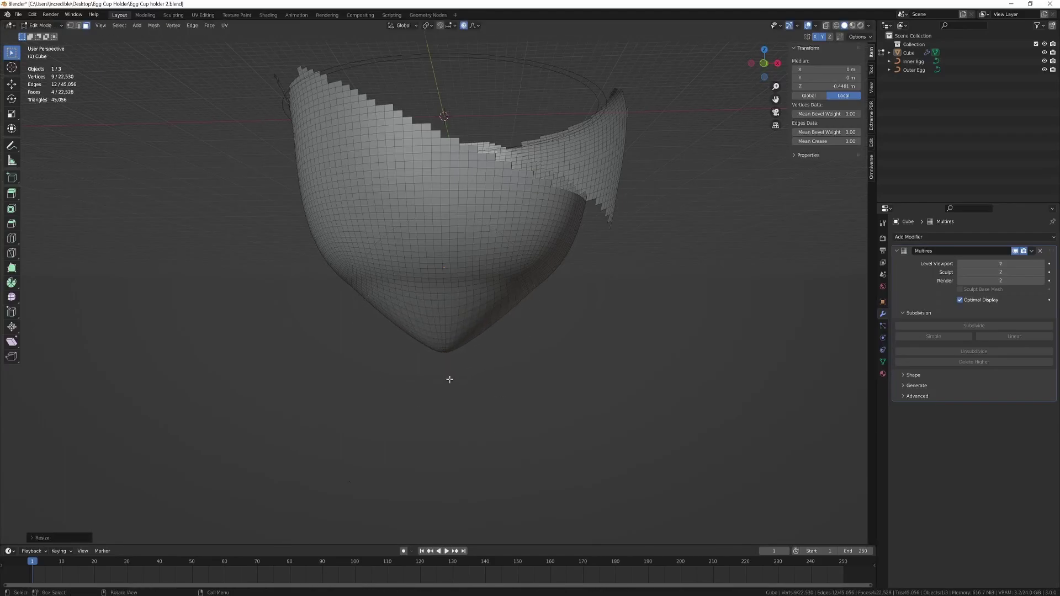
pyautogui.press('g')
pyautogui.scroll(-7, 451, 390)
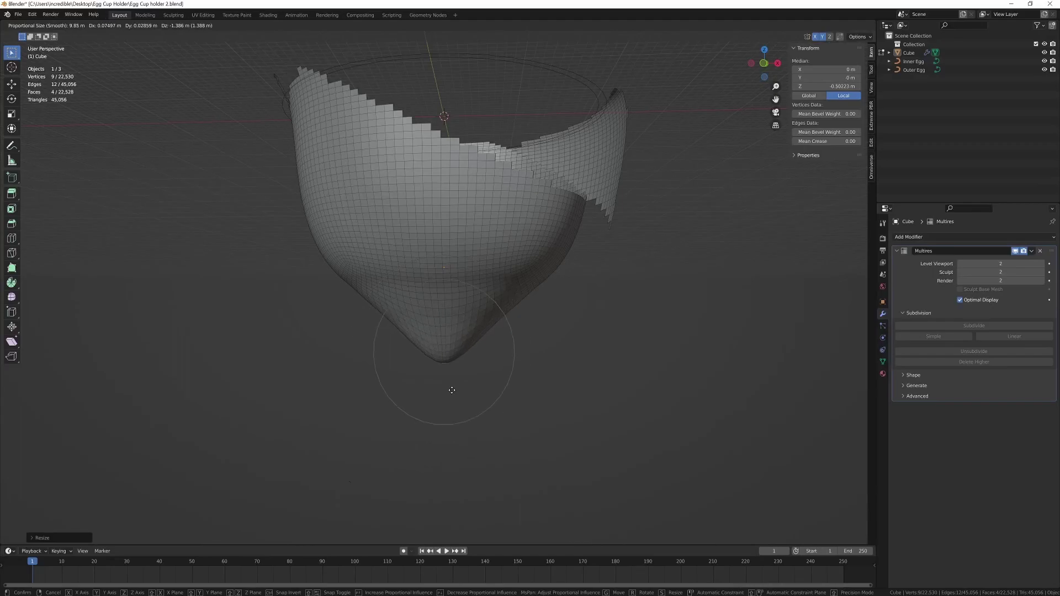
pyautogui.click(452, 391)
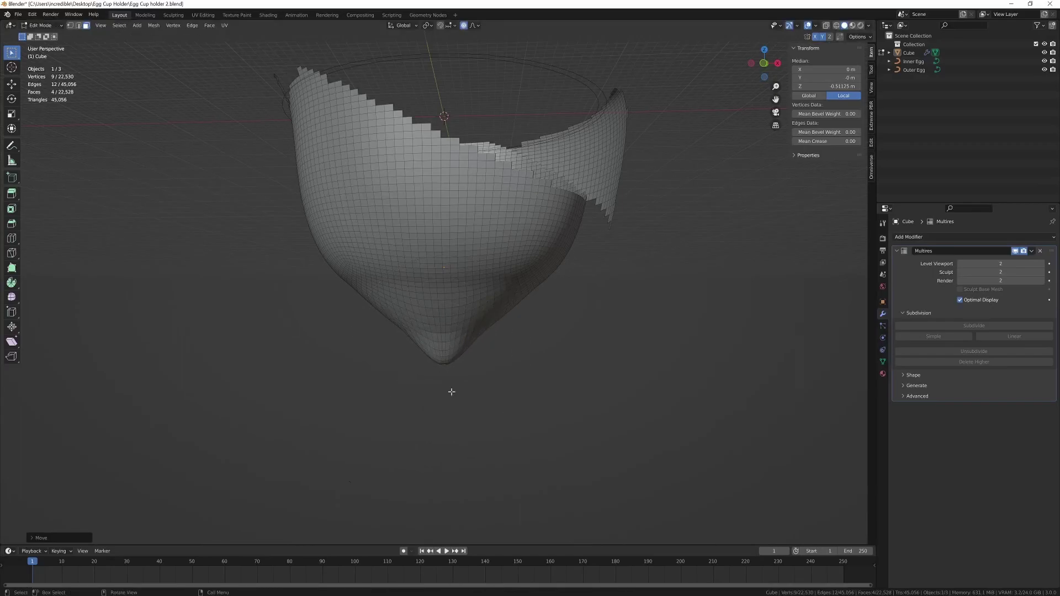
pyautogui.moveTo(452, 392); pyautogui.dragTo(444, 309, button='middle')
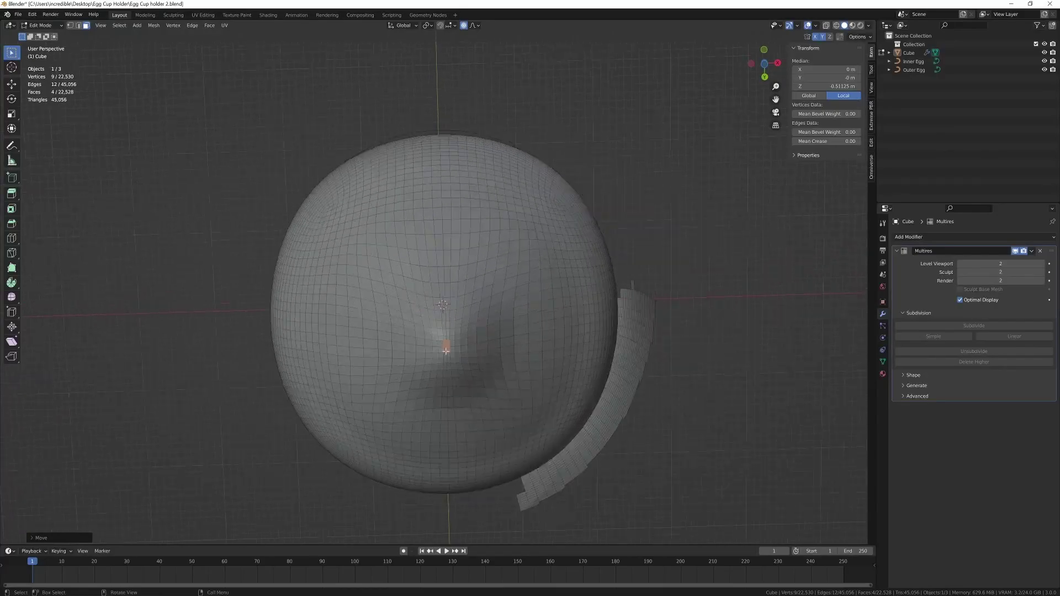
pyautogui.scroll(5, 444, 310)
# - Shrink the tip faces to a point and reposition the pointed tip
pyautogui.press('s')
pyautogui.scroll(-4, 475, 331)
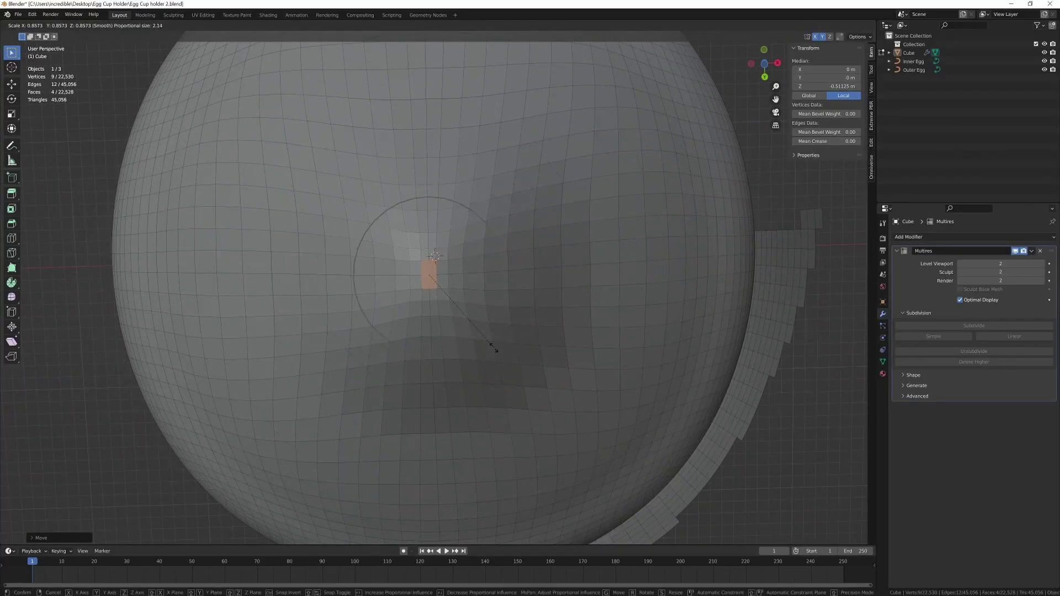
pyautogui.click(430, 303)
pyautogui.moveTo(431, 302); pyautogui.dragTo(501, 256, button='middle')
pyautogui.press('g')
pyautogui.click(492, 358)
# - Reveal all hidden faces of the cup and return to Object Mode
pyautogui.hotkey('ctrl', 'Tab')
pyautogui.click(419, 251)
pyautogui.press('Tab')
pyautogui.hotkey('alt', 'h')
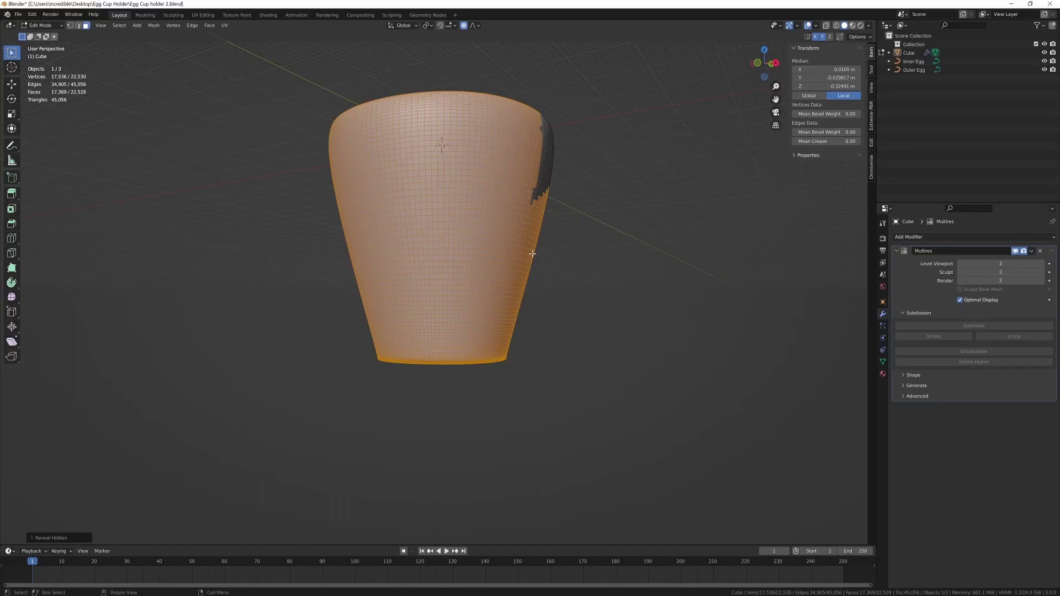
pyautogui.hotkey('ctrl', 'Tab')
pyautogui.click(361, 253)
pyautogui.moveTo(272, 249); pyautogui.dragTo(403, 276, button='middle')
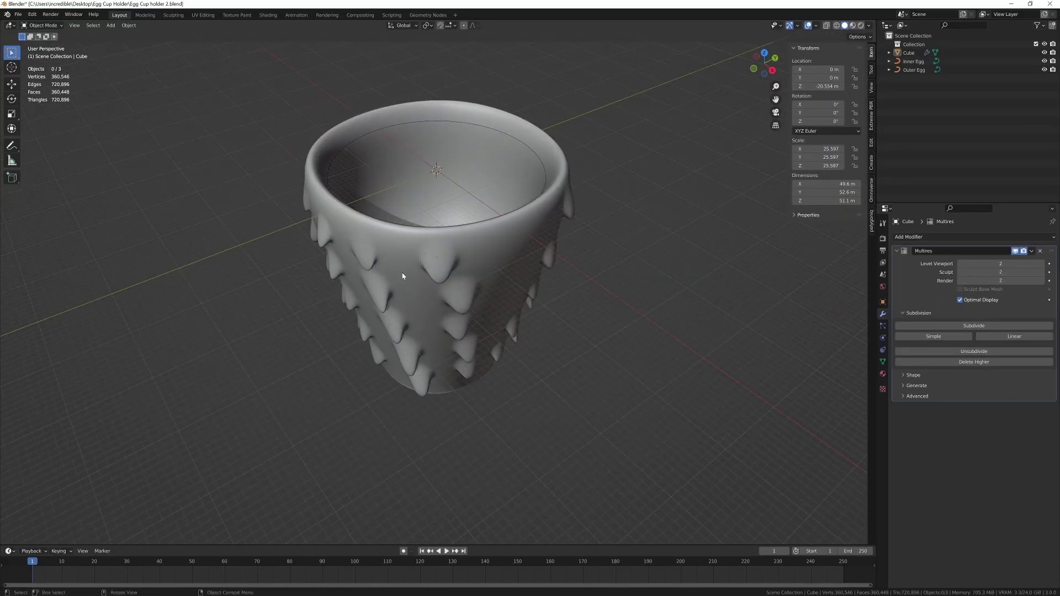
# - Export the selected cup as STL, overwriting Egg Cup holder 2.stl
pyautogui.click(405, 274)
pyautogui.press('F3')
pyautogui.click(405, 271)
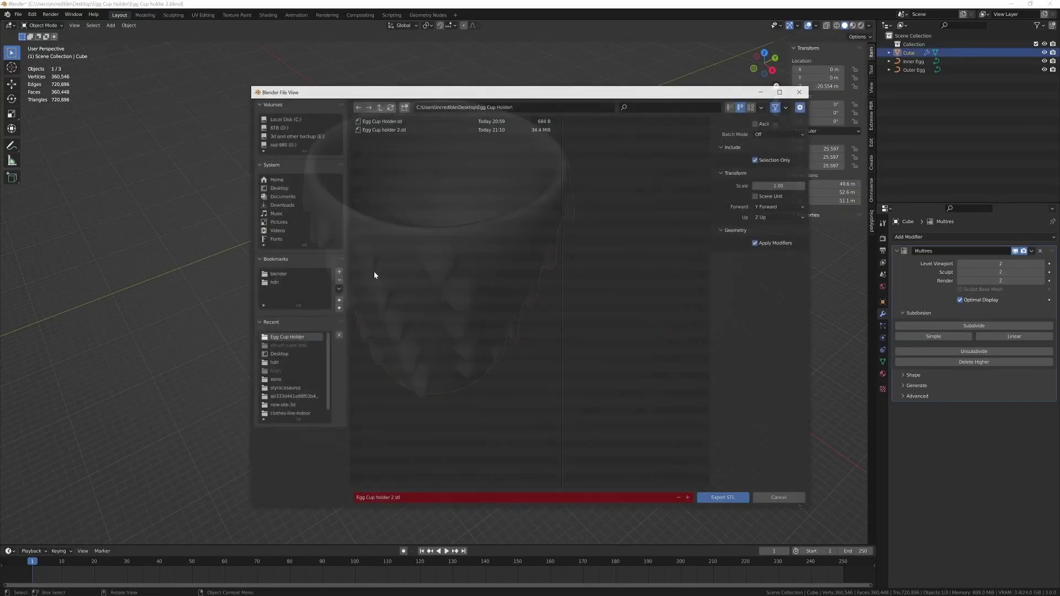
pyautogui.doubleClick(379, 129)
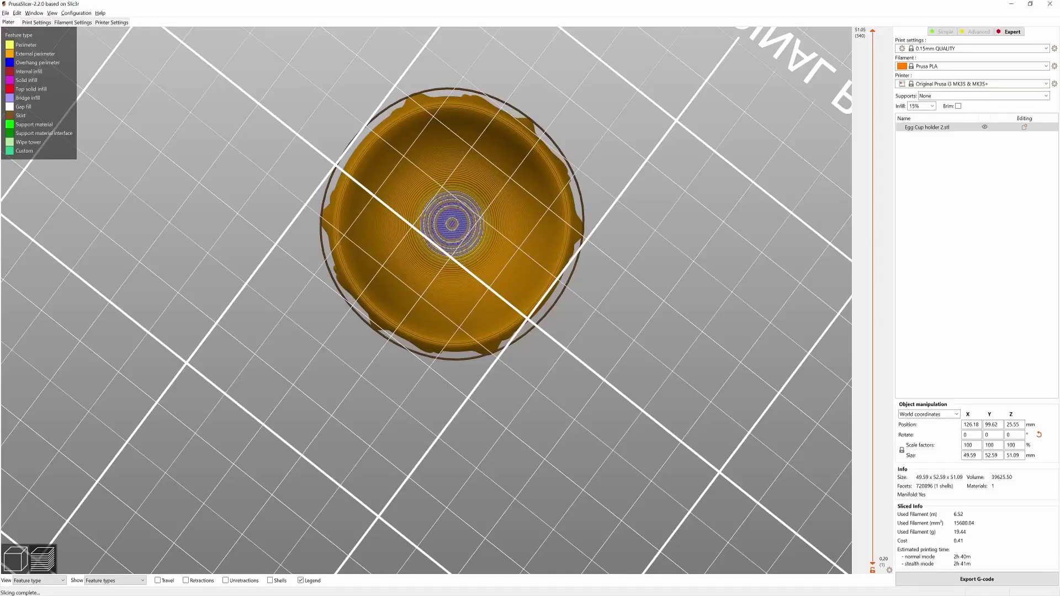
# - Reload the egg cup model from disk in the 3D view and re-slice it
pyautogui.moveTo(470, 307); pyautogui.dragTo(419, 378)
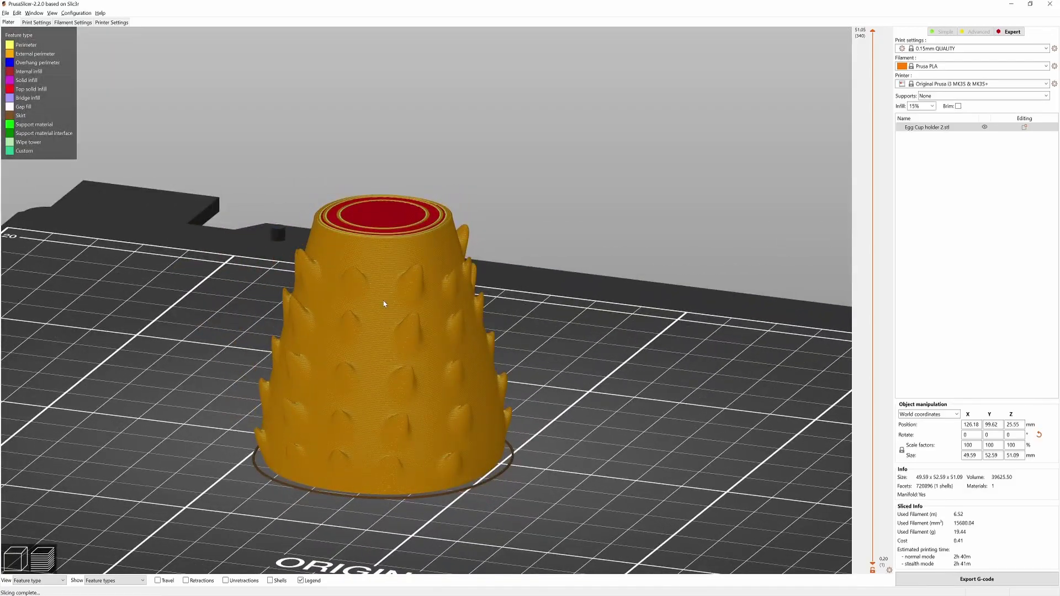
pyautogui.click(16, 559)
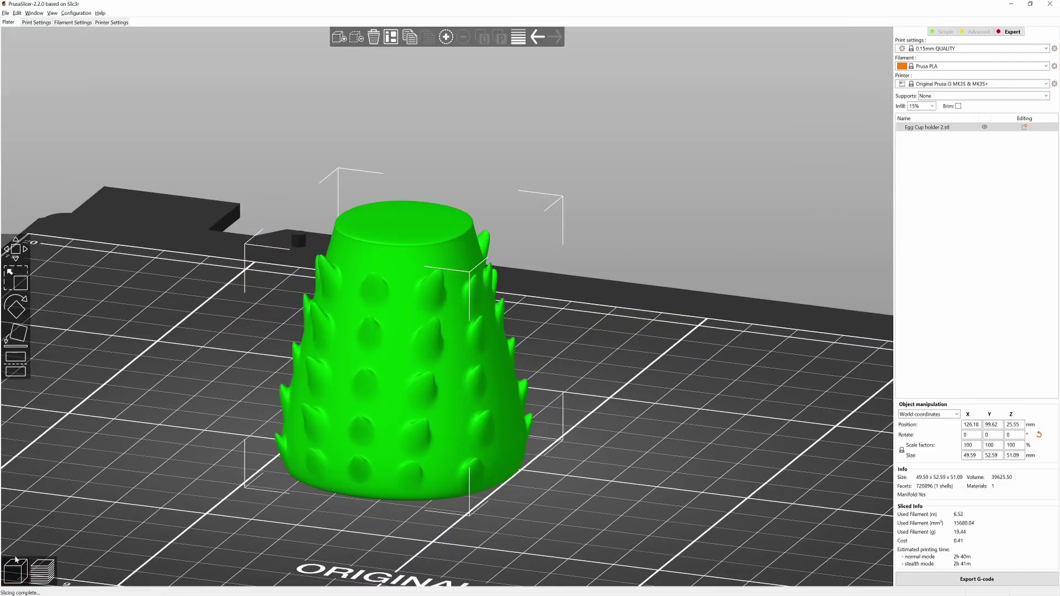
pyautogui.rightClick(380, 326)
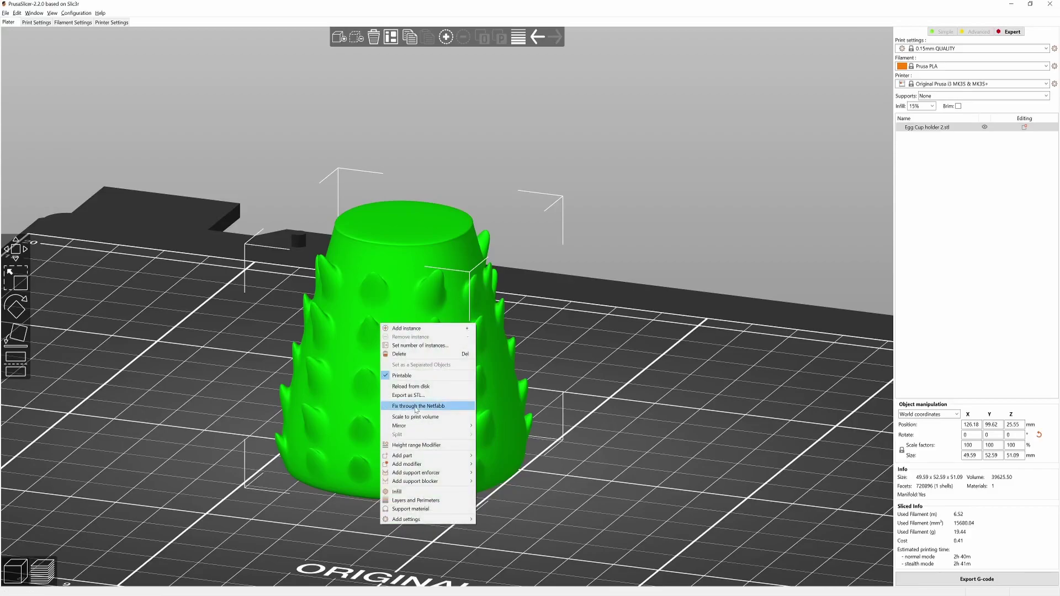
pyautogui.click(414, 386)
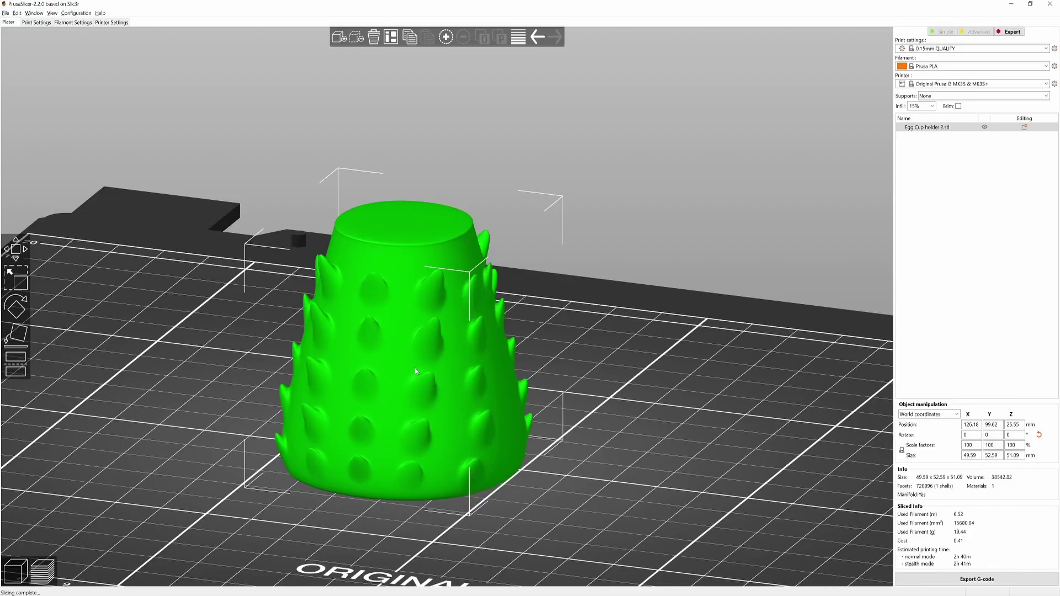
pyautogui.click(931, 578)
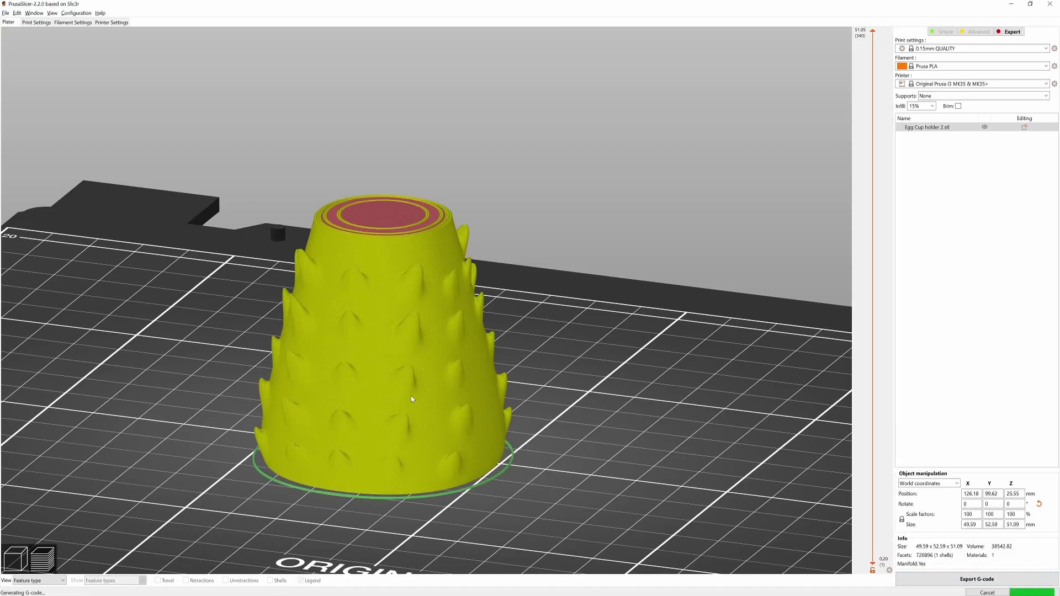
# - Orbit, pan and zoom the sliced preview to inspect the pointed-base cup's layers
pyautogui.moveTo(351, 385); pyautogui.dragTo(326, 379, button='right')
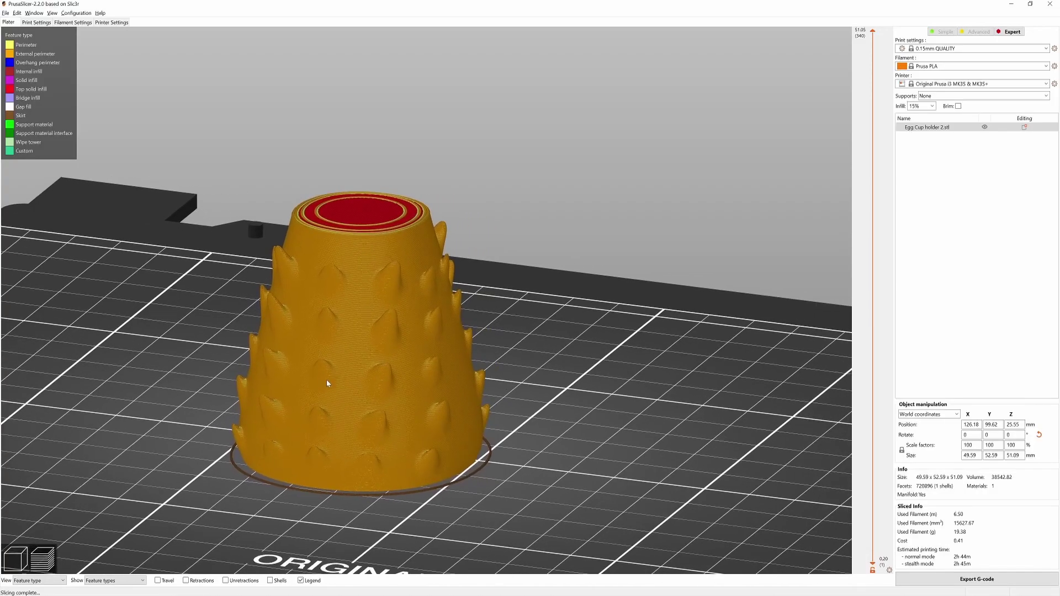
pyautogui.moveTo(326, 379); pyautogui.dragTo(407, 309)
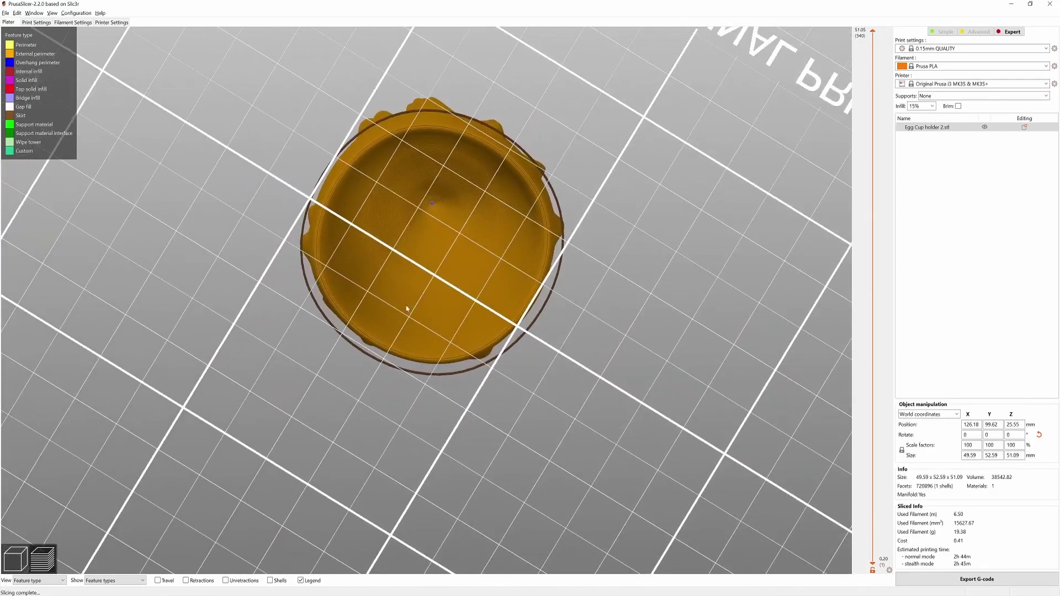
pyautogui.scroll(10, 406, 308)
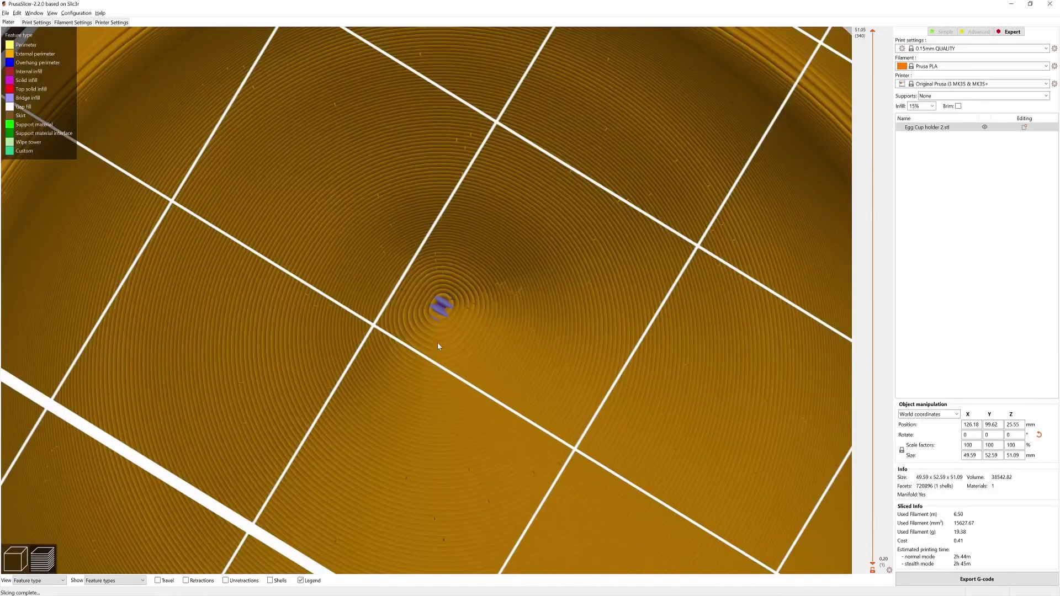
pyautogui.scroll(3, 447, 312)
pyautogui.scroll(-10, 443, 312)
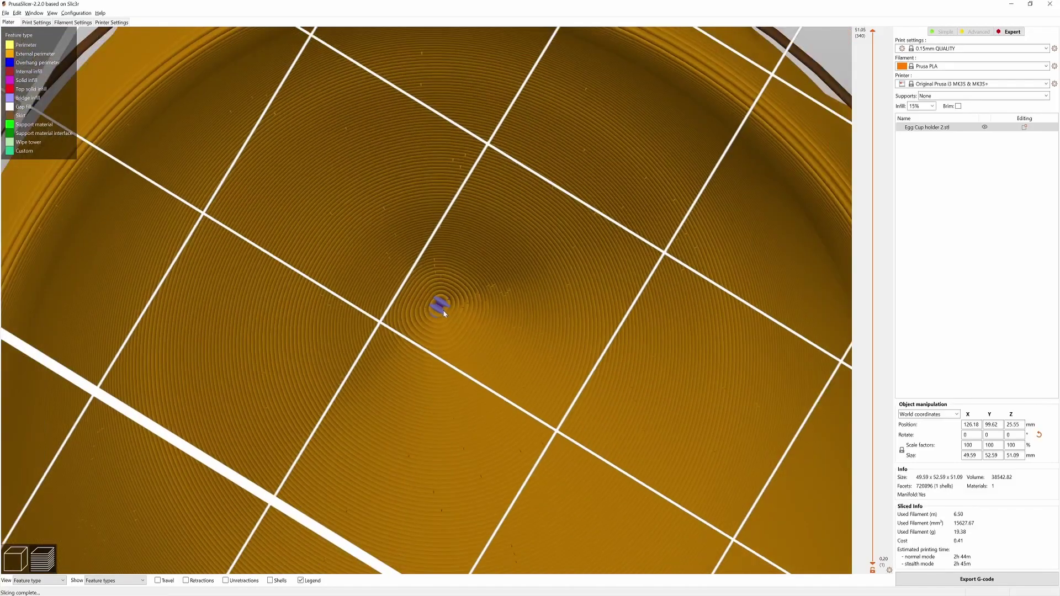
pyautogui.moveTo(438, 313); pyautogui.dragTo(589, 405)
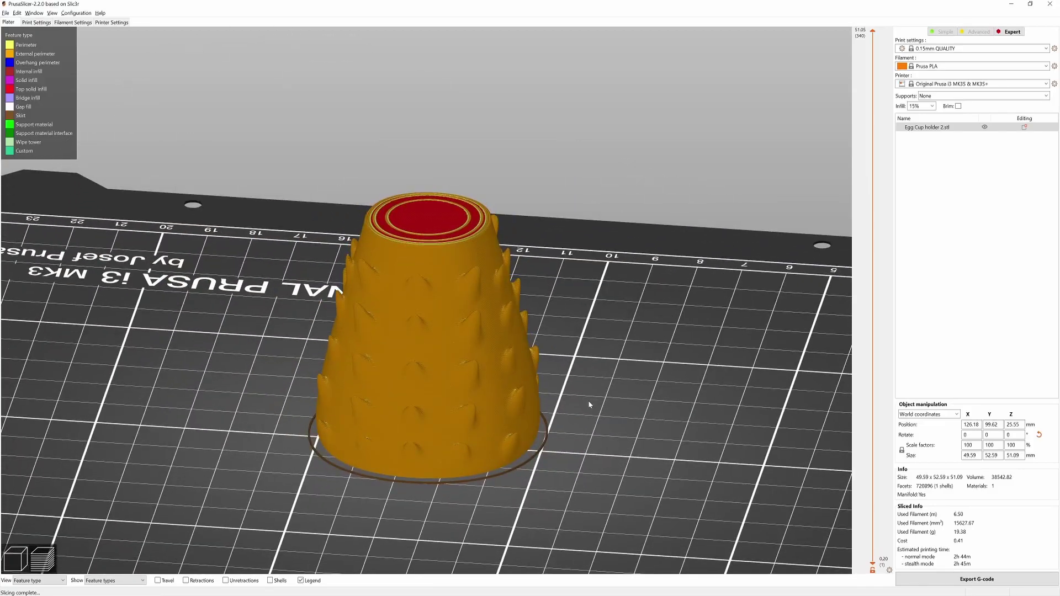
pyautogui.click(1041, 49)
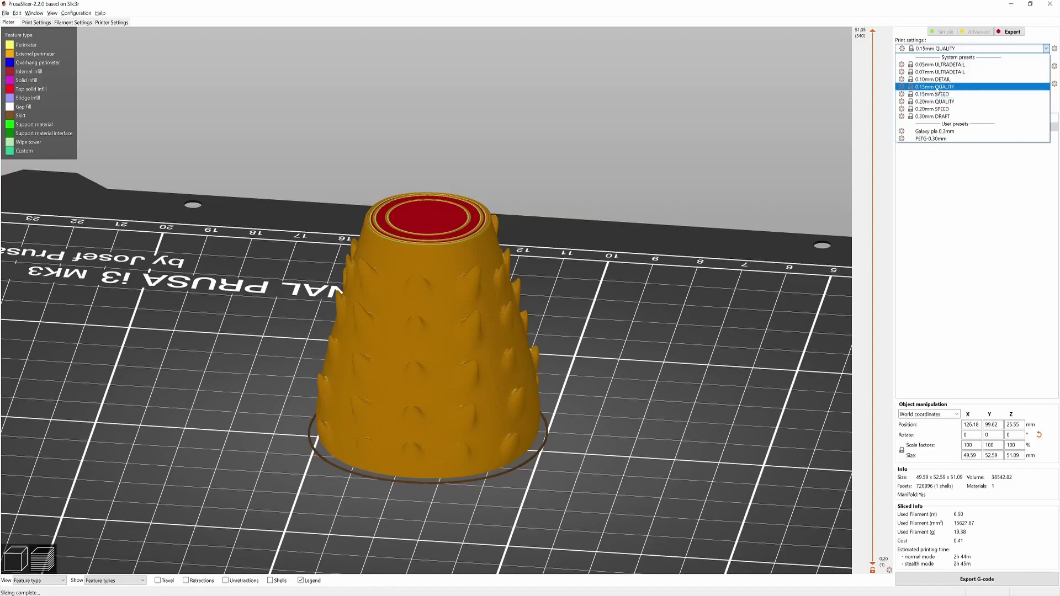
pyautogui.click(937, 88)
pyautogui.click(923, 216)
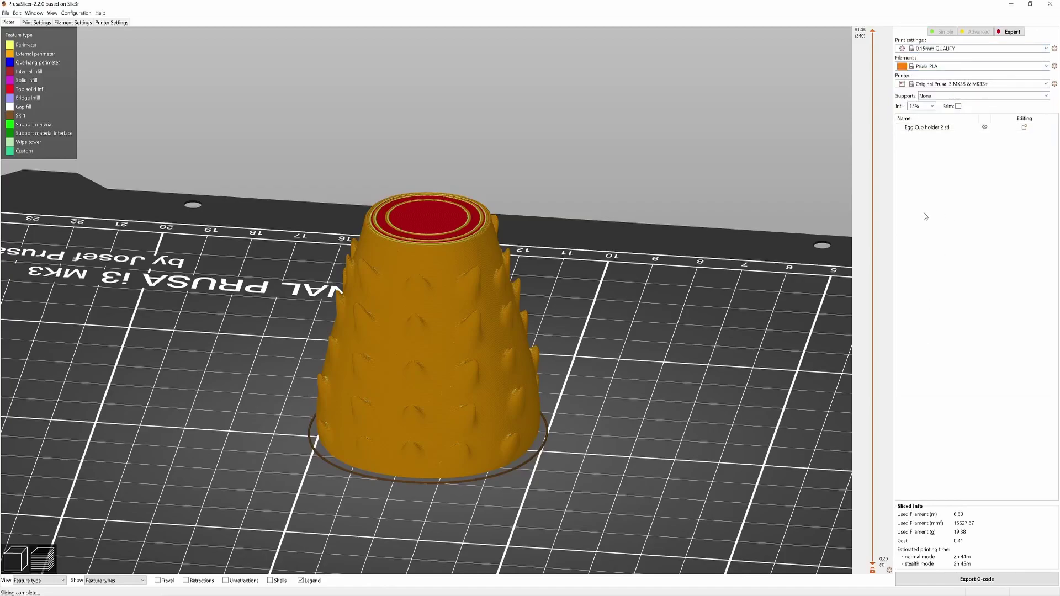